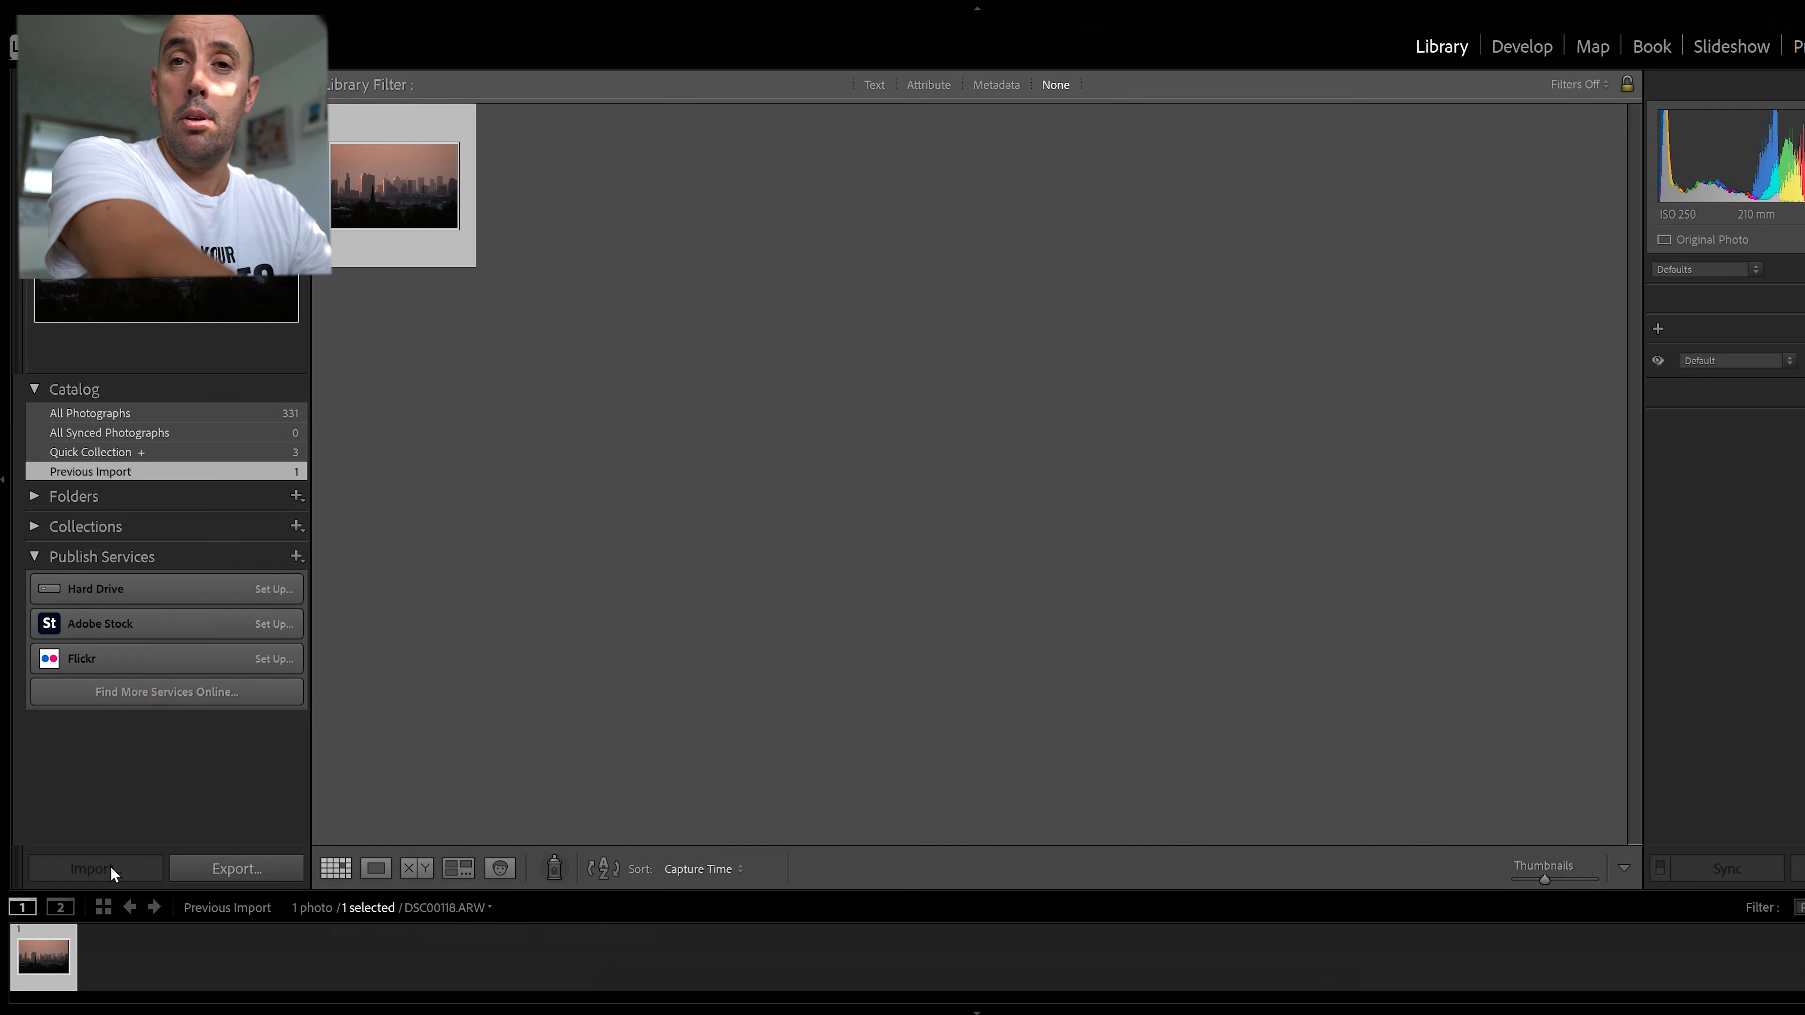
Start a photo import and choose the photos subfolder of the woburn folder on New Volume (H:) as the source.
left_click(110, 865)
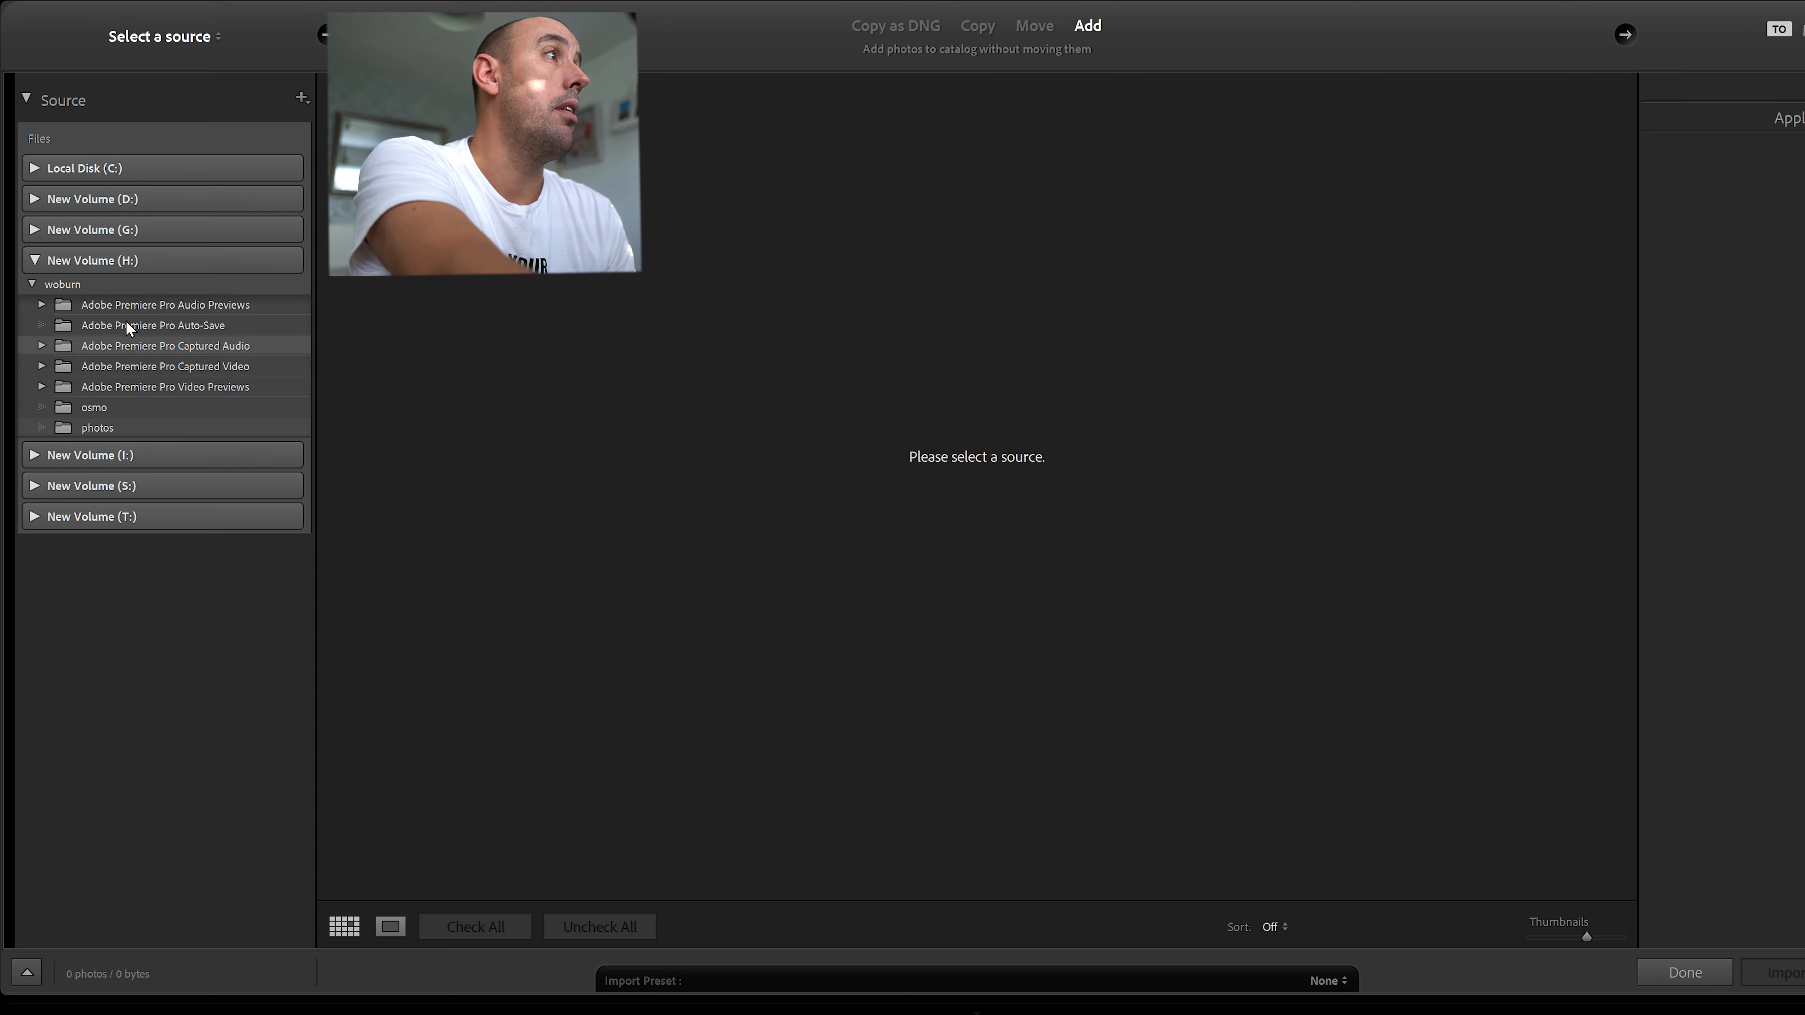
left_click(62, 284)
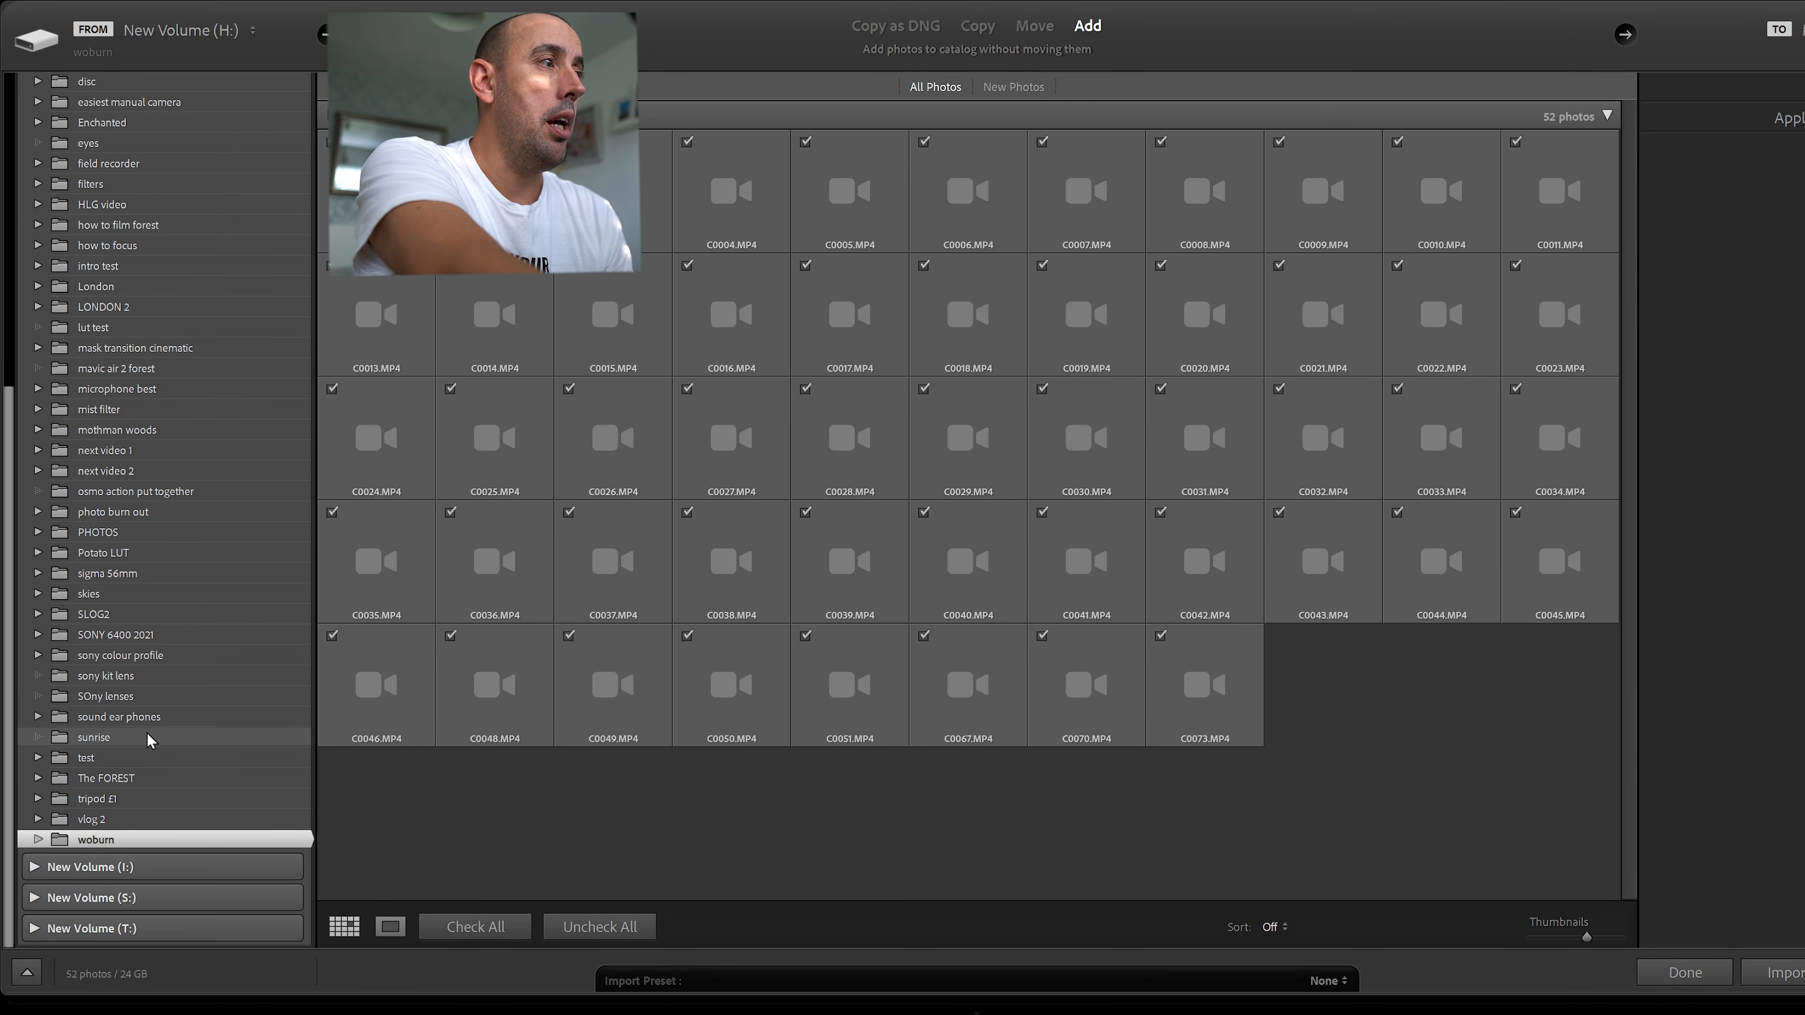
double_click(125, 841)
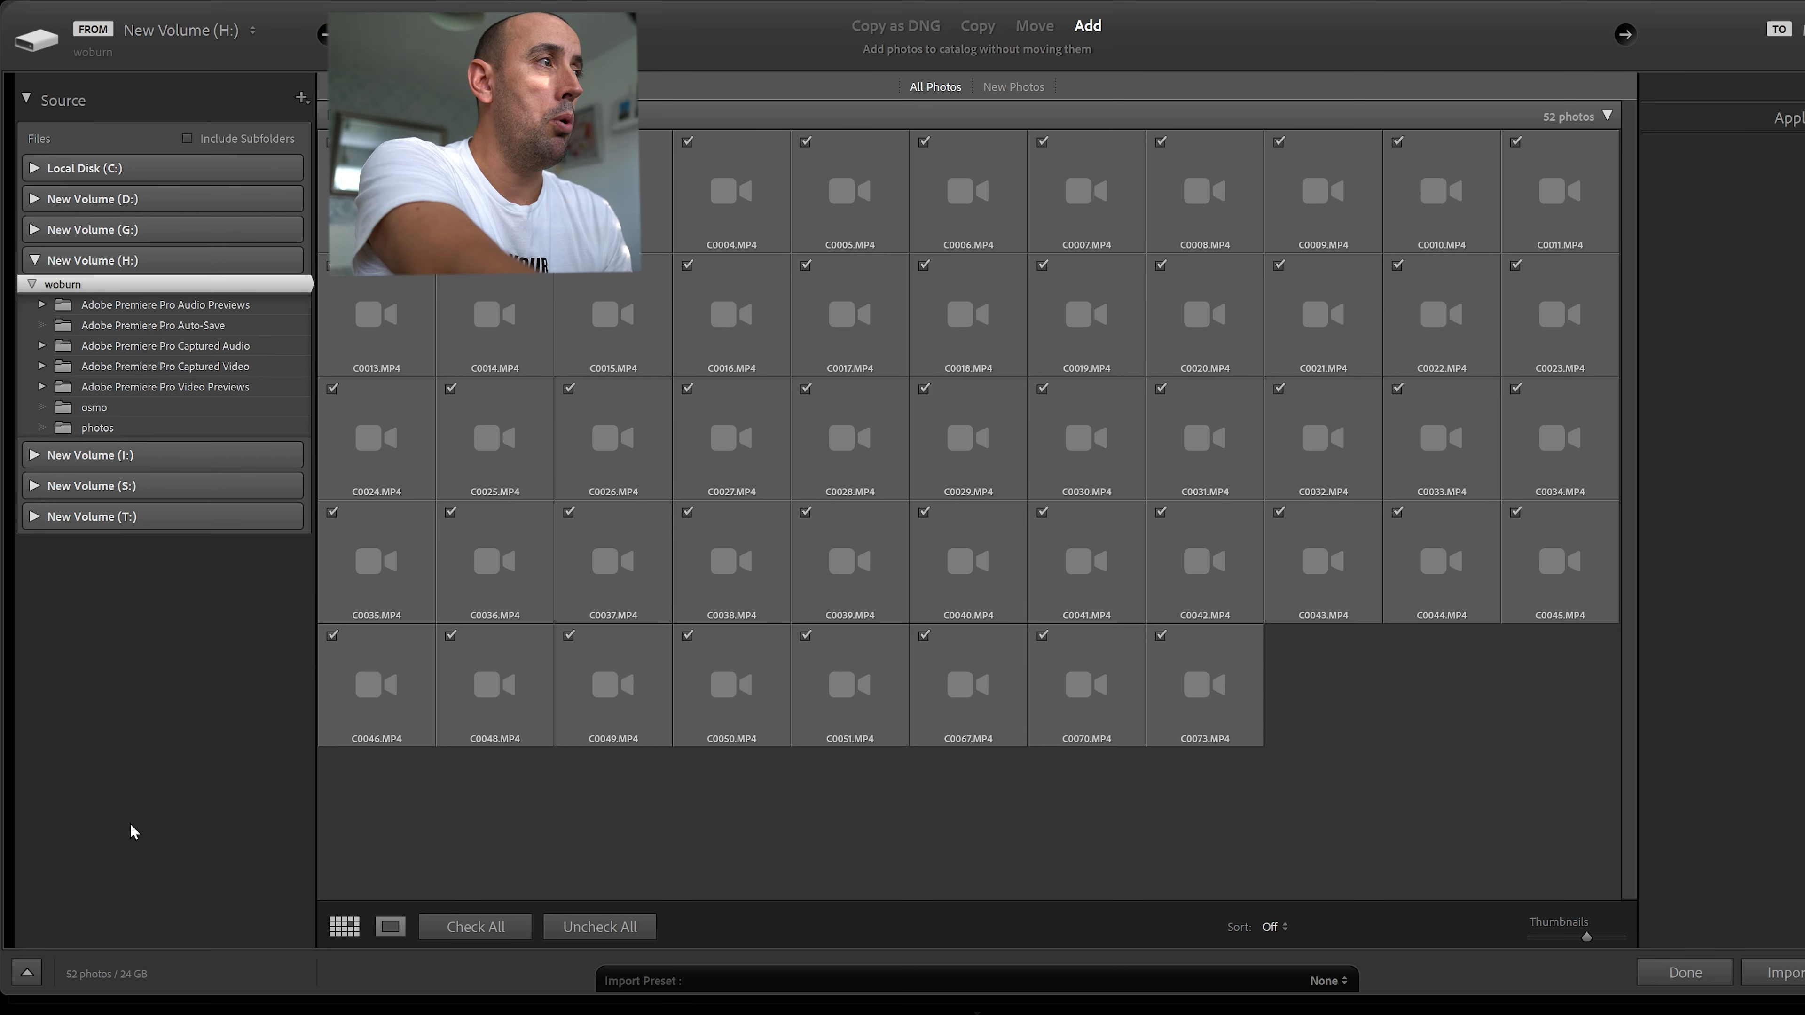
left_click(111, 429)
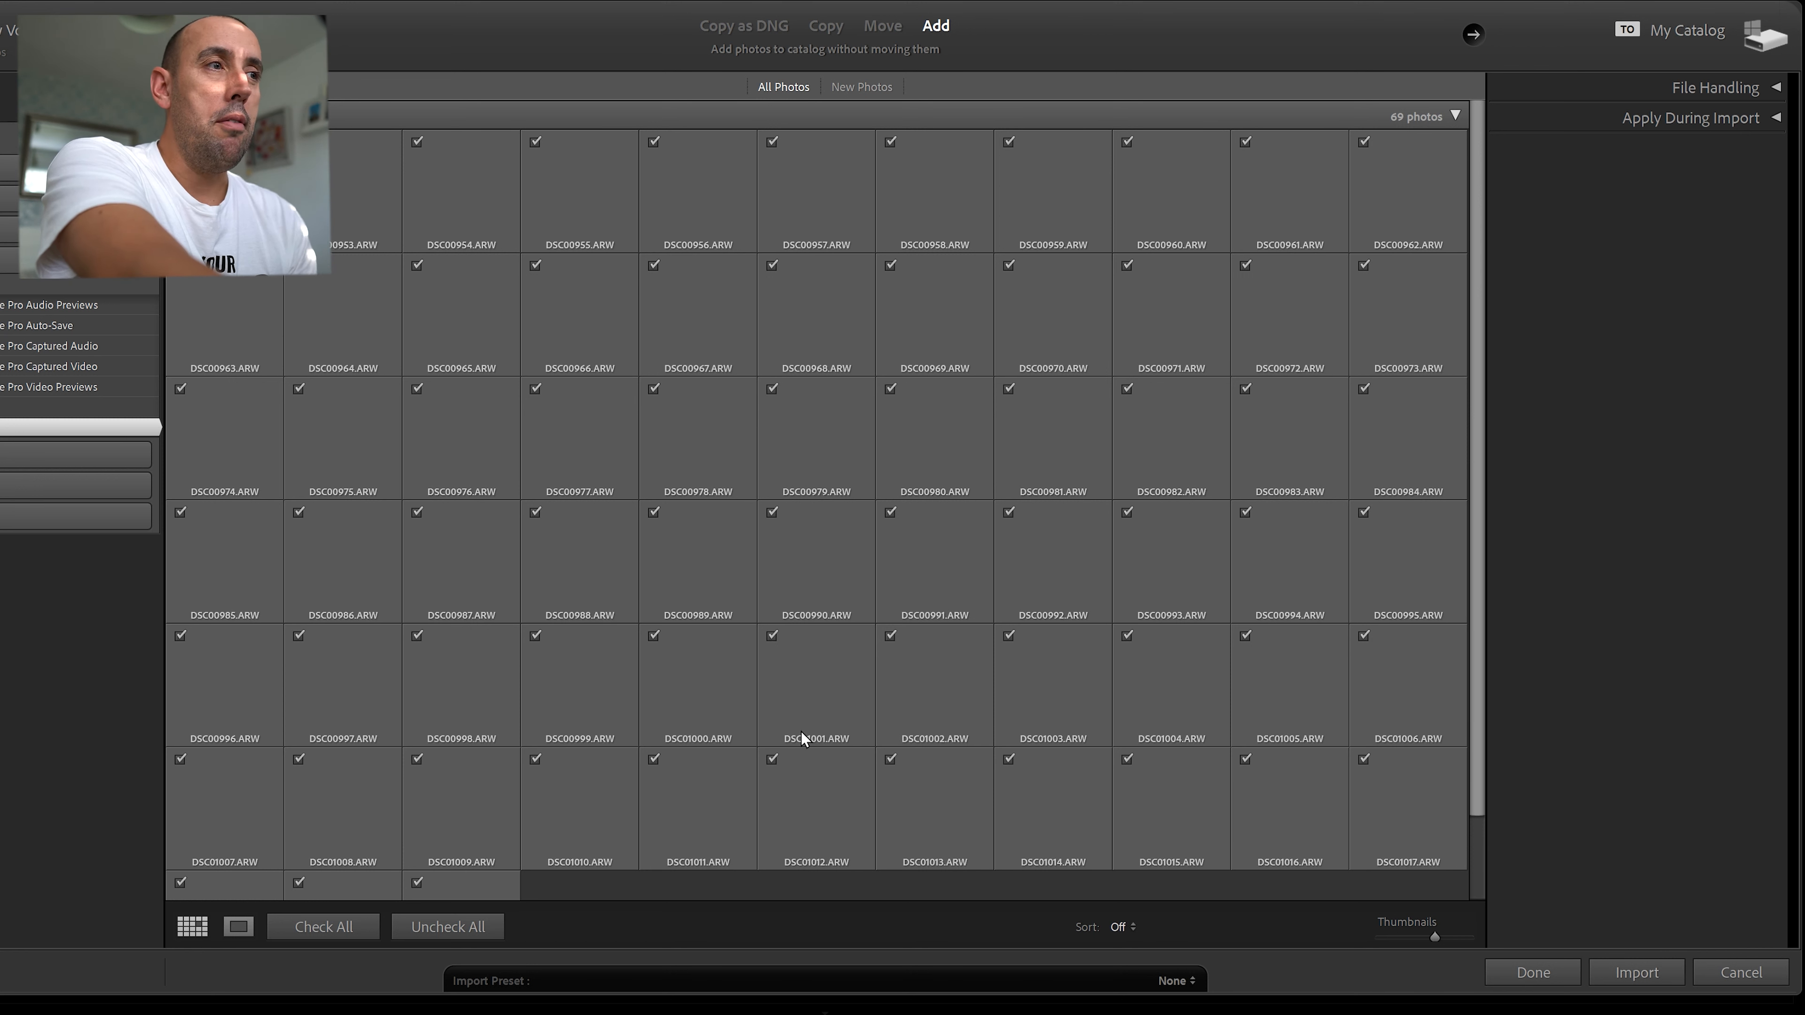
Exclude every photo from the import except DSC00983.ARW.
left_click(486, 928)
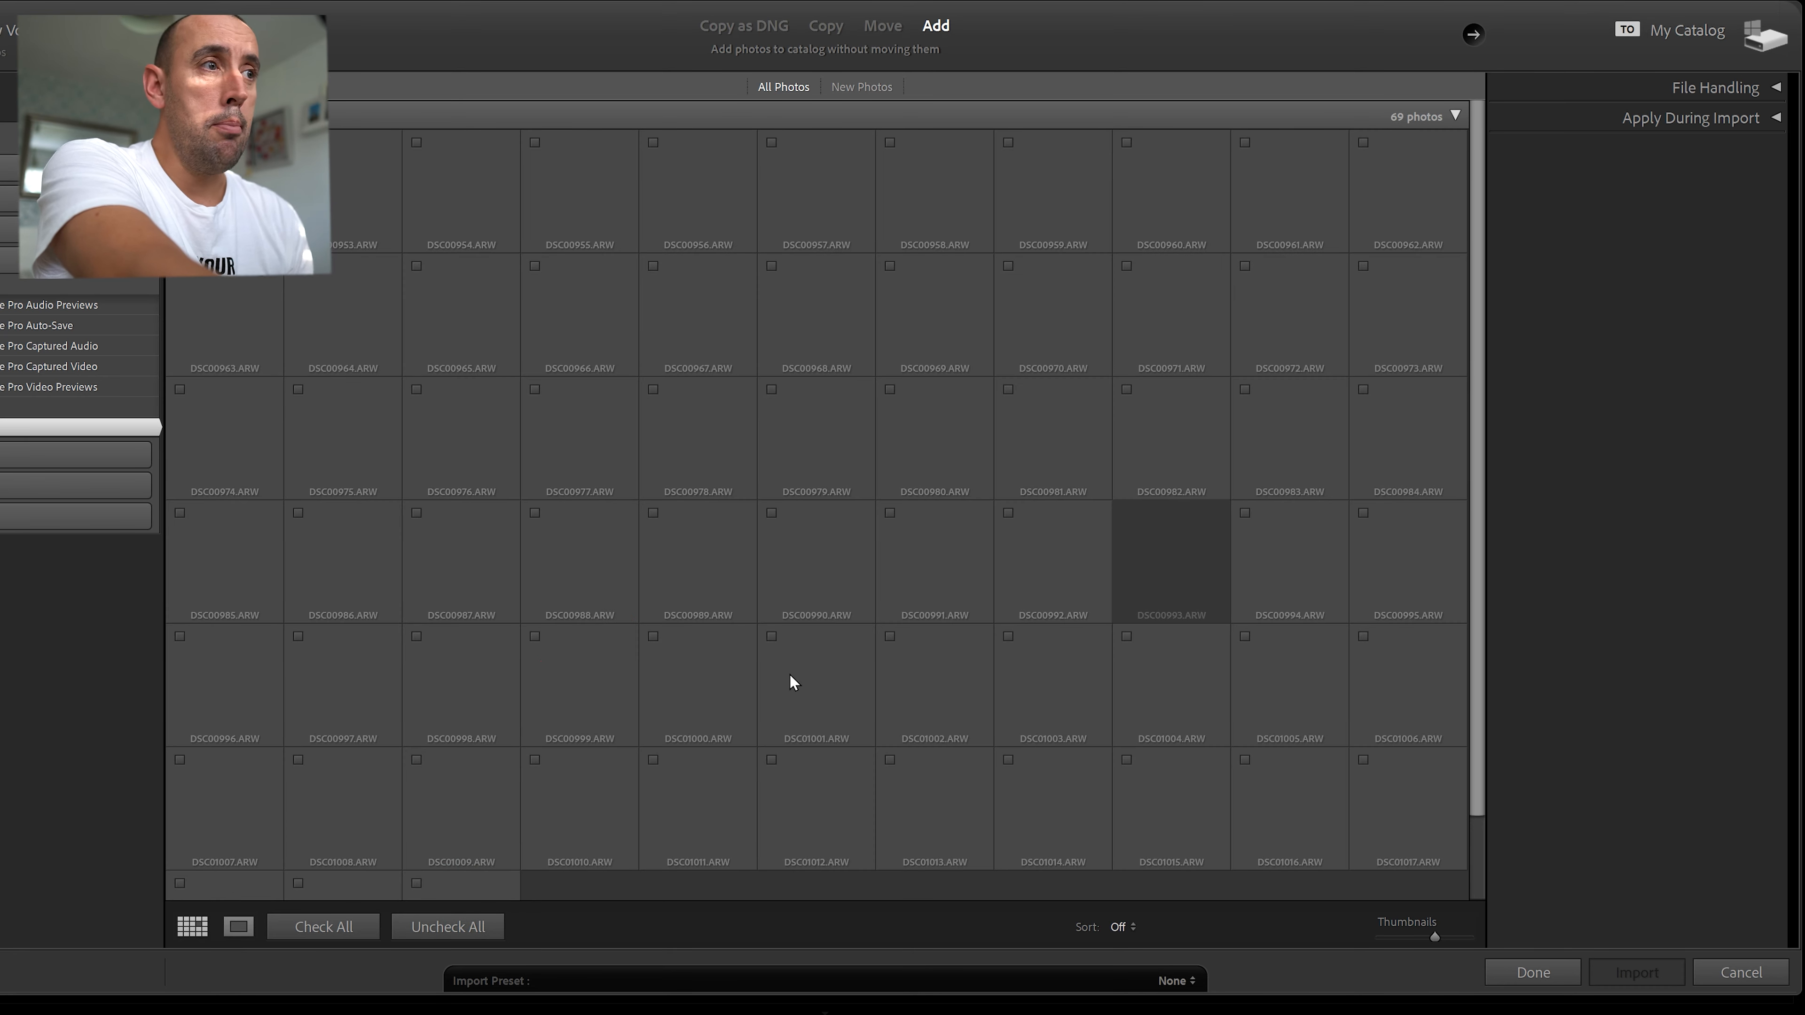
left_click(772, 636)
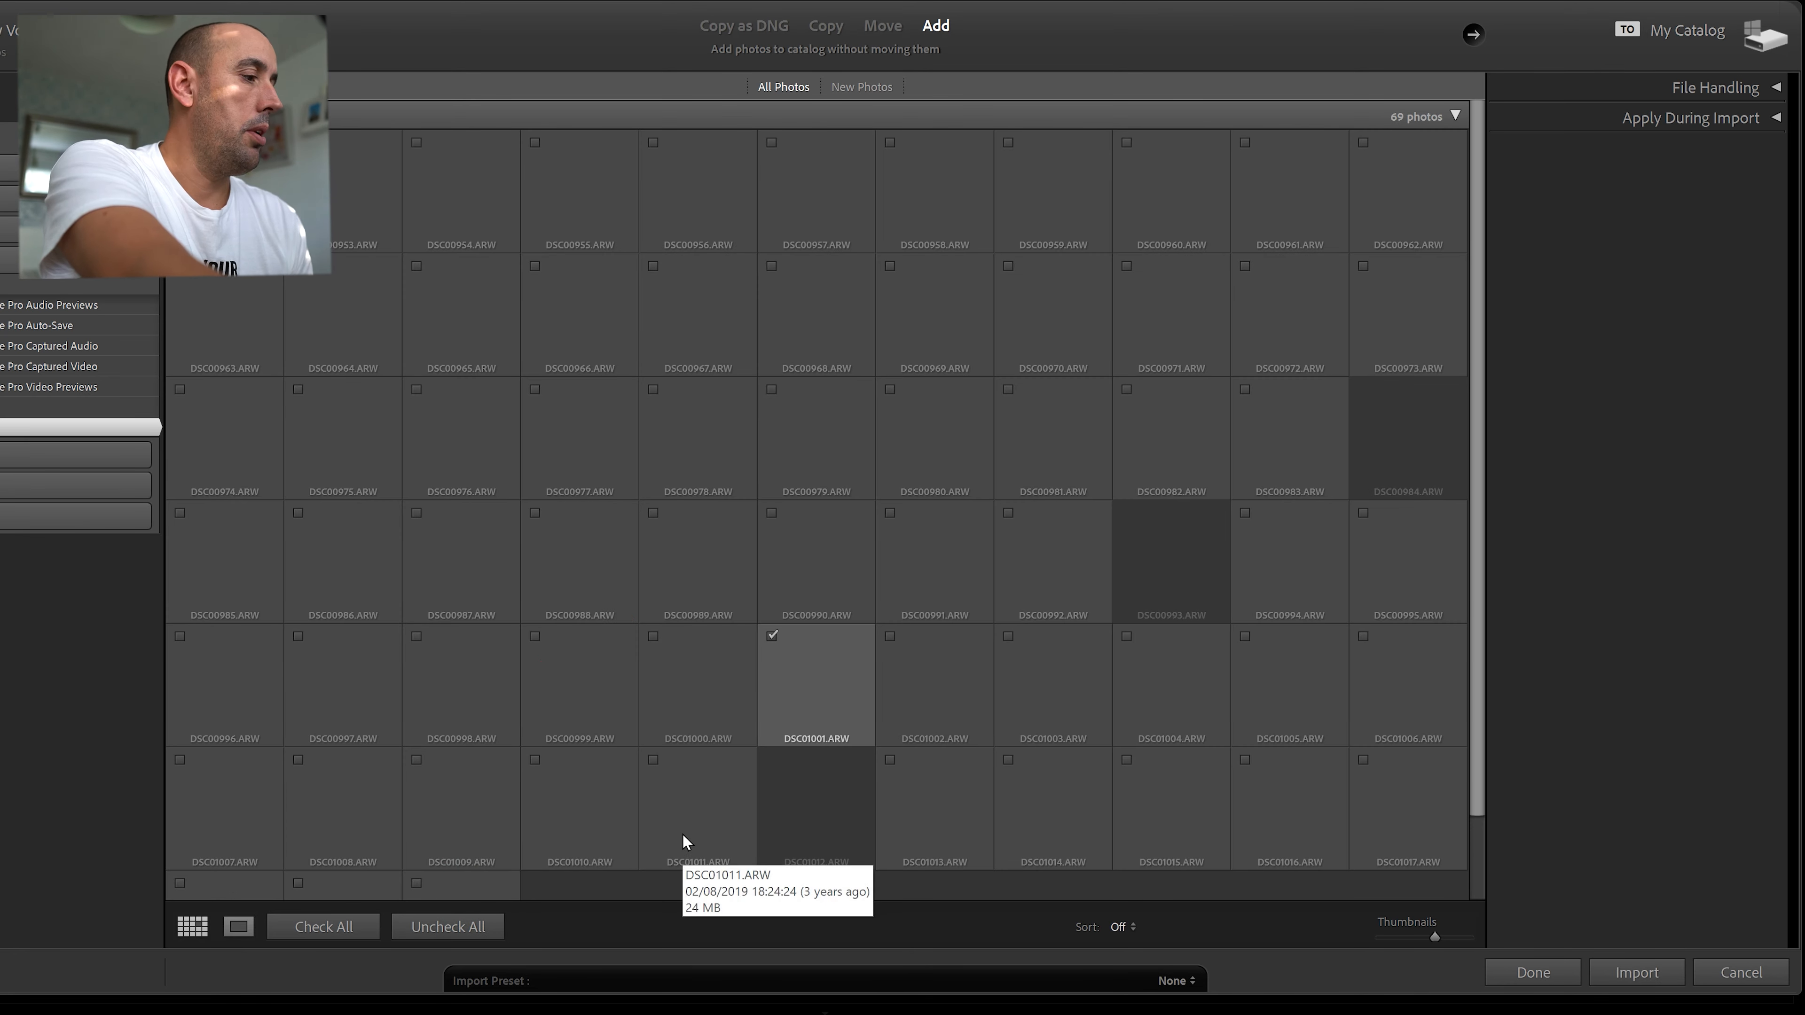
left_click(1242, 391)
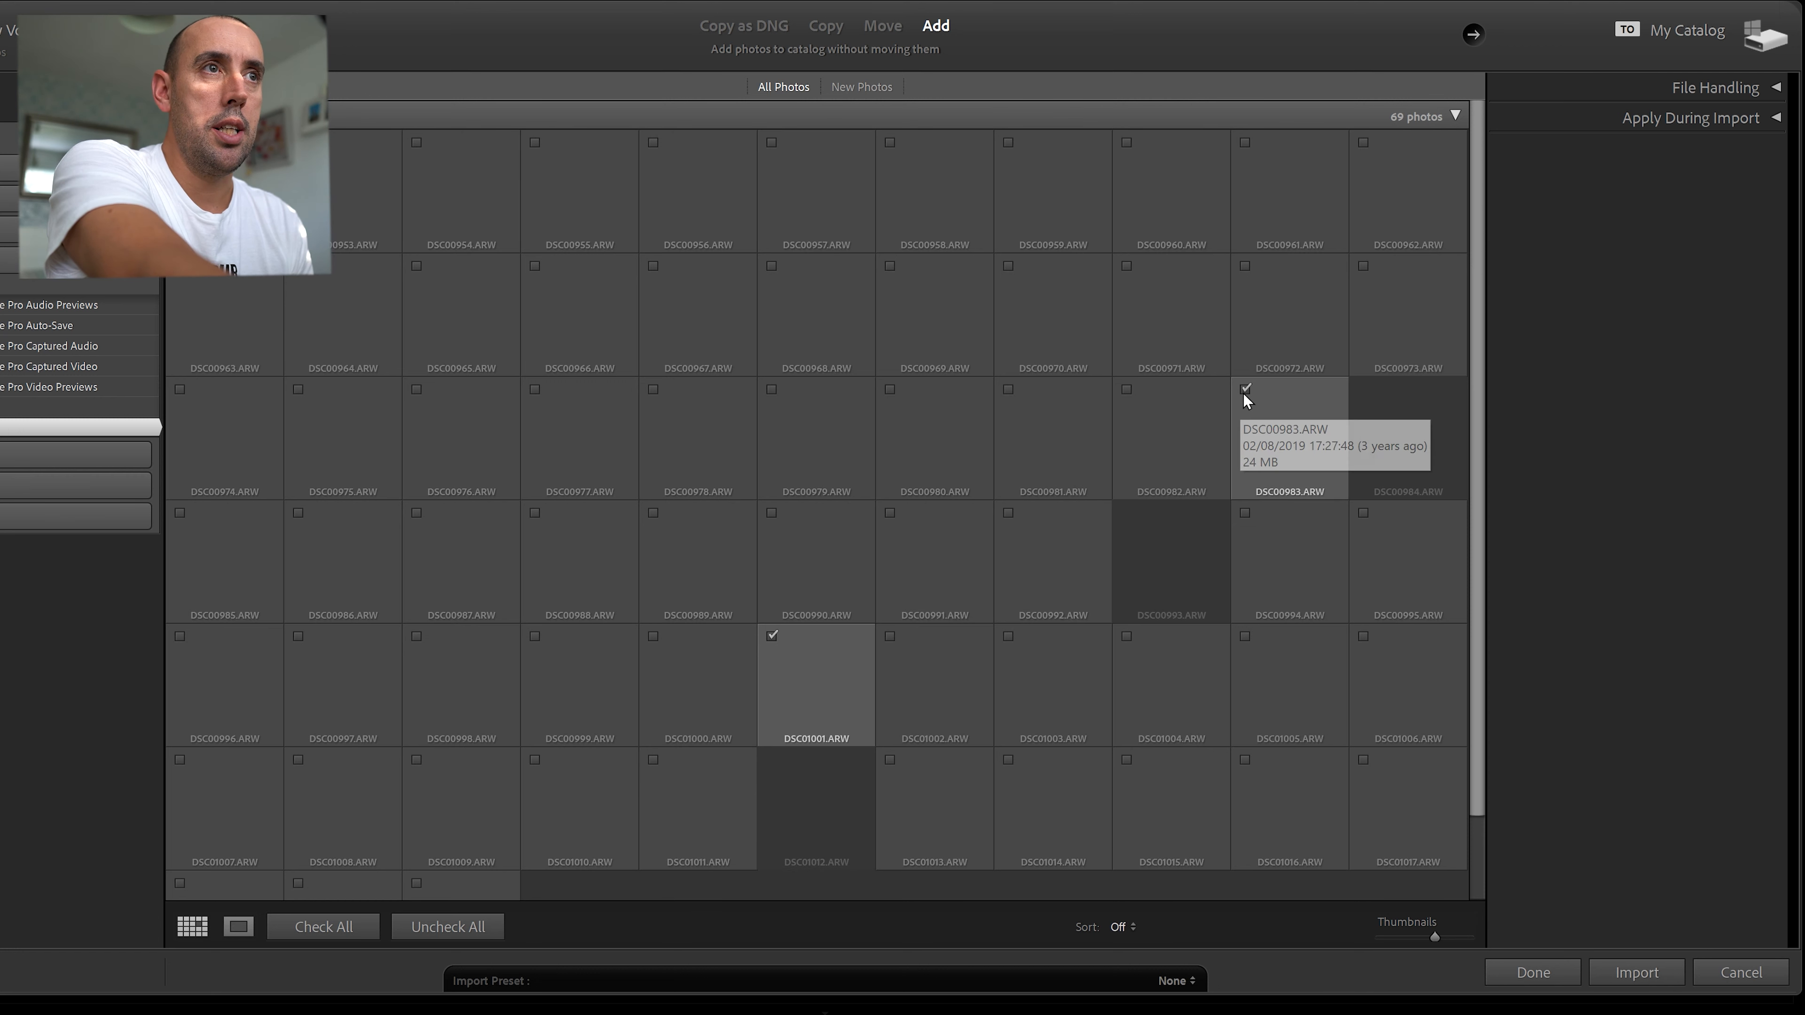
left_click(771, 638)
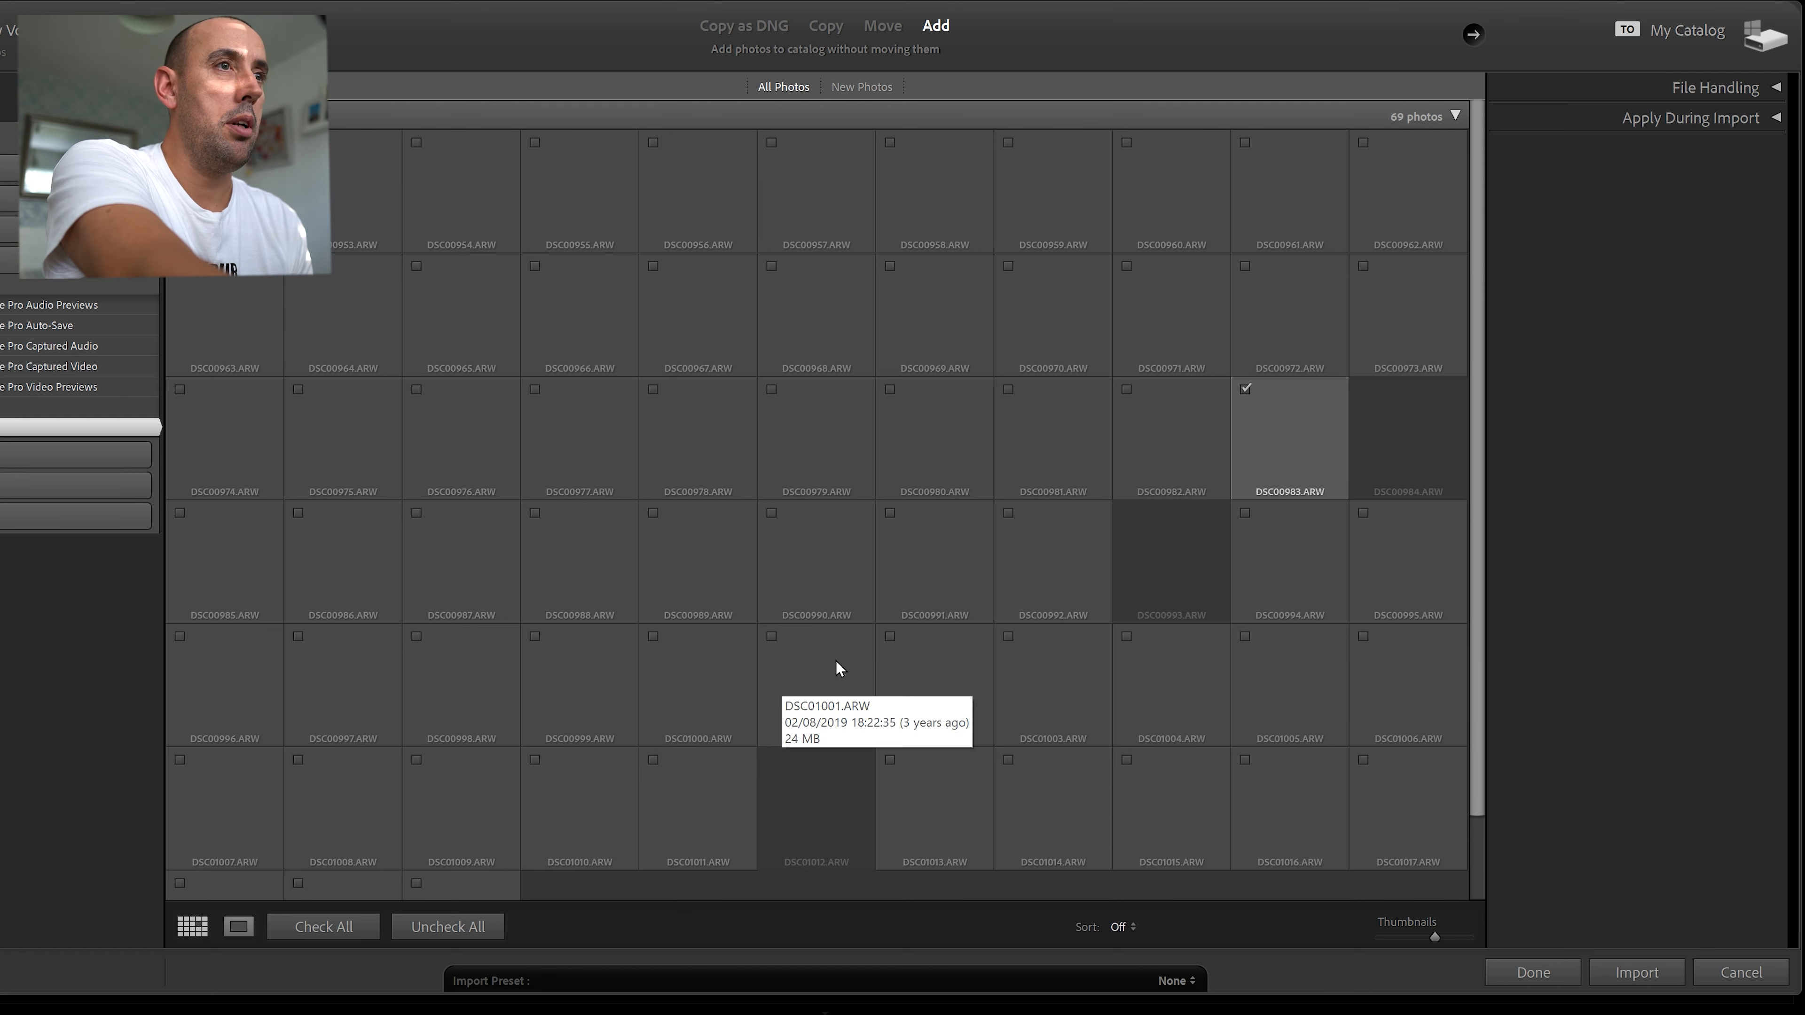
left_click(1284, 460)
Preview the chosen deer photo fitted to the view and import it into the catalog.
left_click(240, 928)
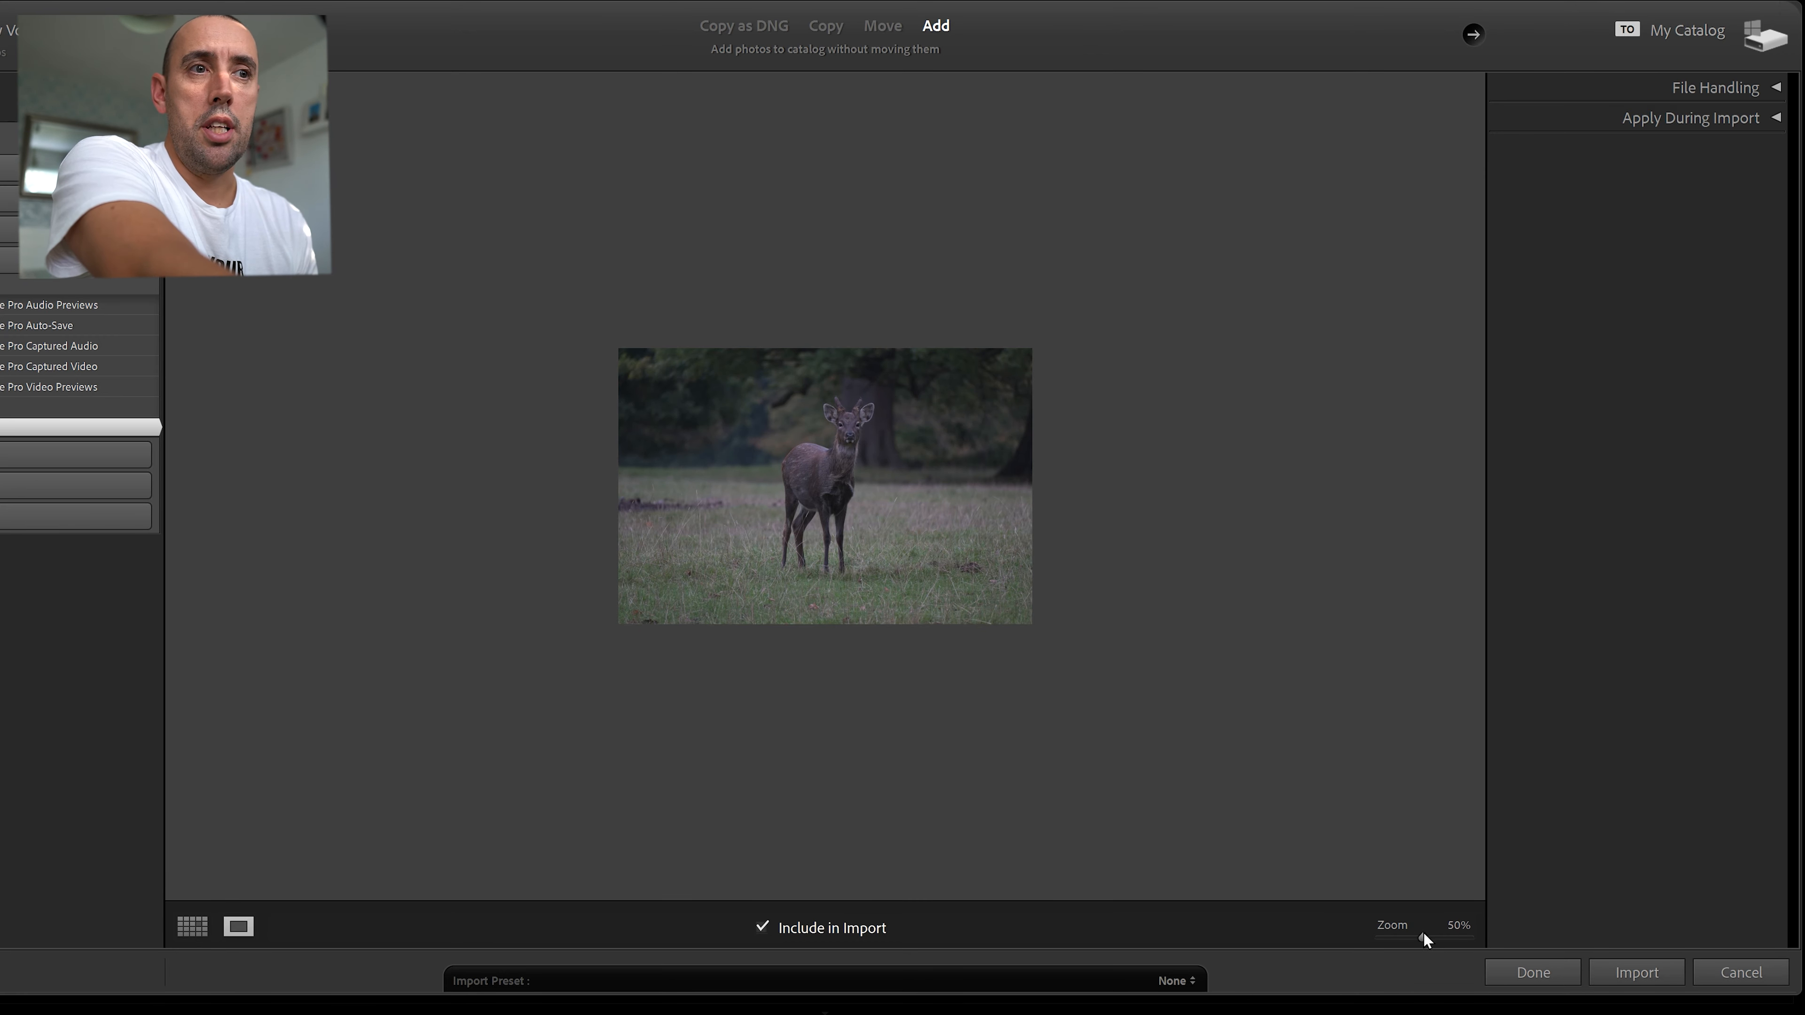
left_click_drag(1424, 935, 1382, 940)
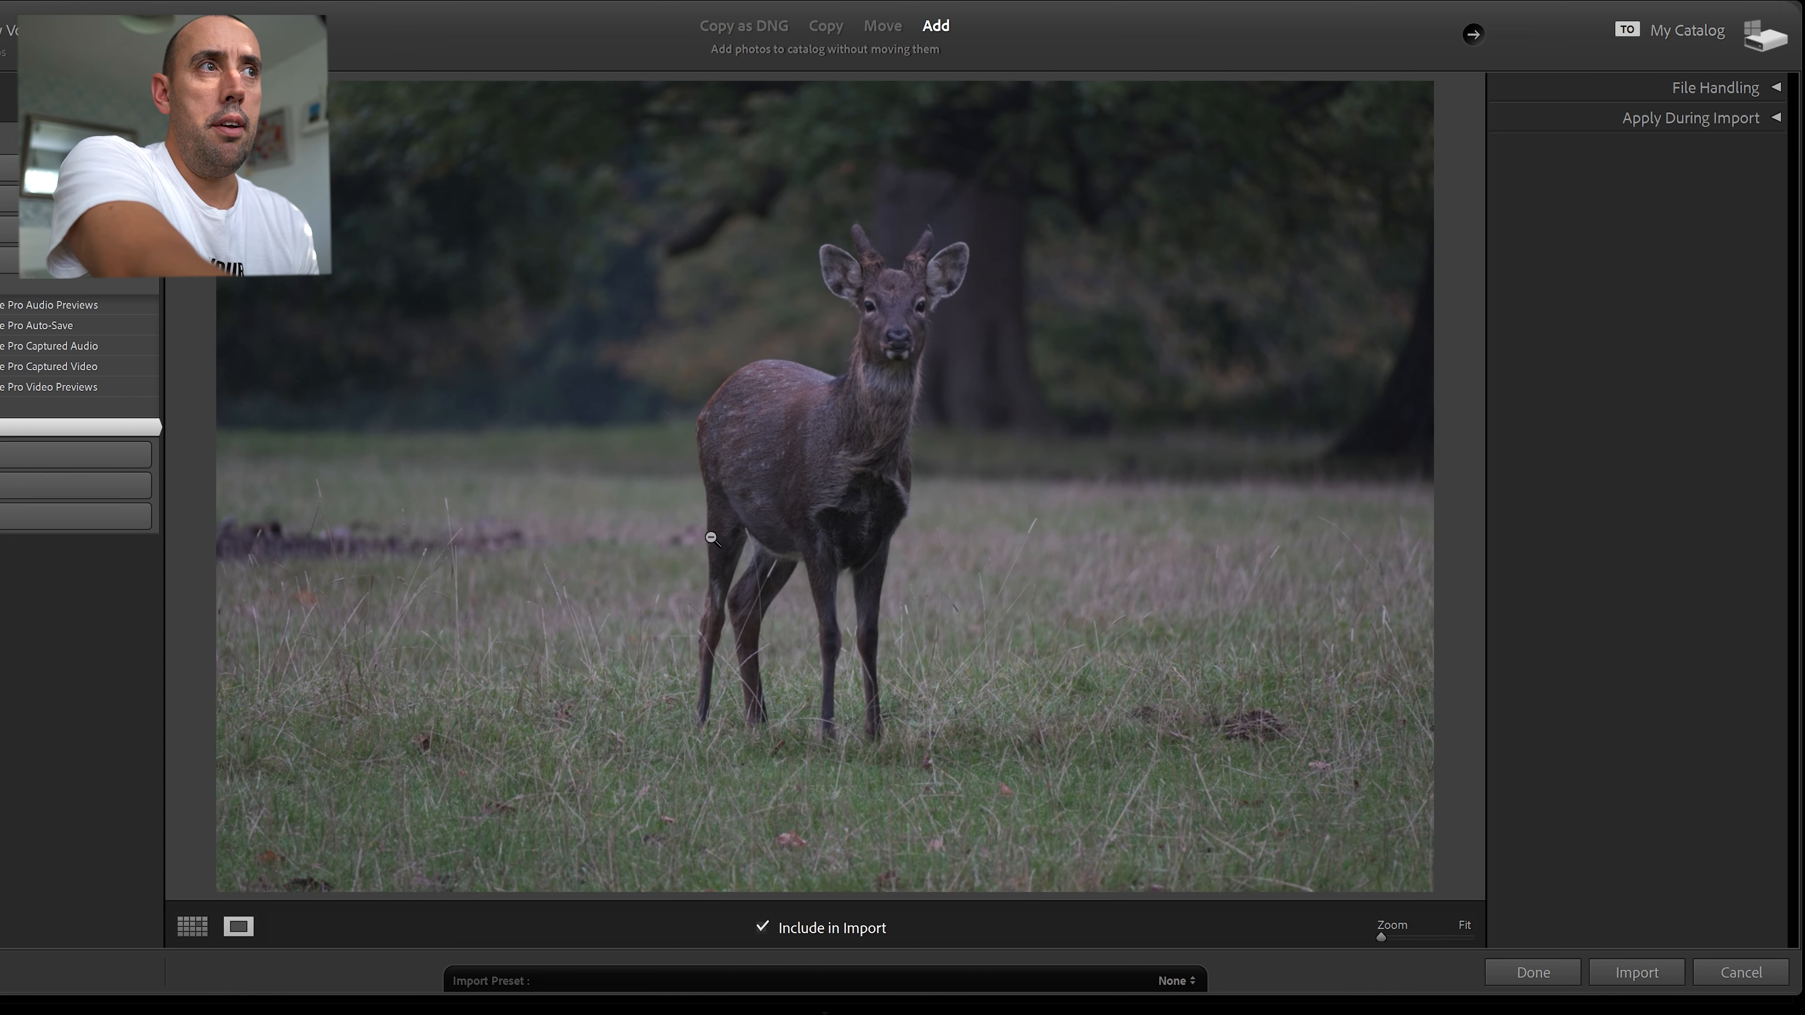
left_click(1656, 973)
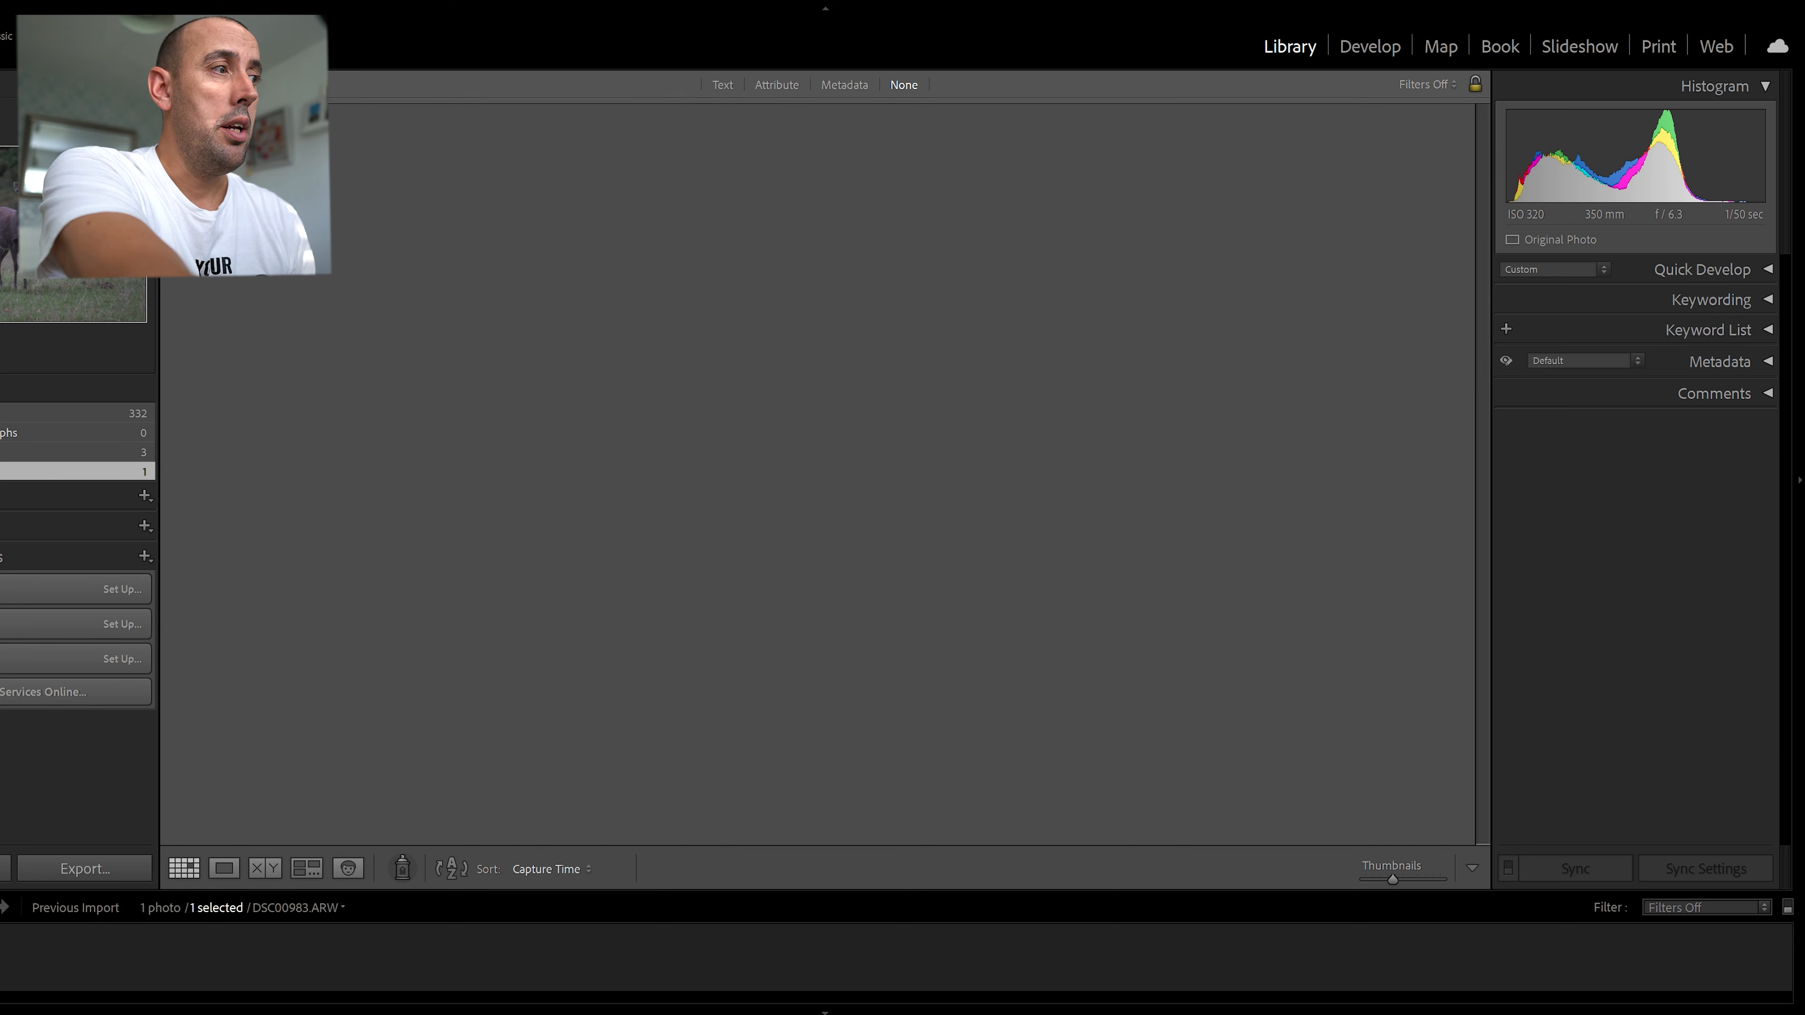
Bring the deer photo into the Develop module, apply the Adobe Standard profile and set the white balance temperature to 4930.
left_click(1385, 43)
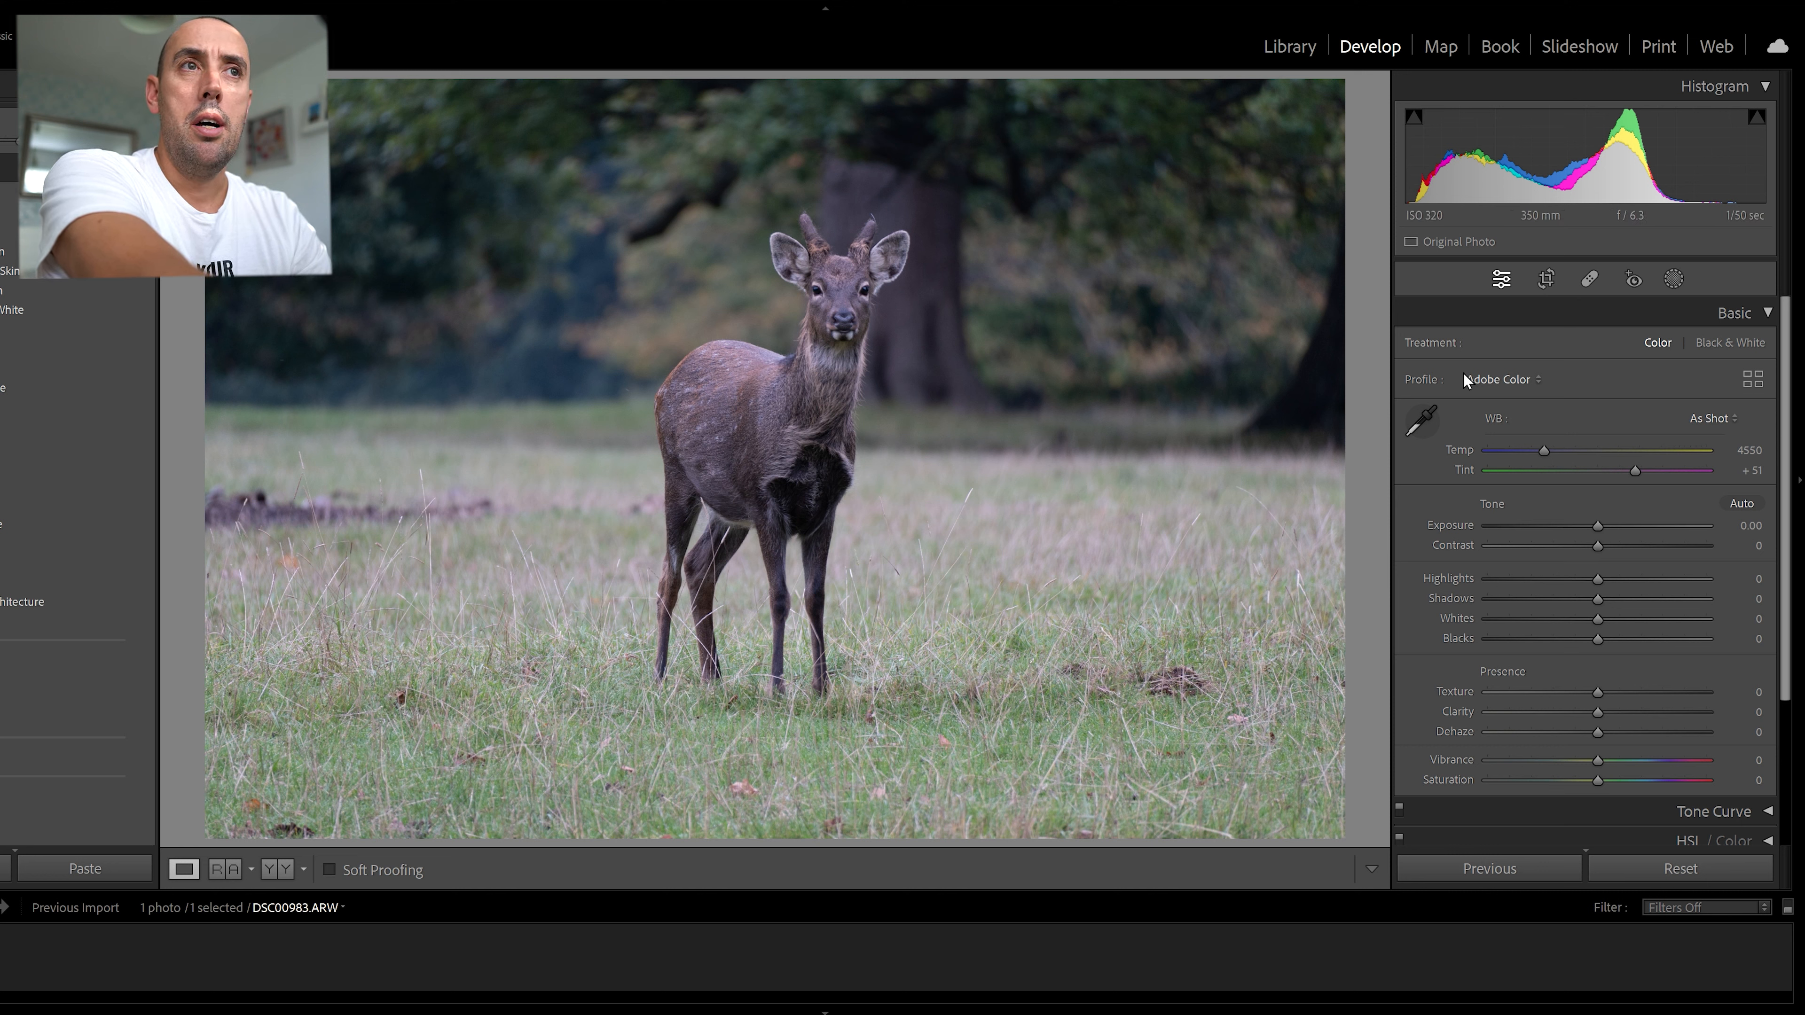
left_click(1529, 380)
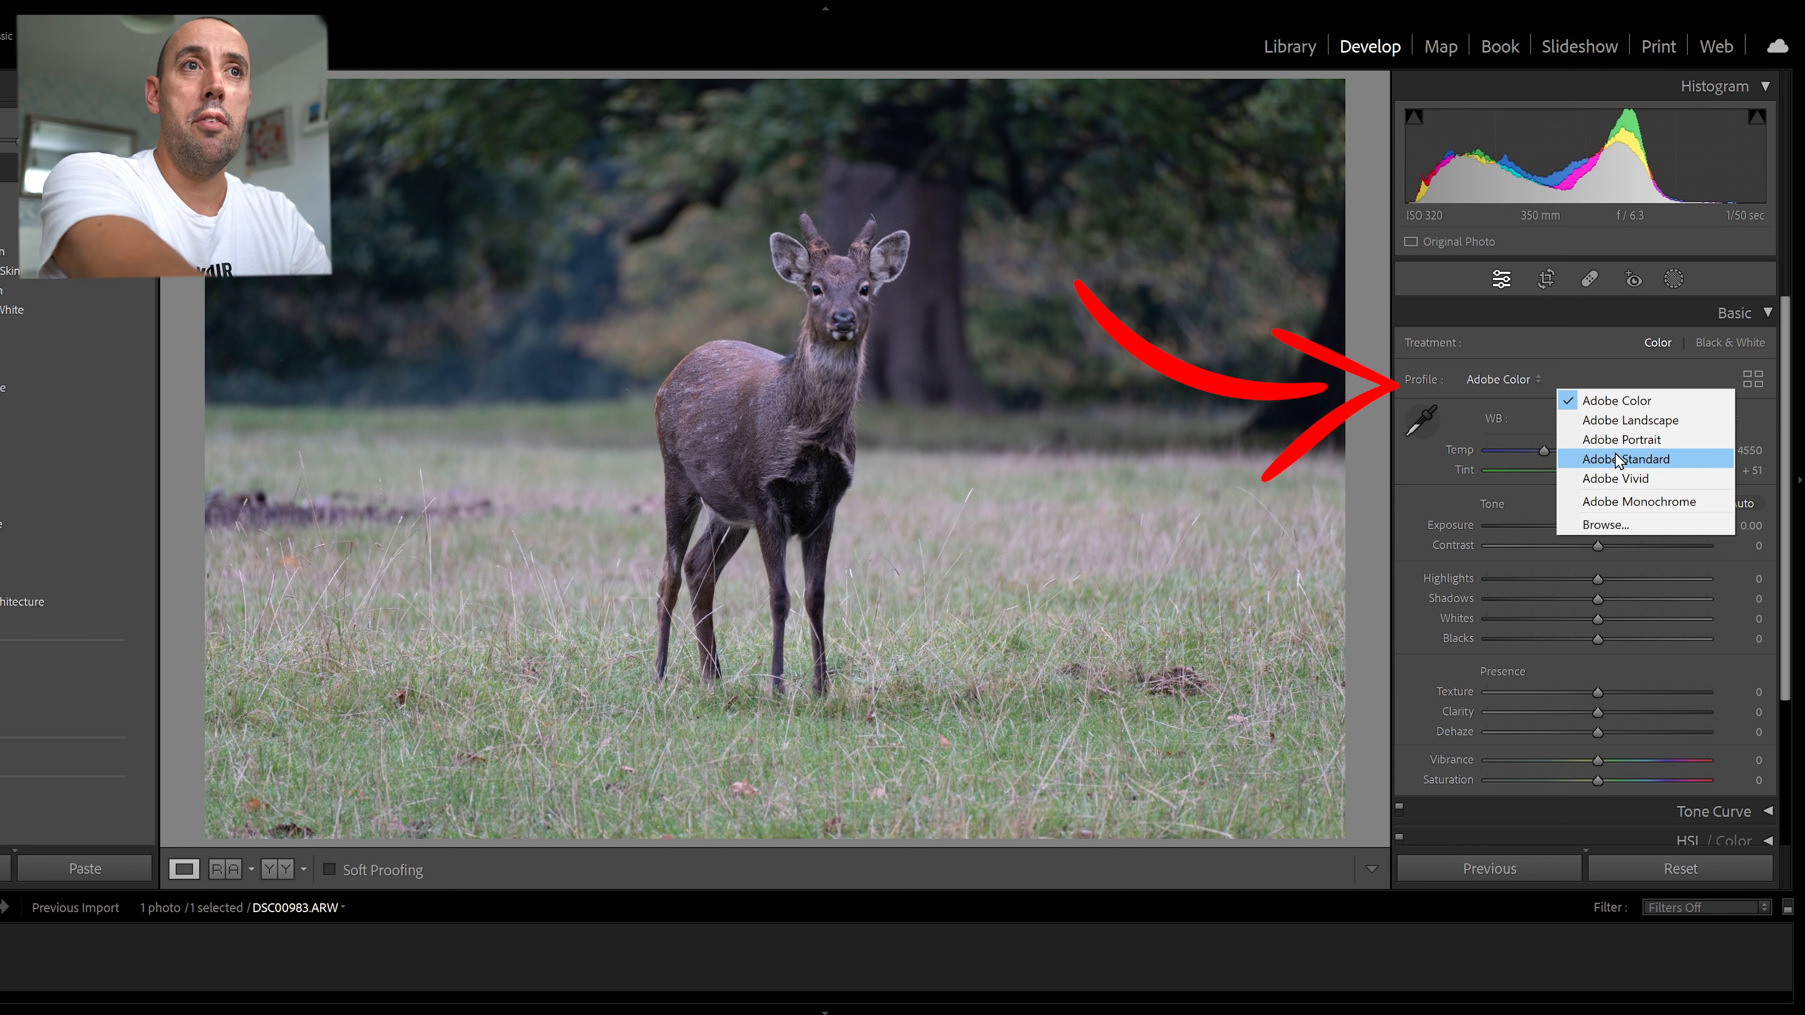
left_click(1608, 441)
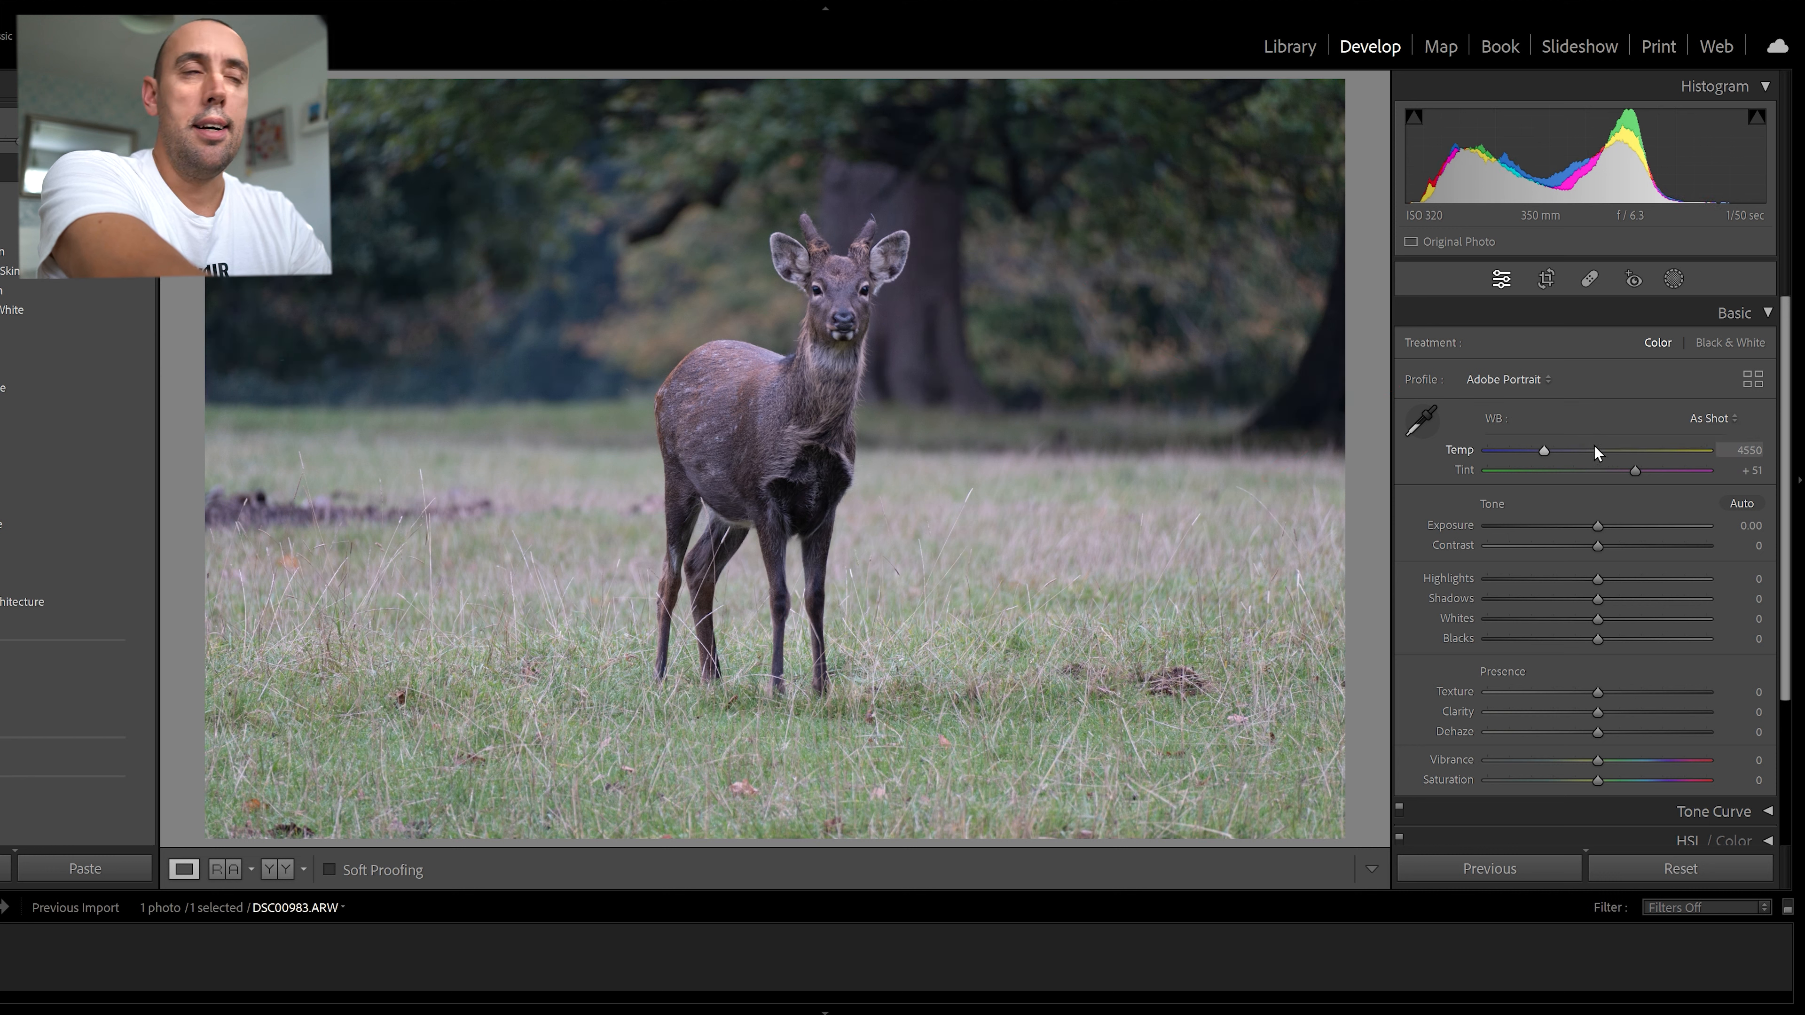
left_click(1524, 380)
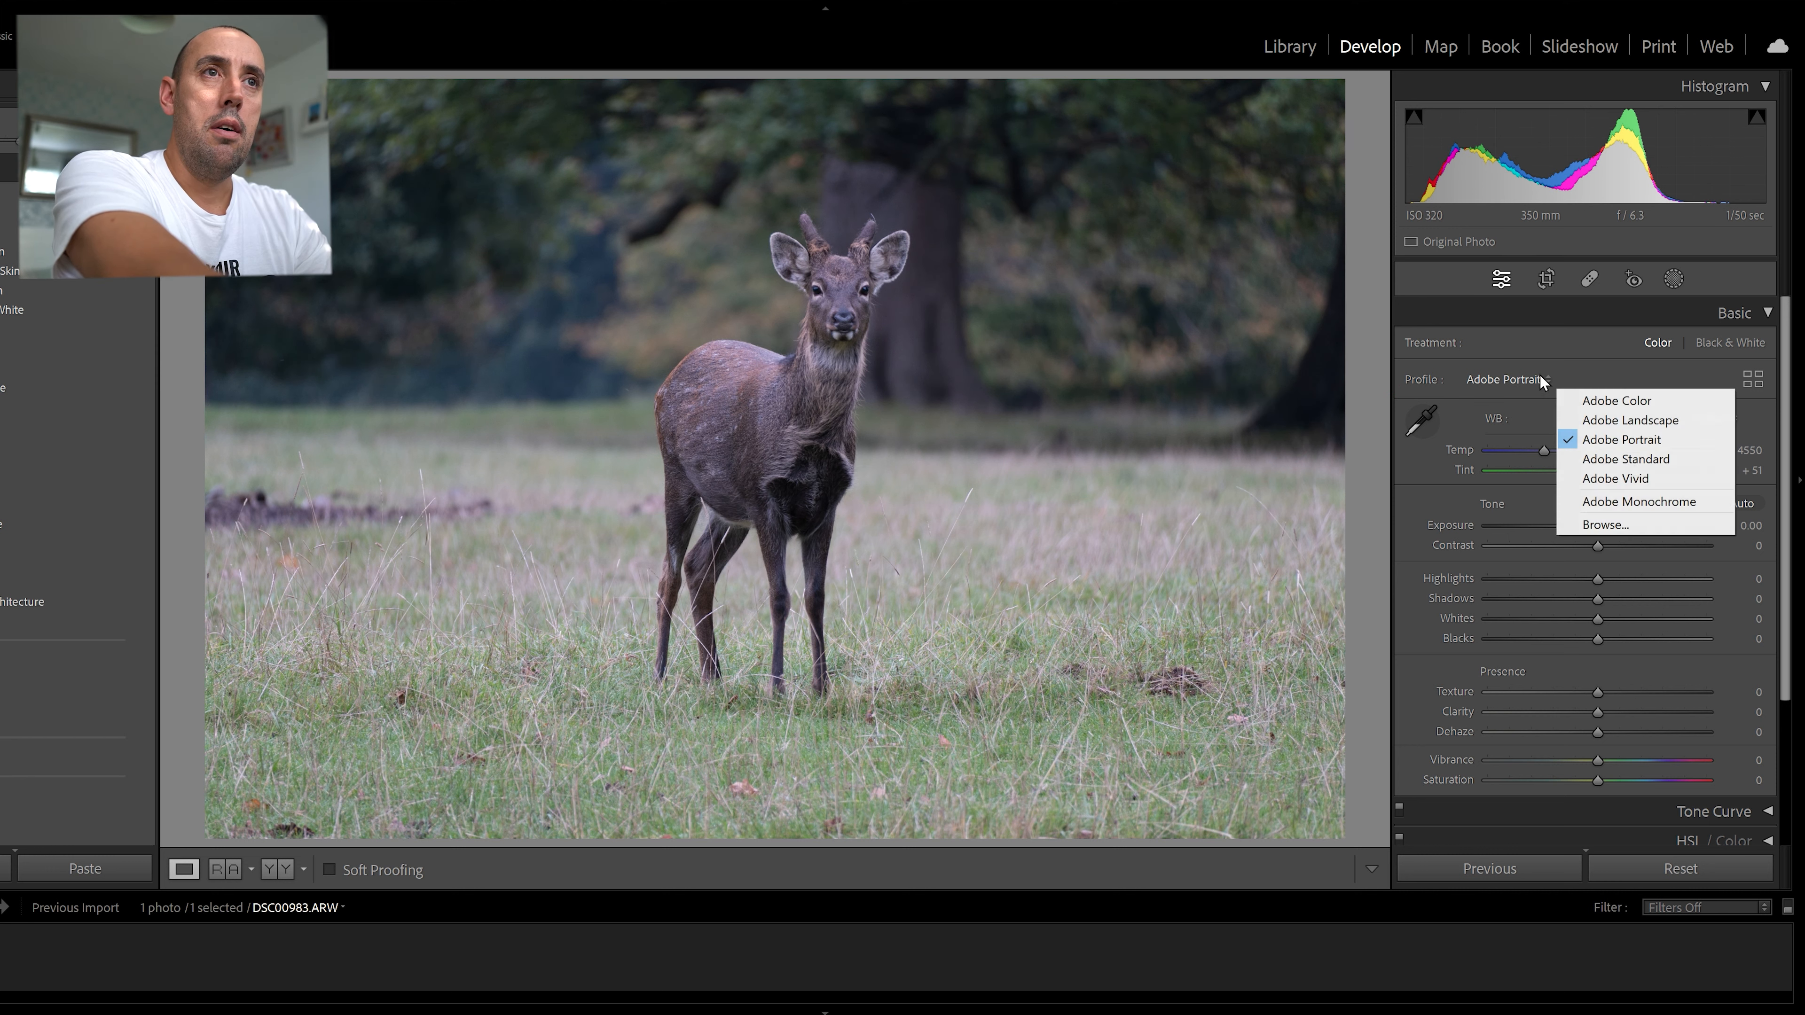
left_click(1588, 455)
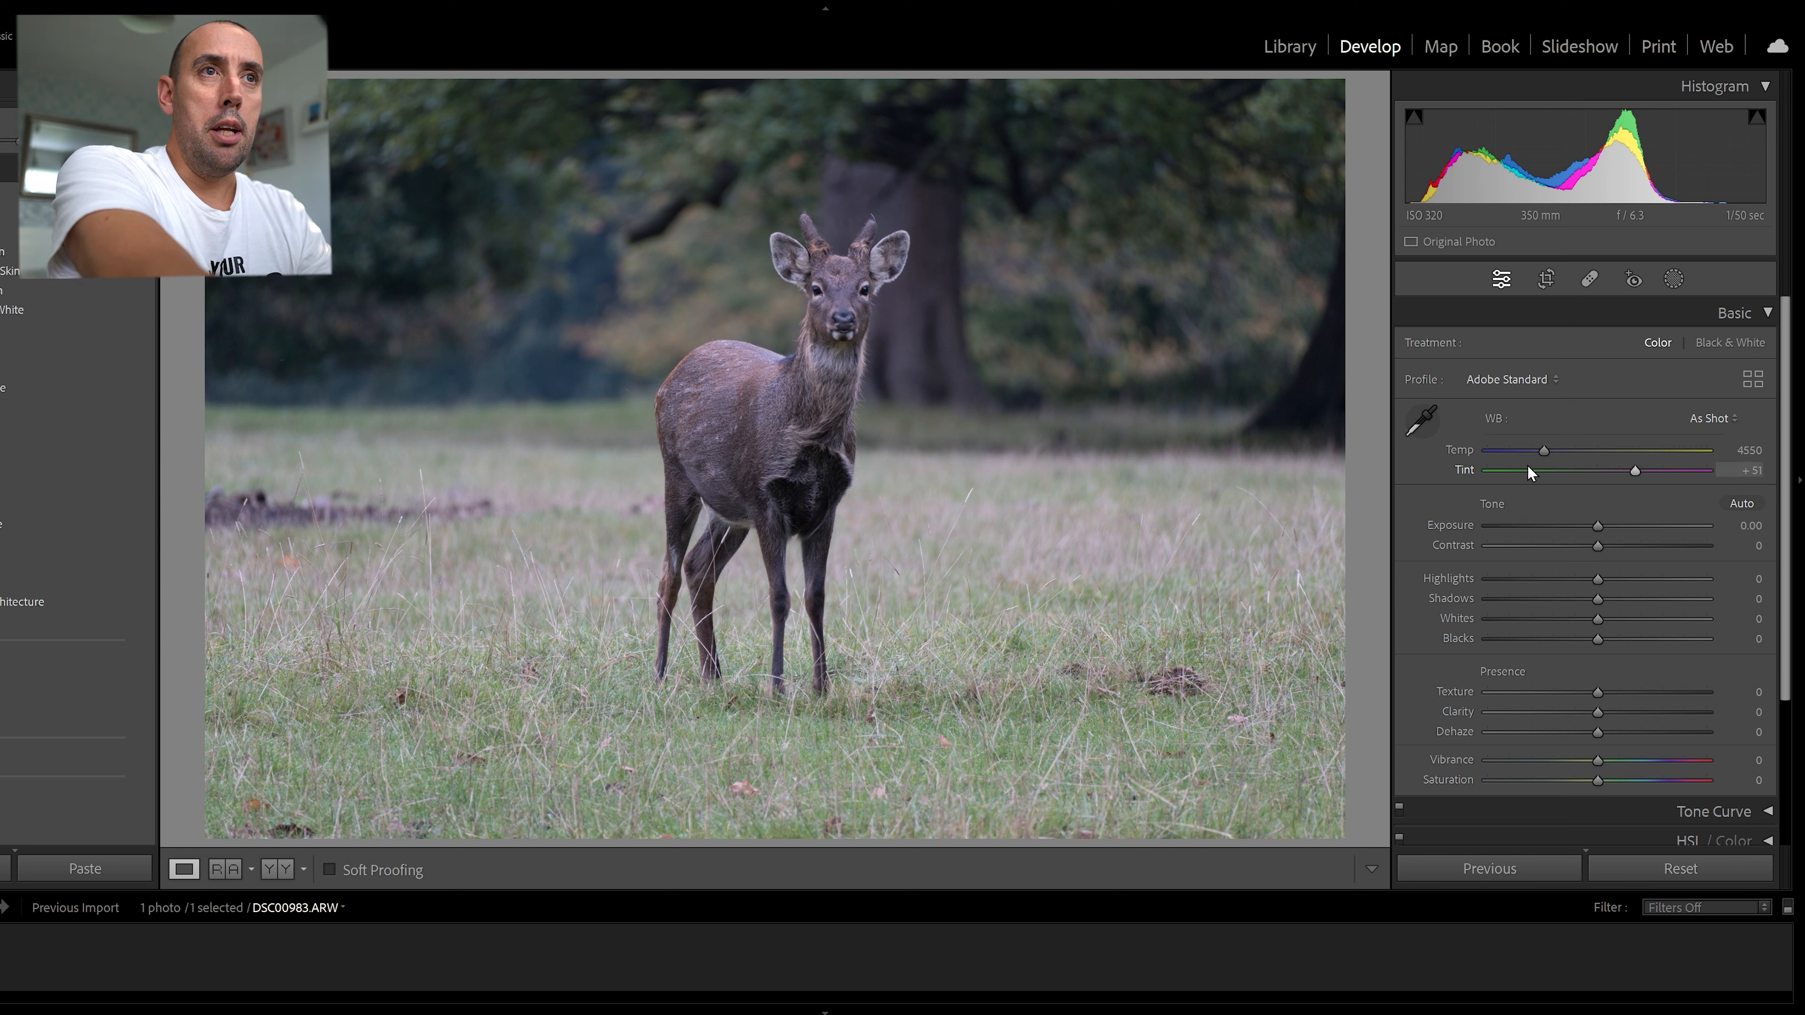
mouse_move(1544, 454)
left_mouse_down()
mouse_move(1493, 460)
mouse_move(1693, 448)
mouse_move(1539, 455)
mouse_move(1573, 475)
mouse_move(1505, 477)
mouse_move(1690, 469)
mouse_move(1634, 471)
left_mouse_up()
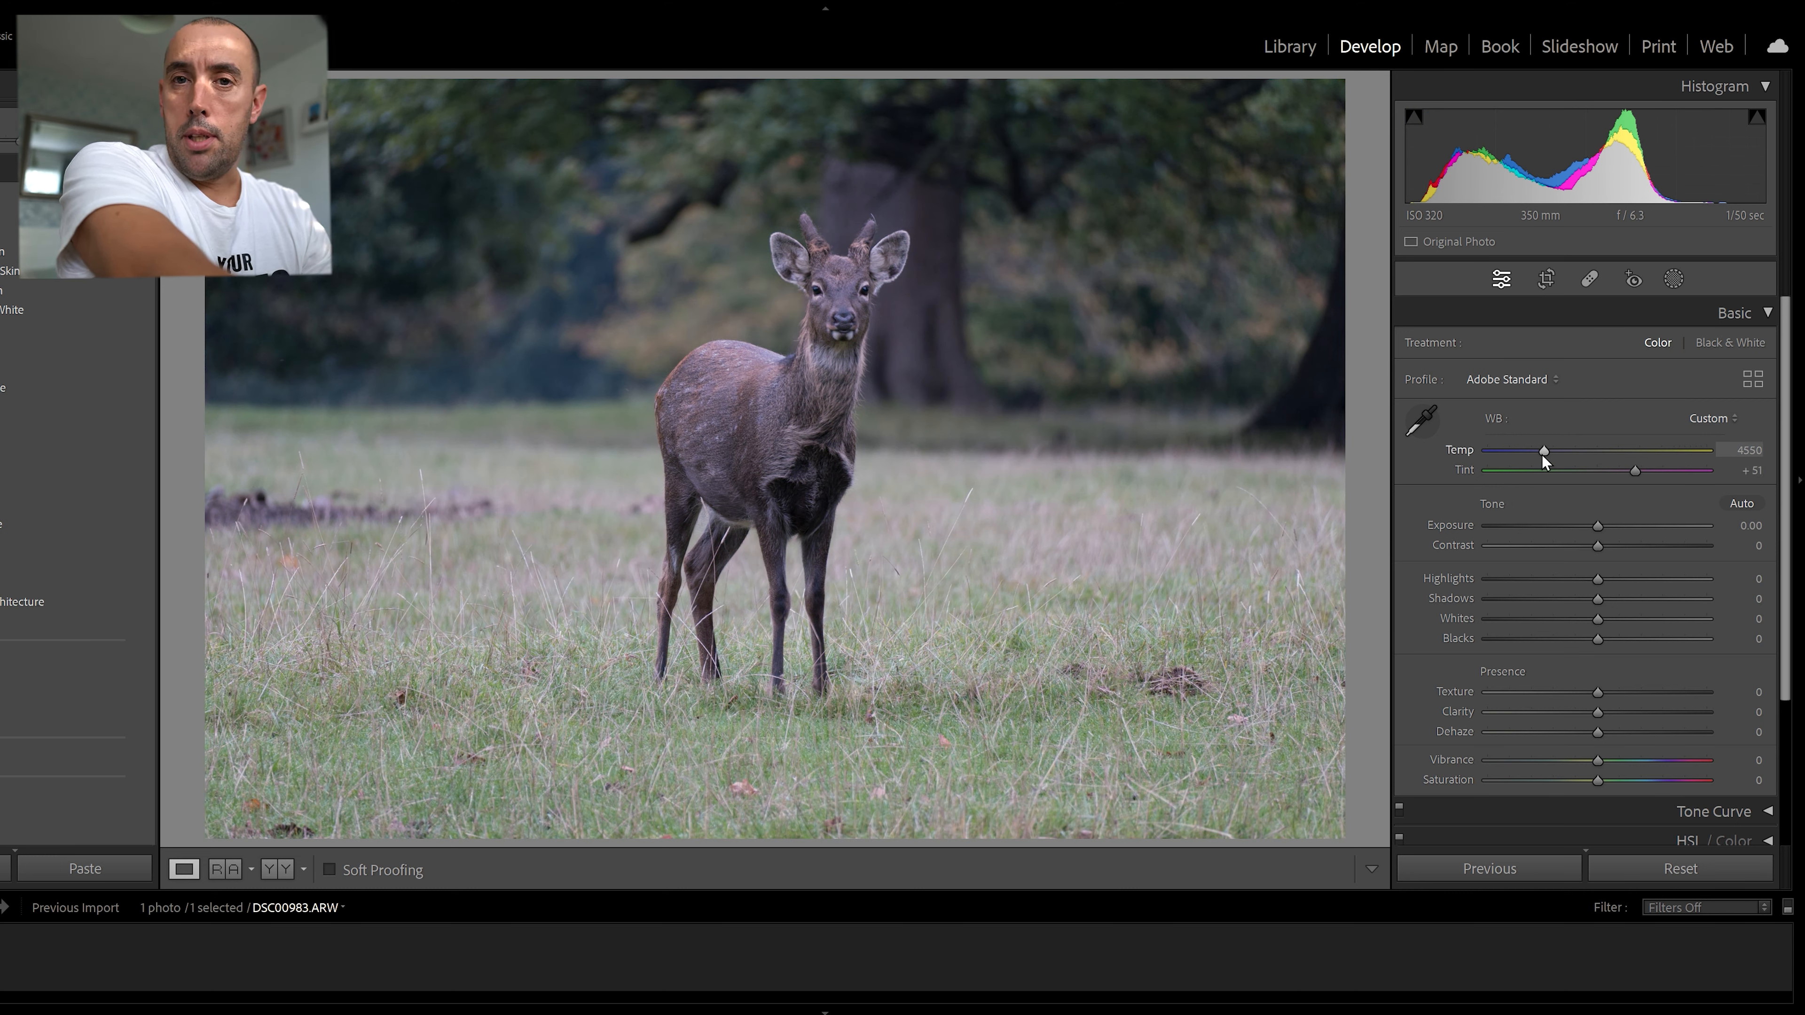
left_click_drag(1543, 453, 1552, 452)
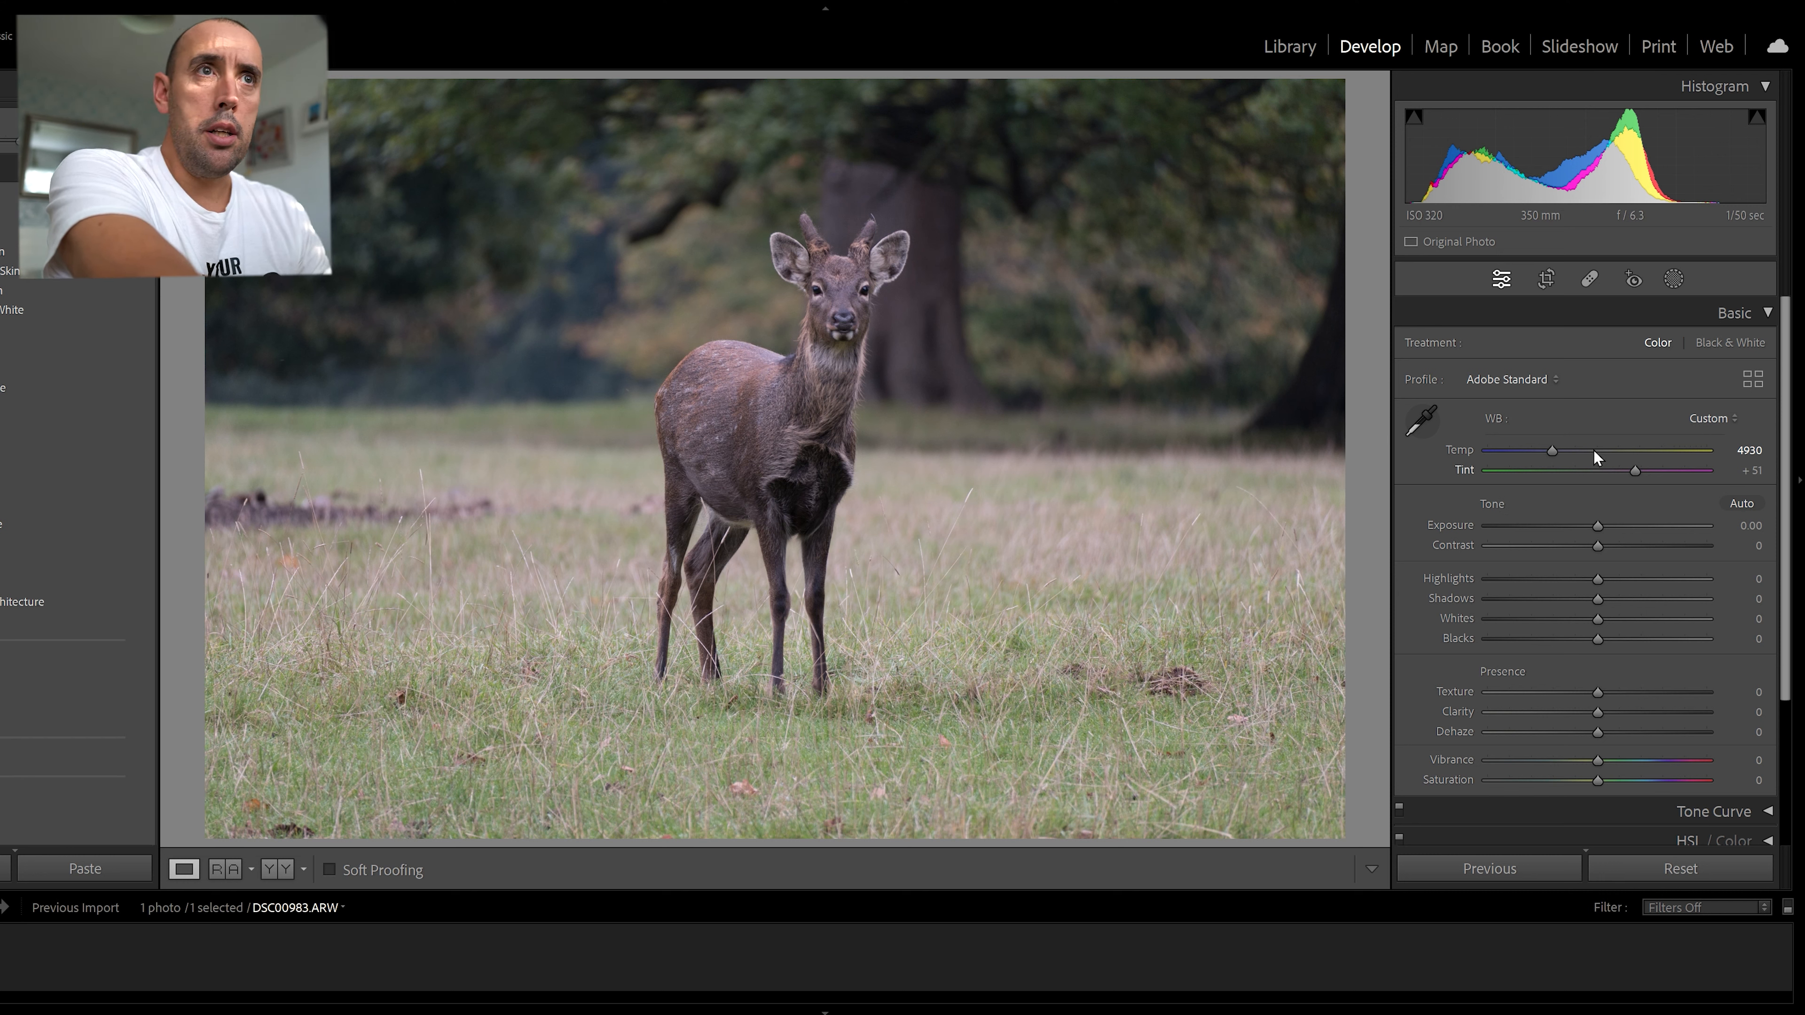
Crop the photo slightly tighter around the deer on all sides, keeping the original aspect ratio.
left_click(1546, 279)
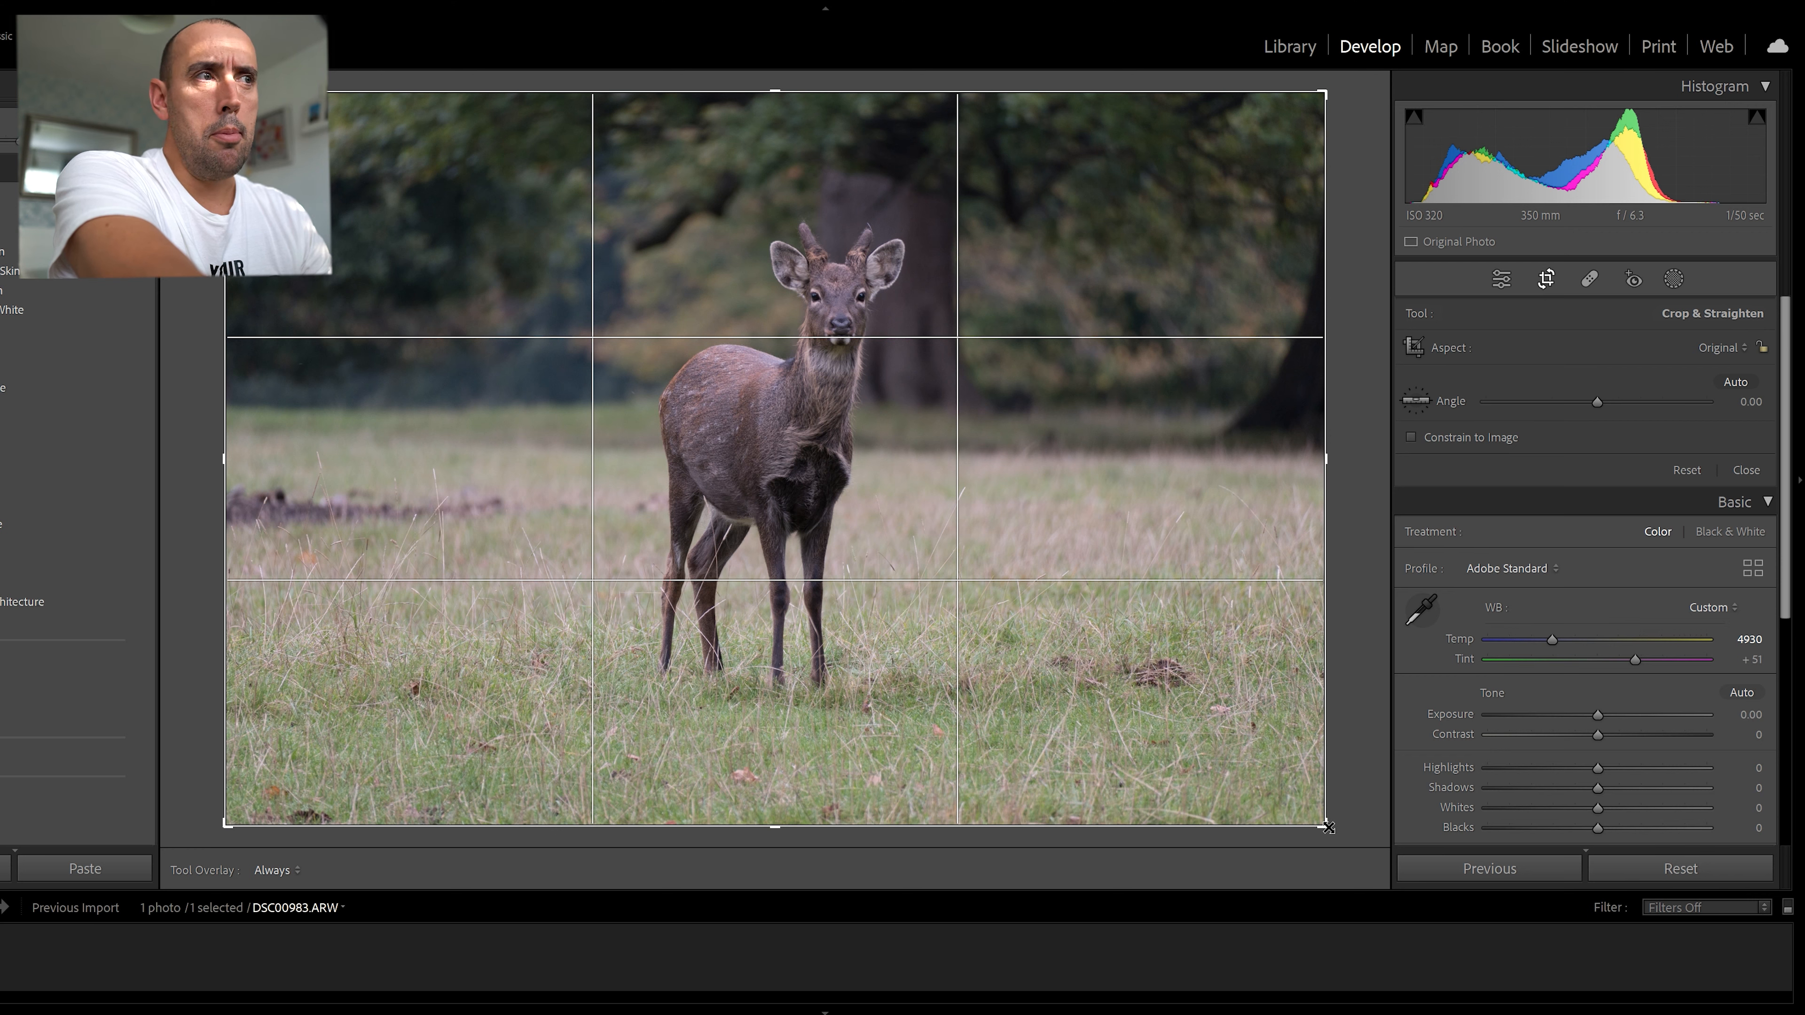
mouse_move(1328, 827)
left_mouse_down()
mouse_move(1269, 785)
mouse_move(1330, 827)
mouse_move(1326, 809)
left_mouse_up()
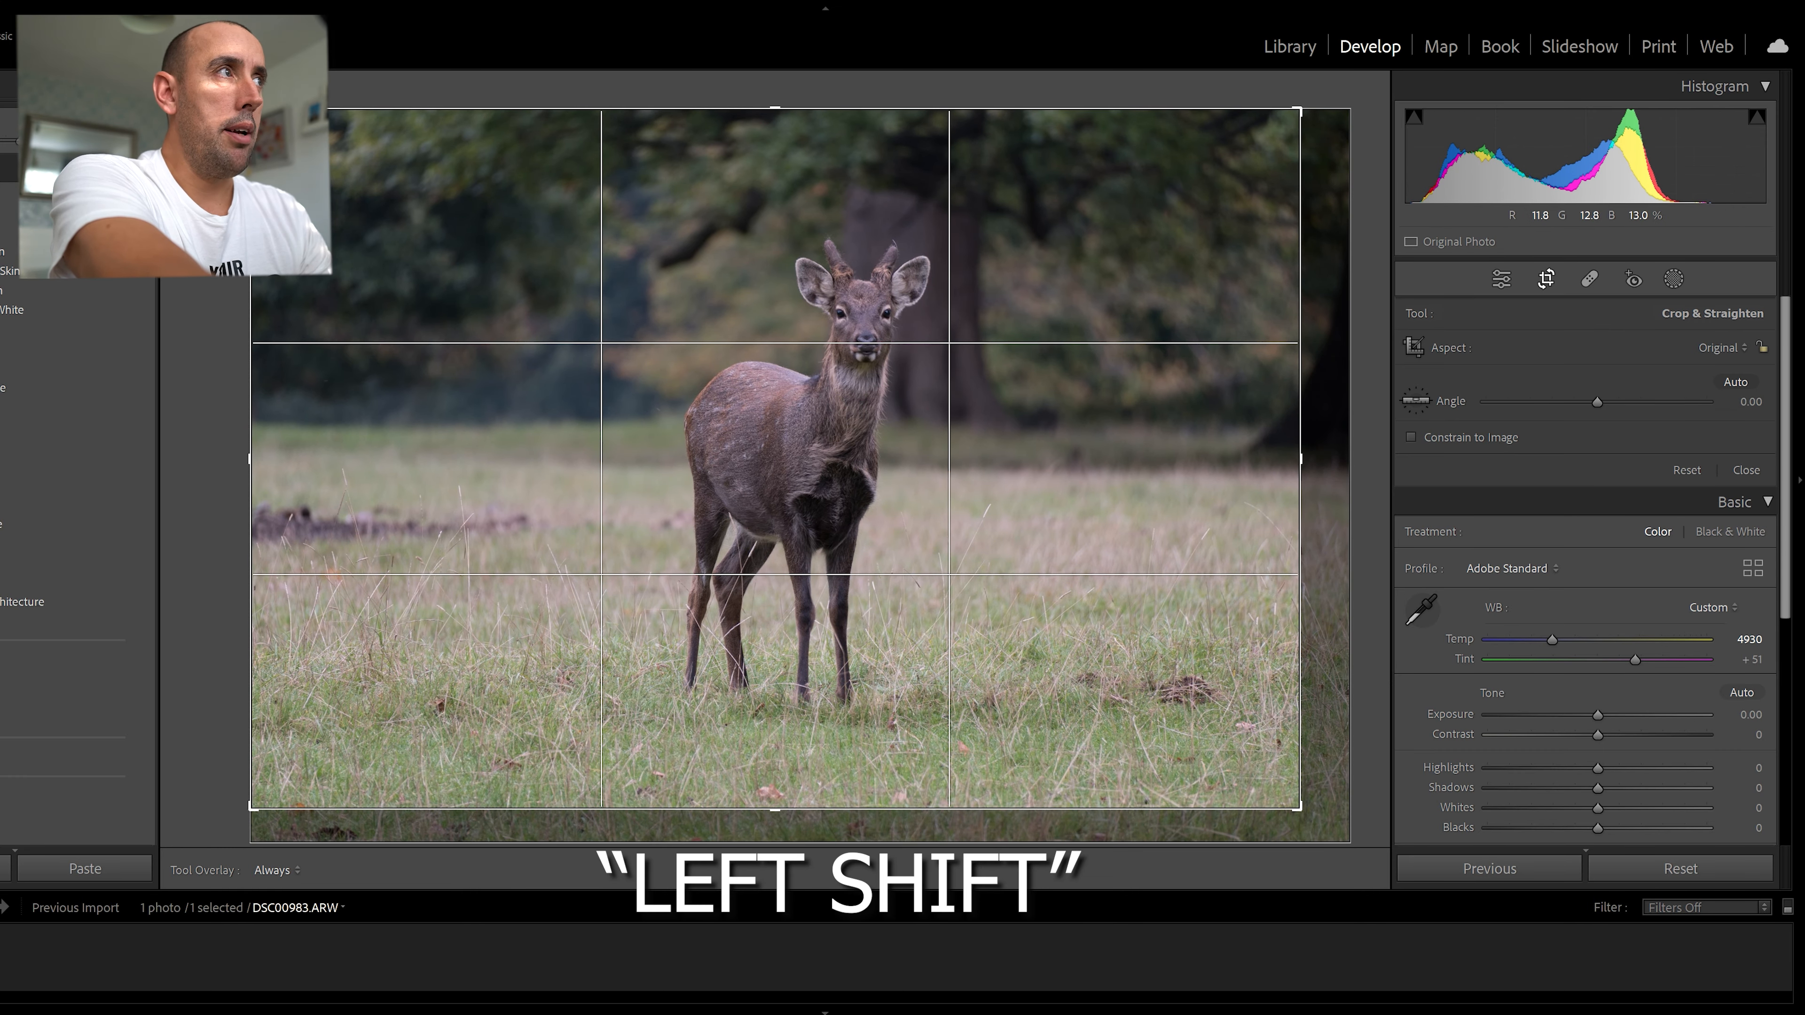
left_click_drag(251, 109, 288, 133)
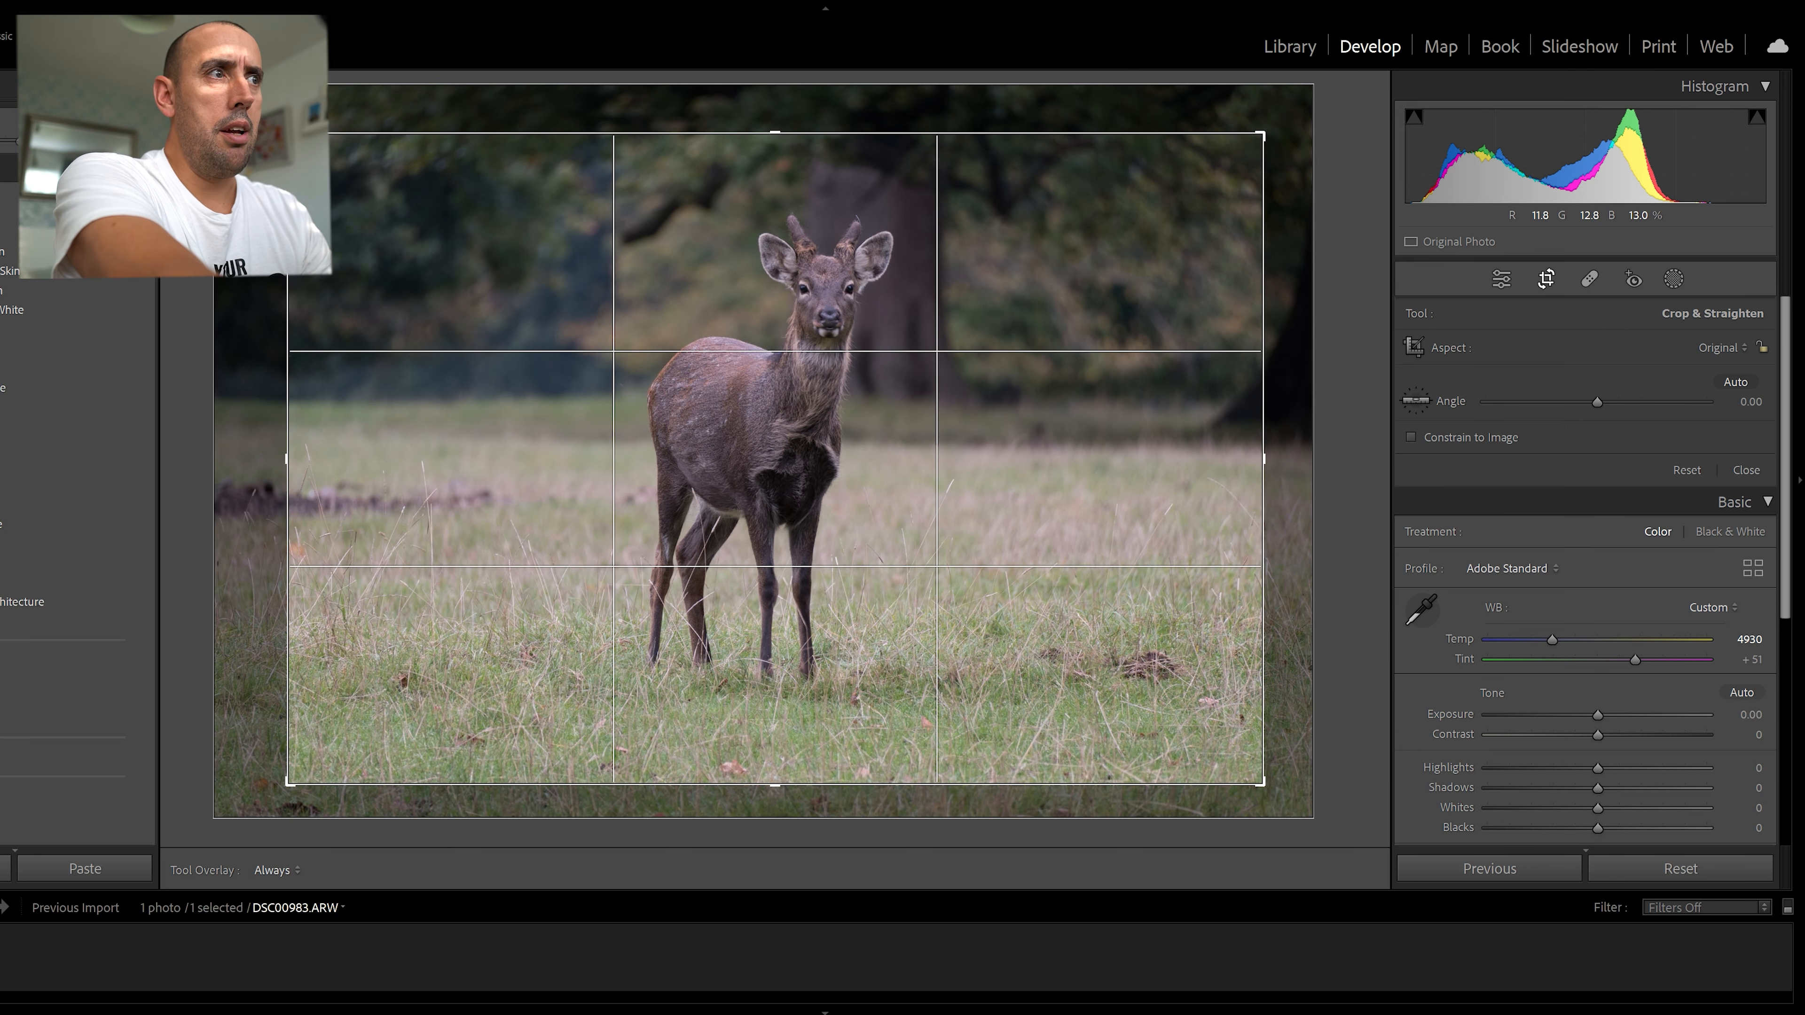
left_click(1745, 470)
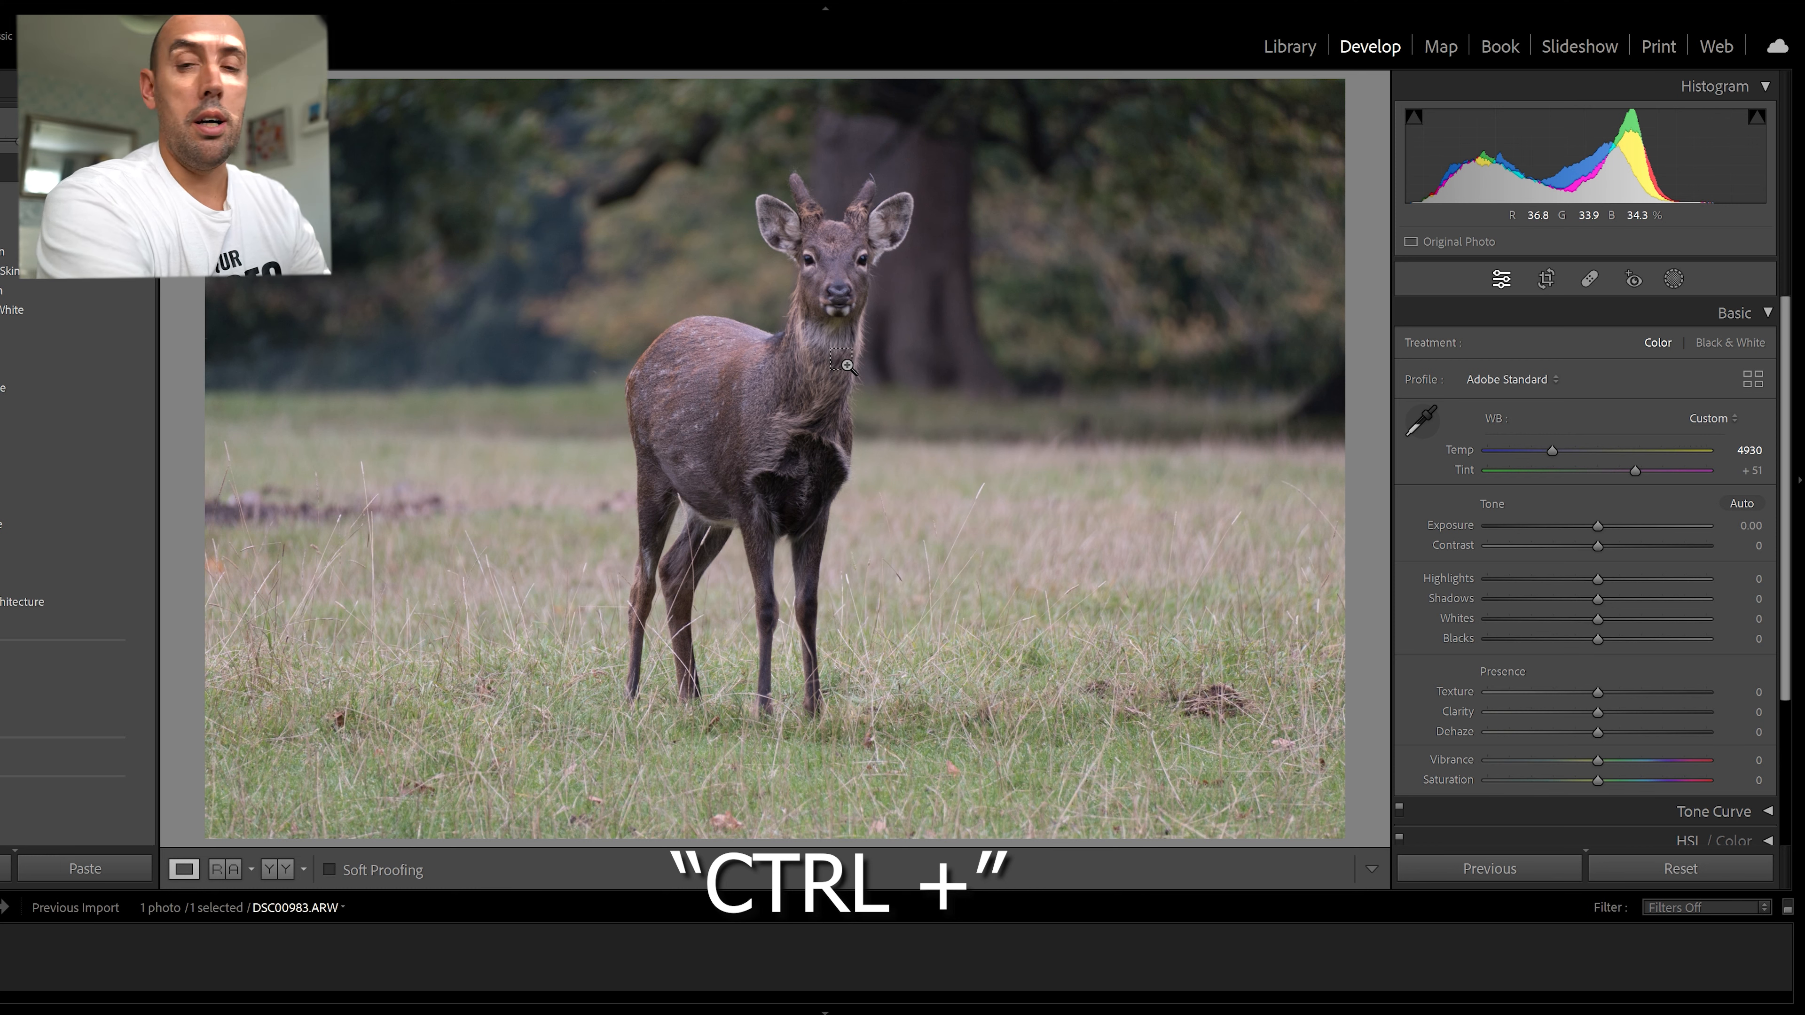
Examine the deer's head and body up close, then return to a view of the whole photo.
key("ctrl+plus")
key("ctrl+plus")
key("ctrl+plus")
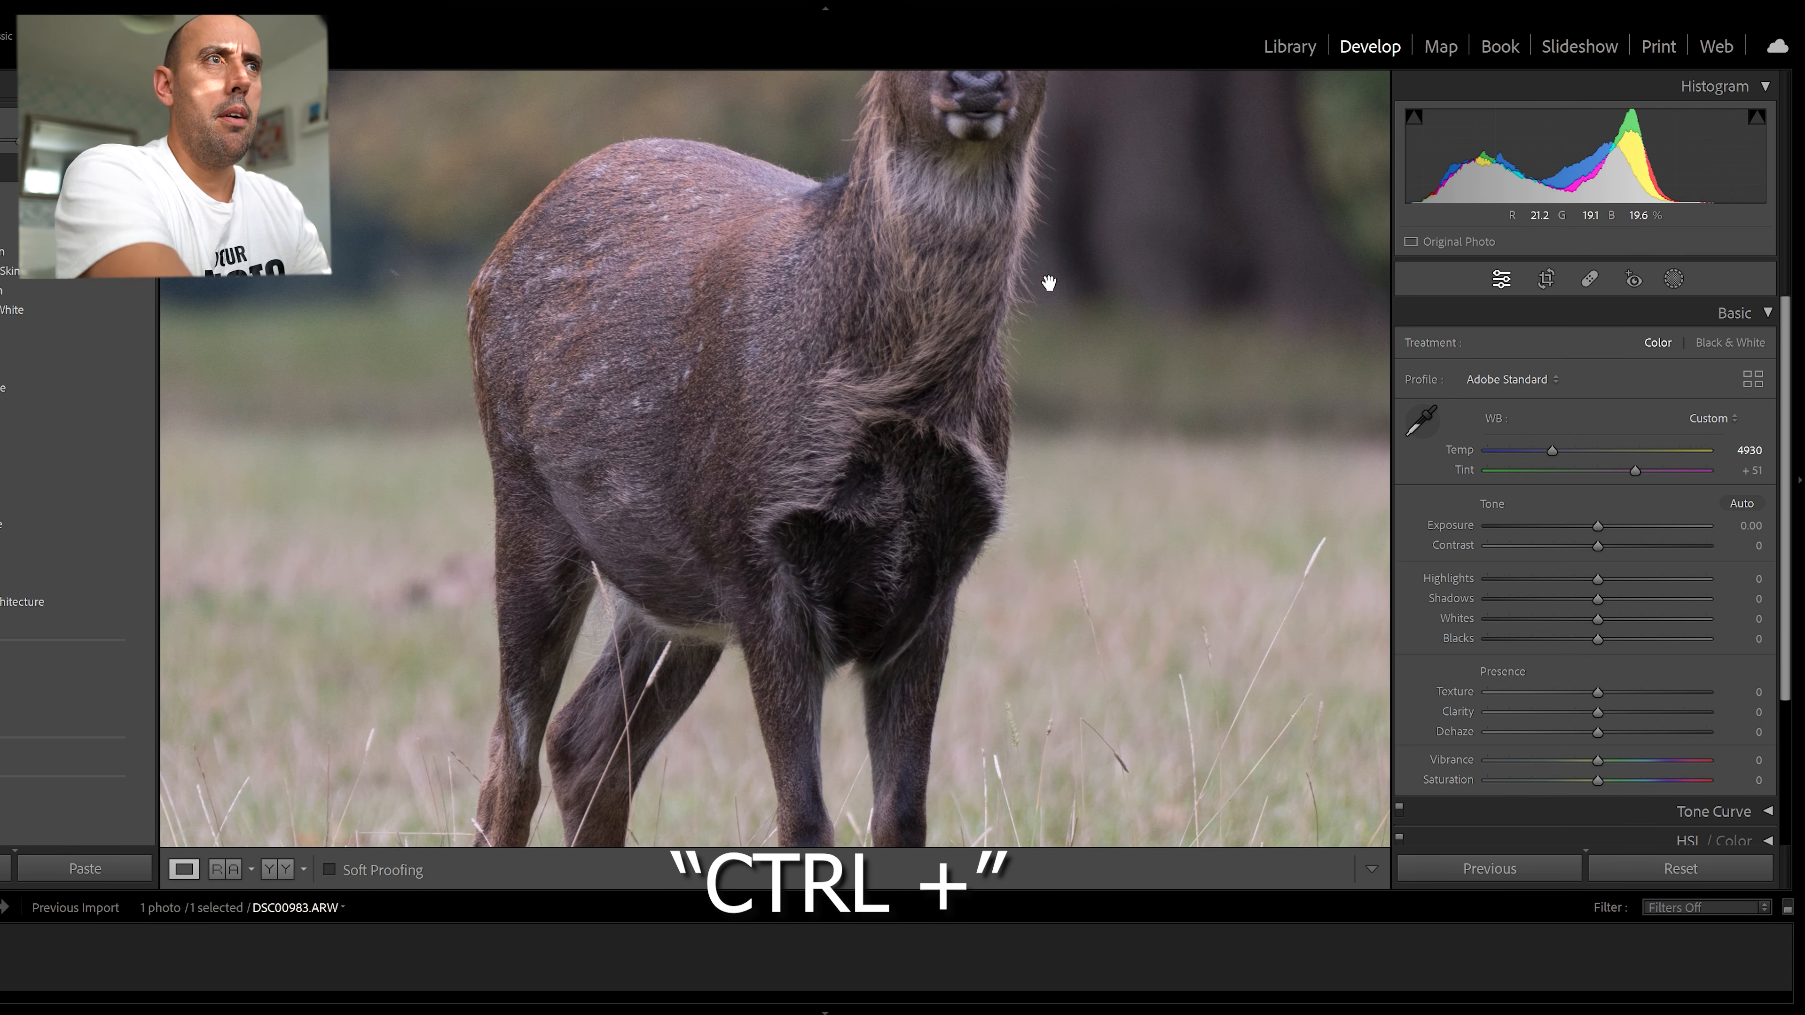
left_click_drag(1119, 233, 1104, 637)
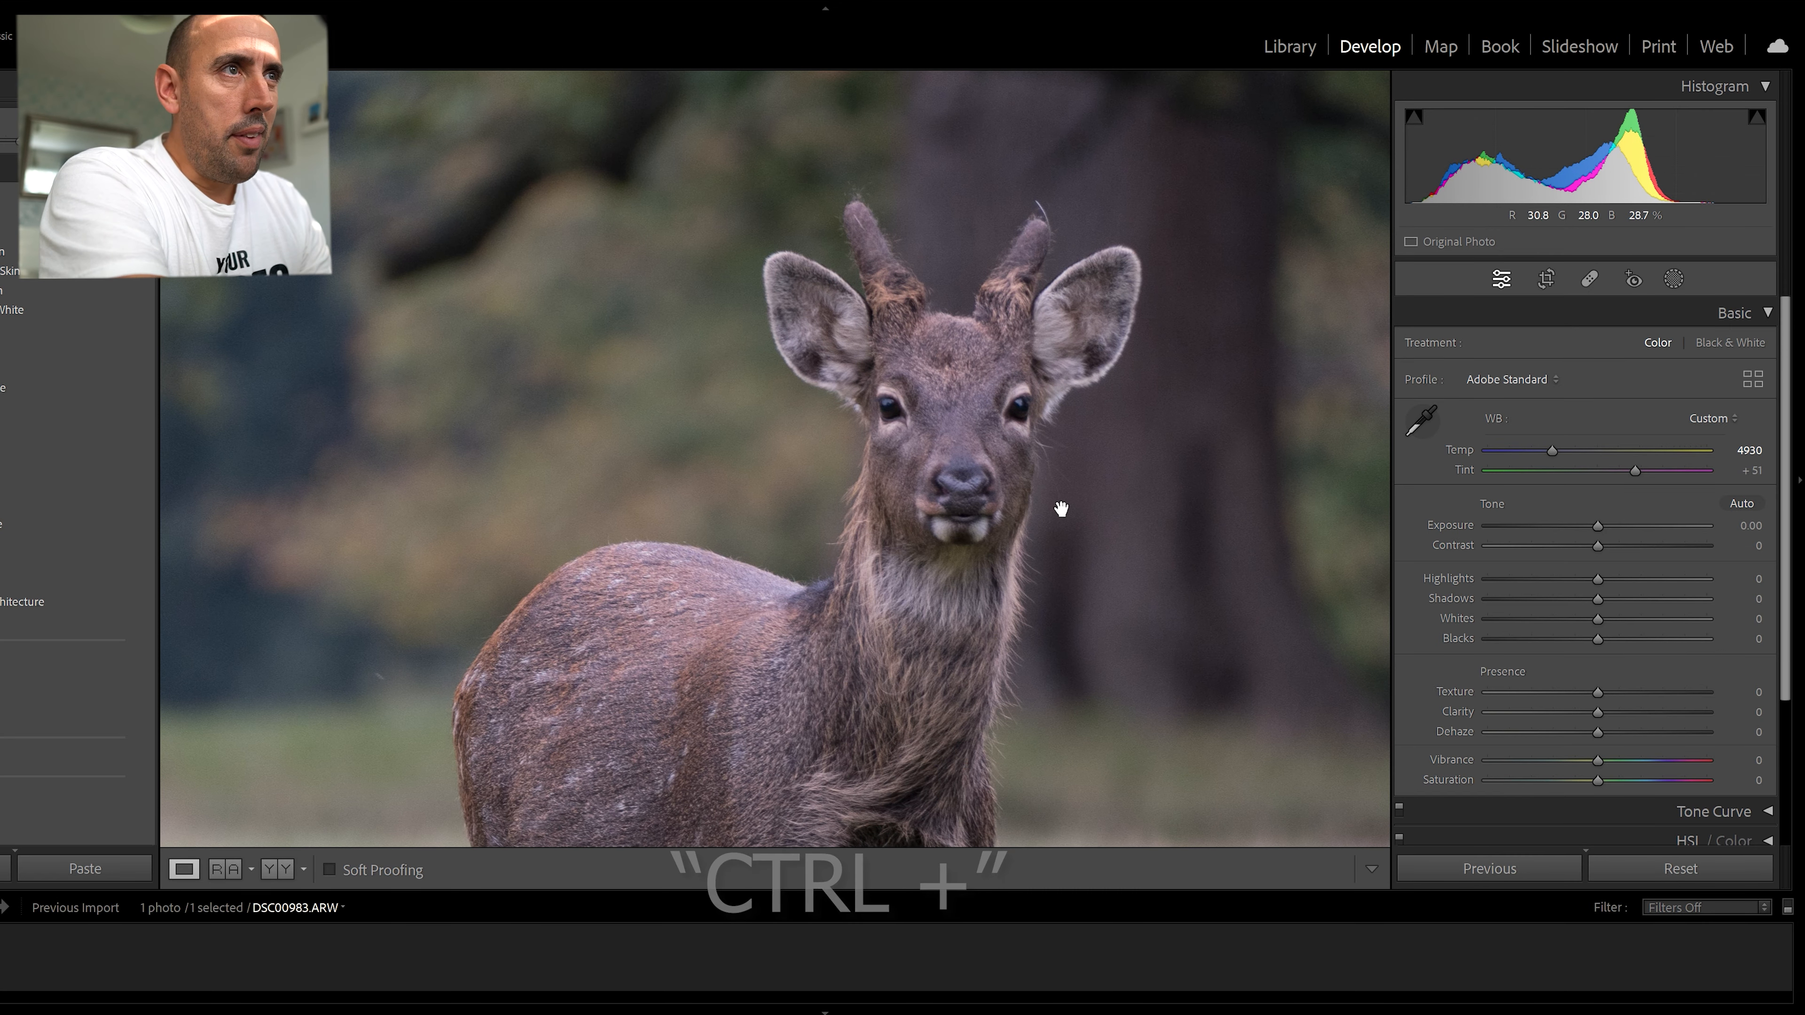
left_click_drag(1061, 509, 1068, 299)
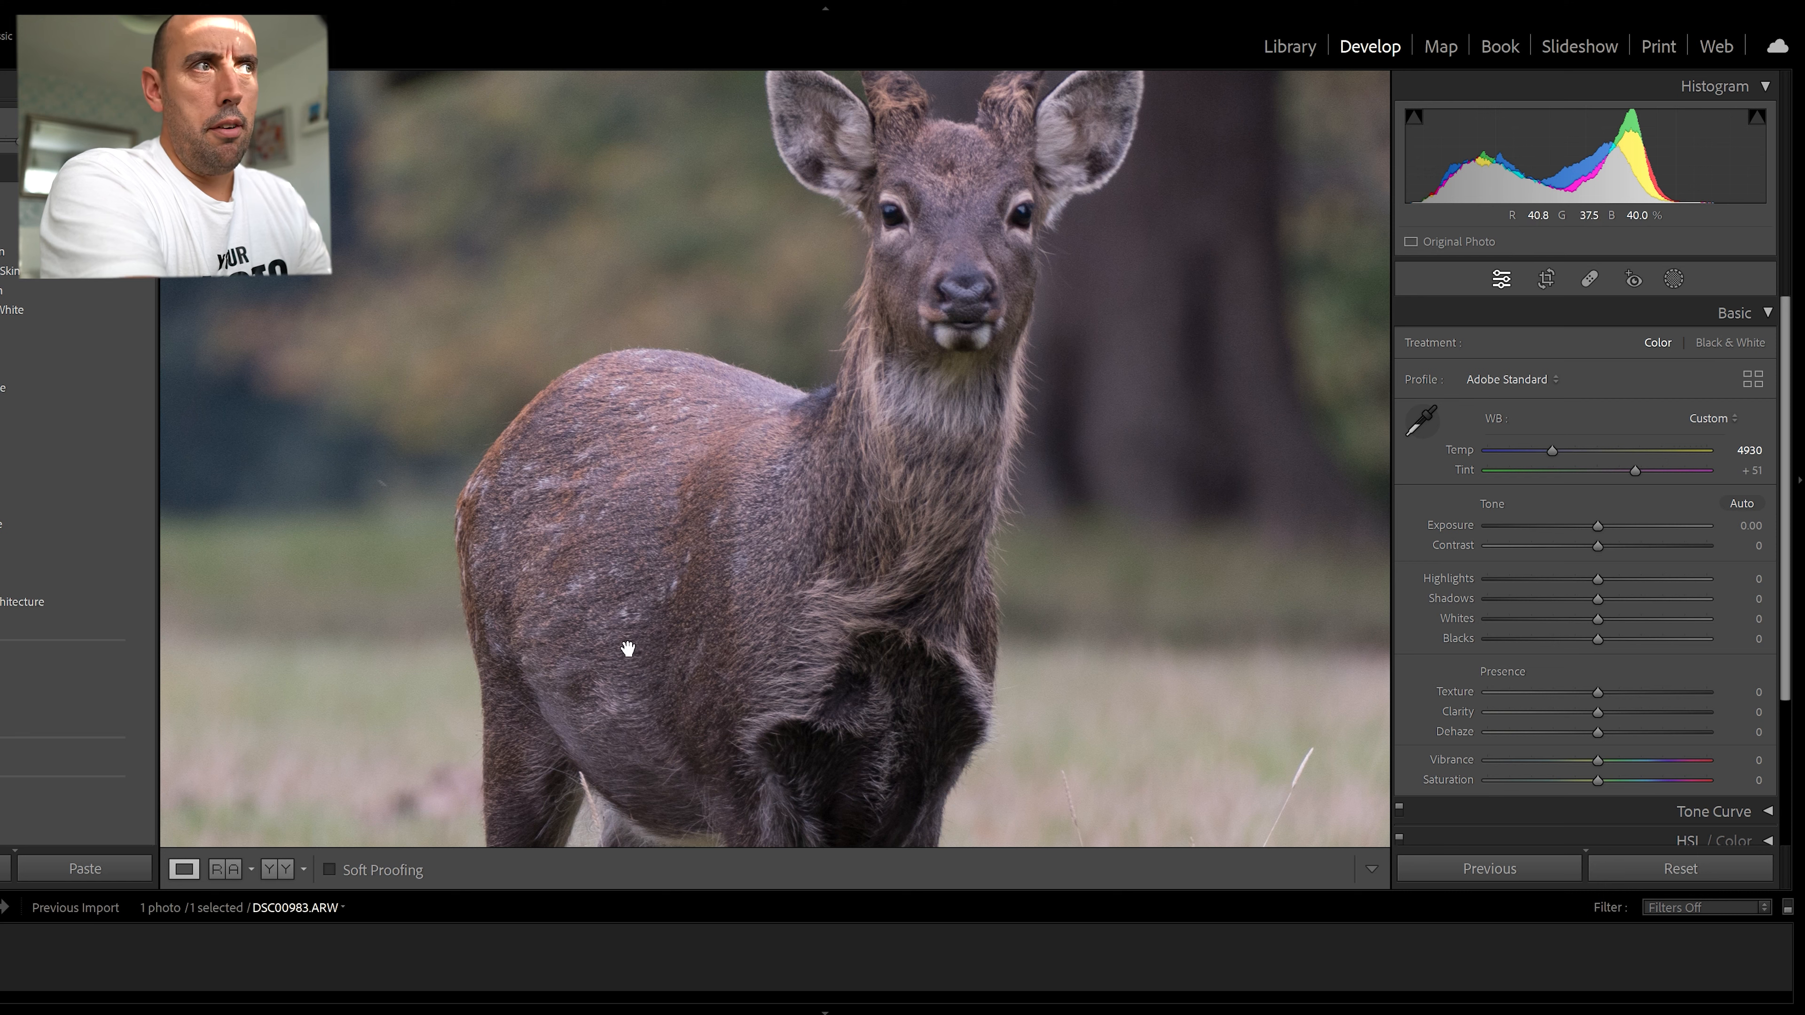
key("ctrl+minus")
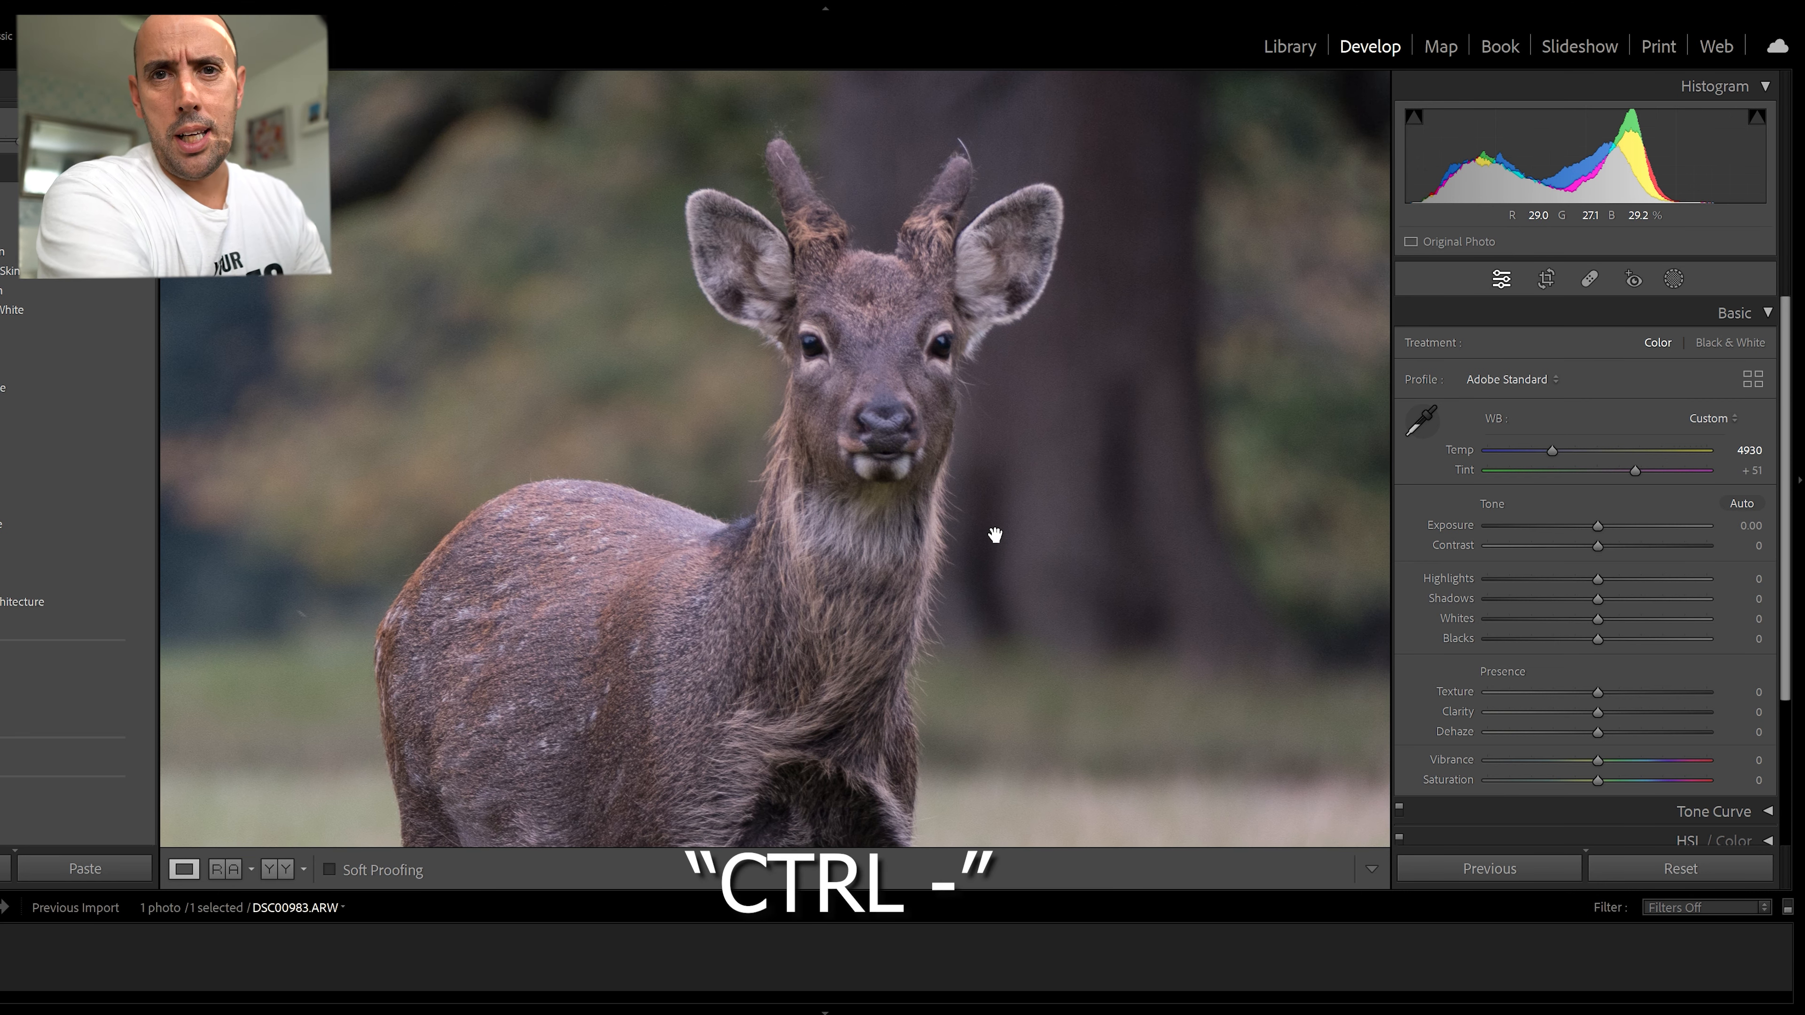
key("ctrl+minus")
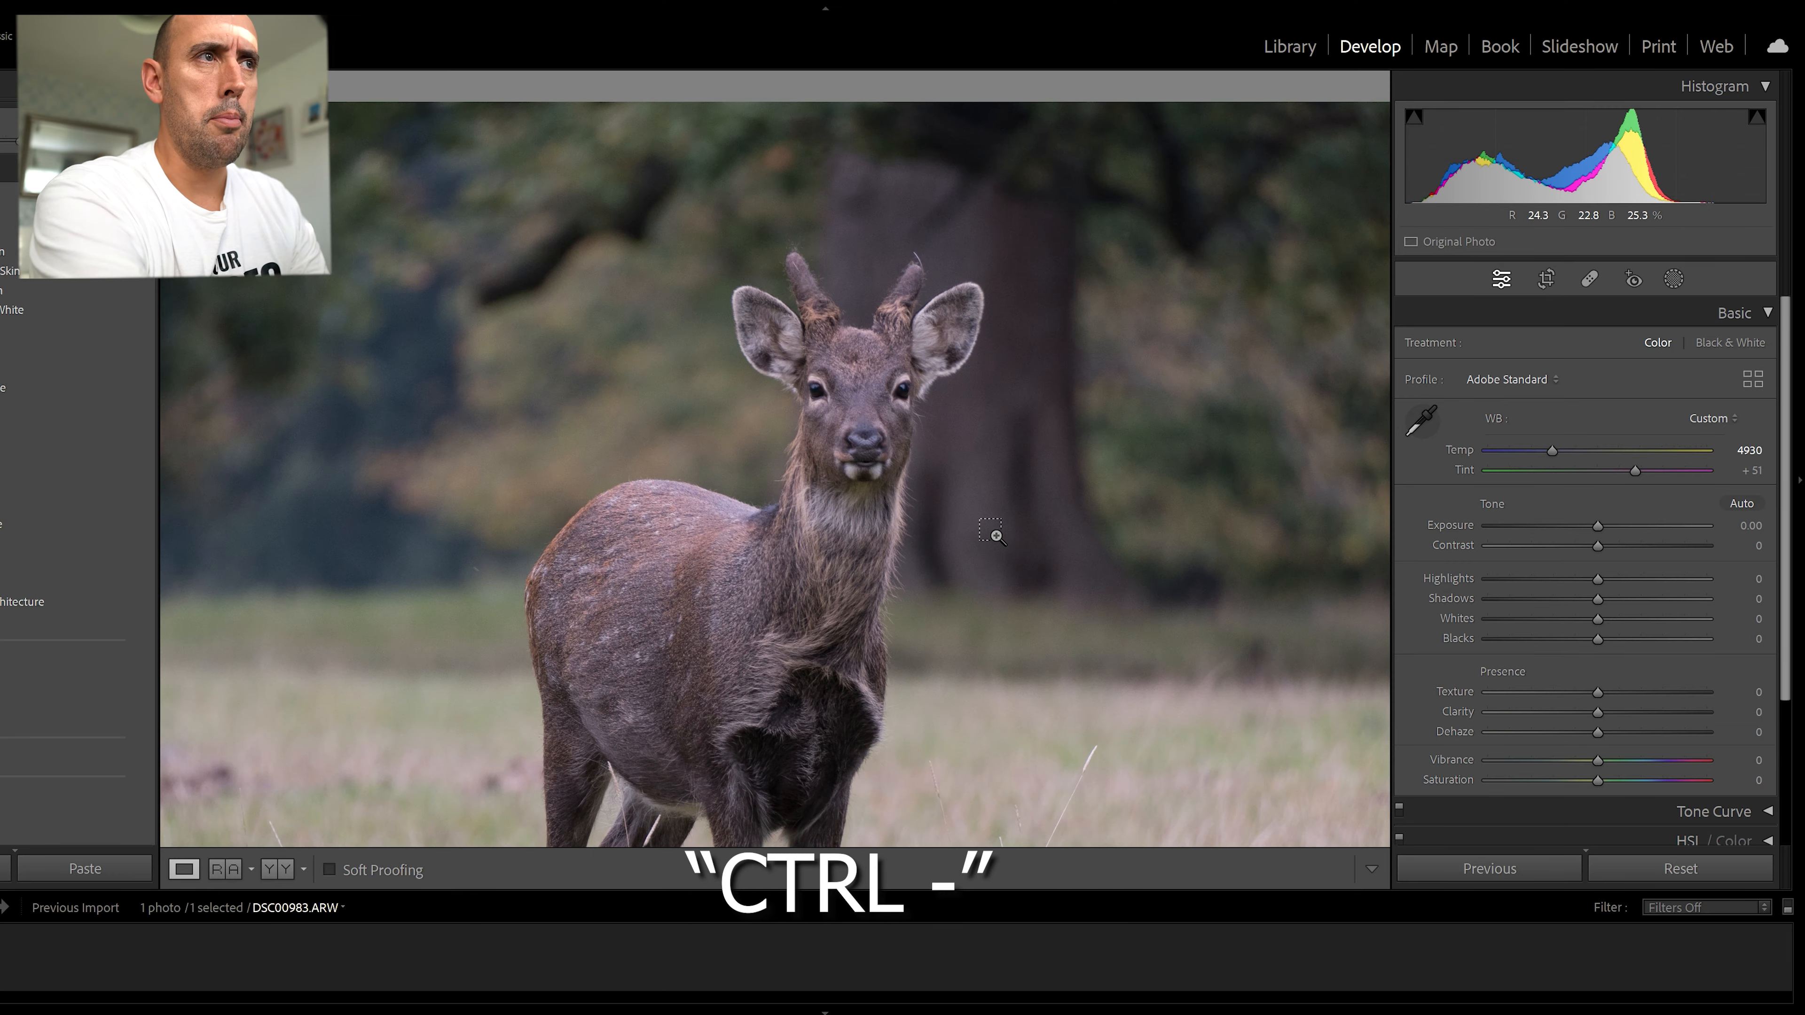
key("ctrl+minus")
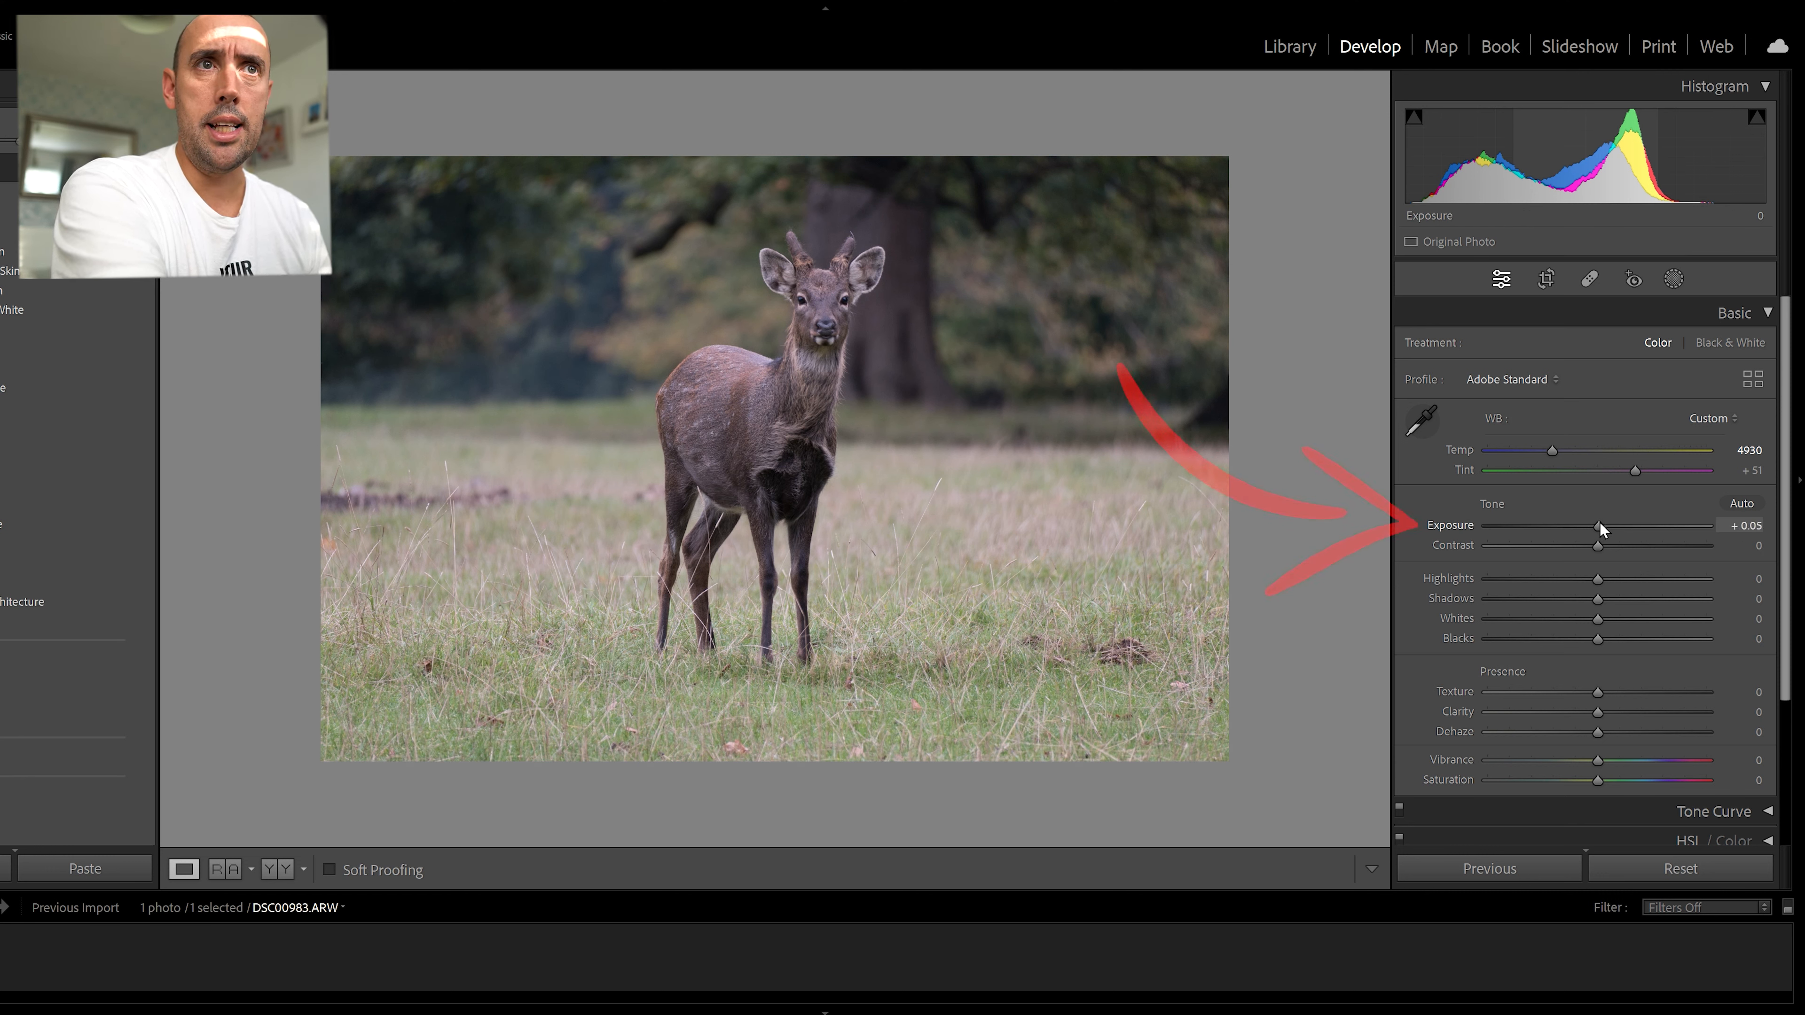
Set the photo's Exposure to +0.40 and its Contrast to +10.
left_click_drag(1599, 522, 1608, 522)
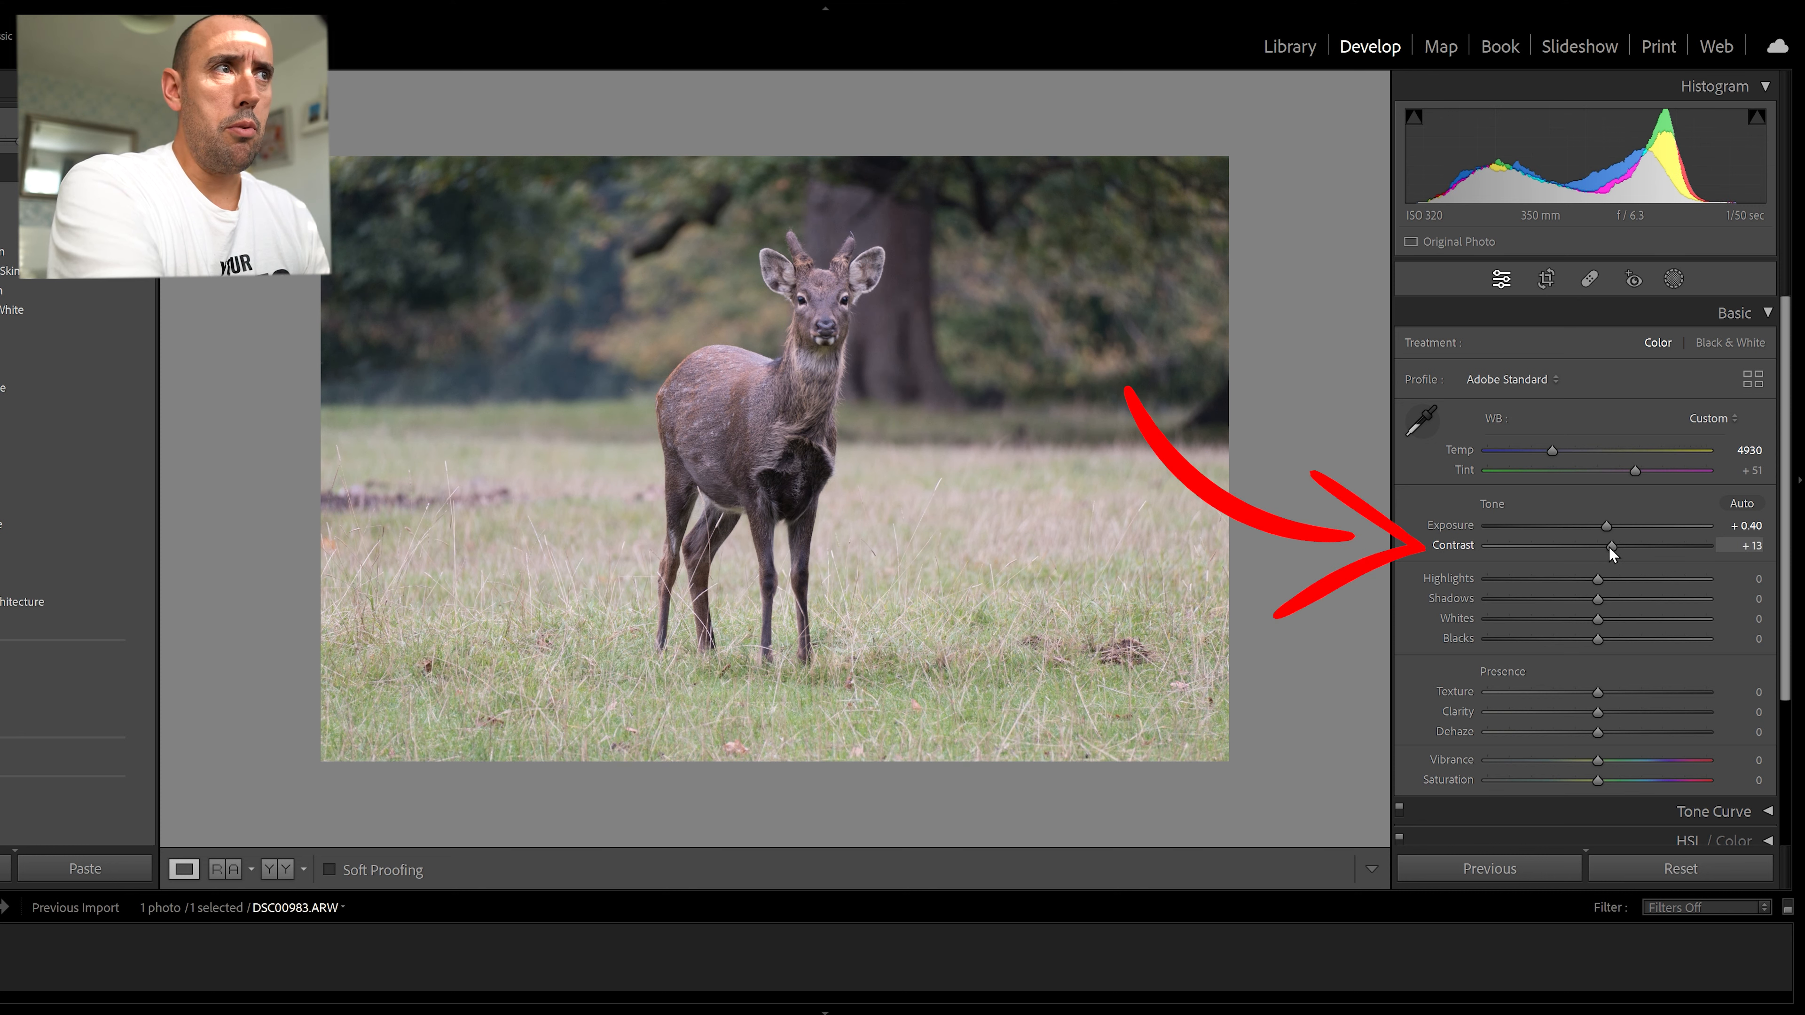
mouse_move(1609, 546)
left_mouse_down()
mouse_move(1631, 545)
mouse_move(1581, 559)
mouse_move(1600, 554)
left_mouse_up()
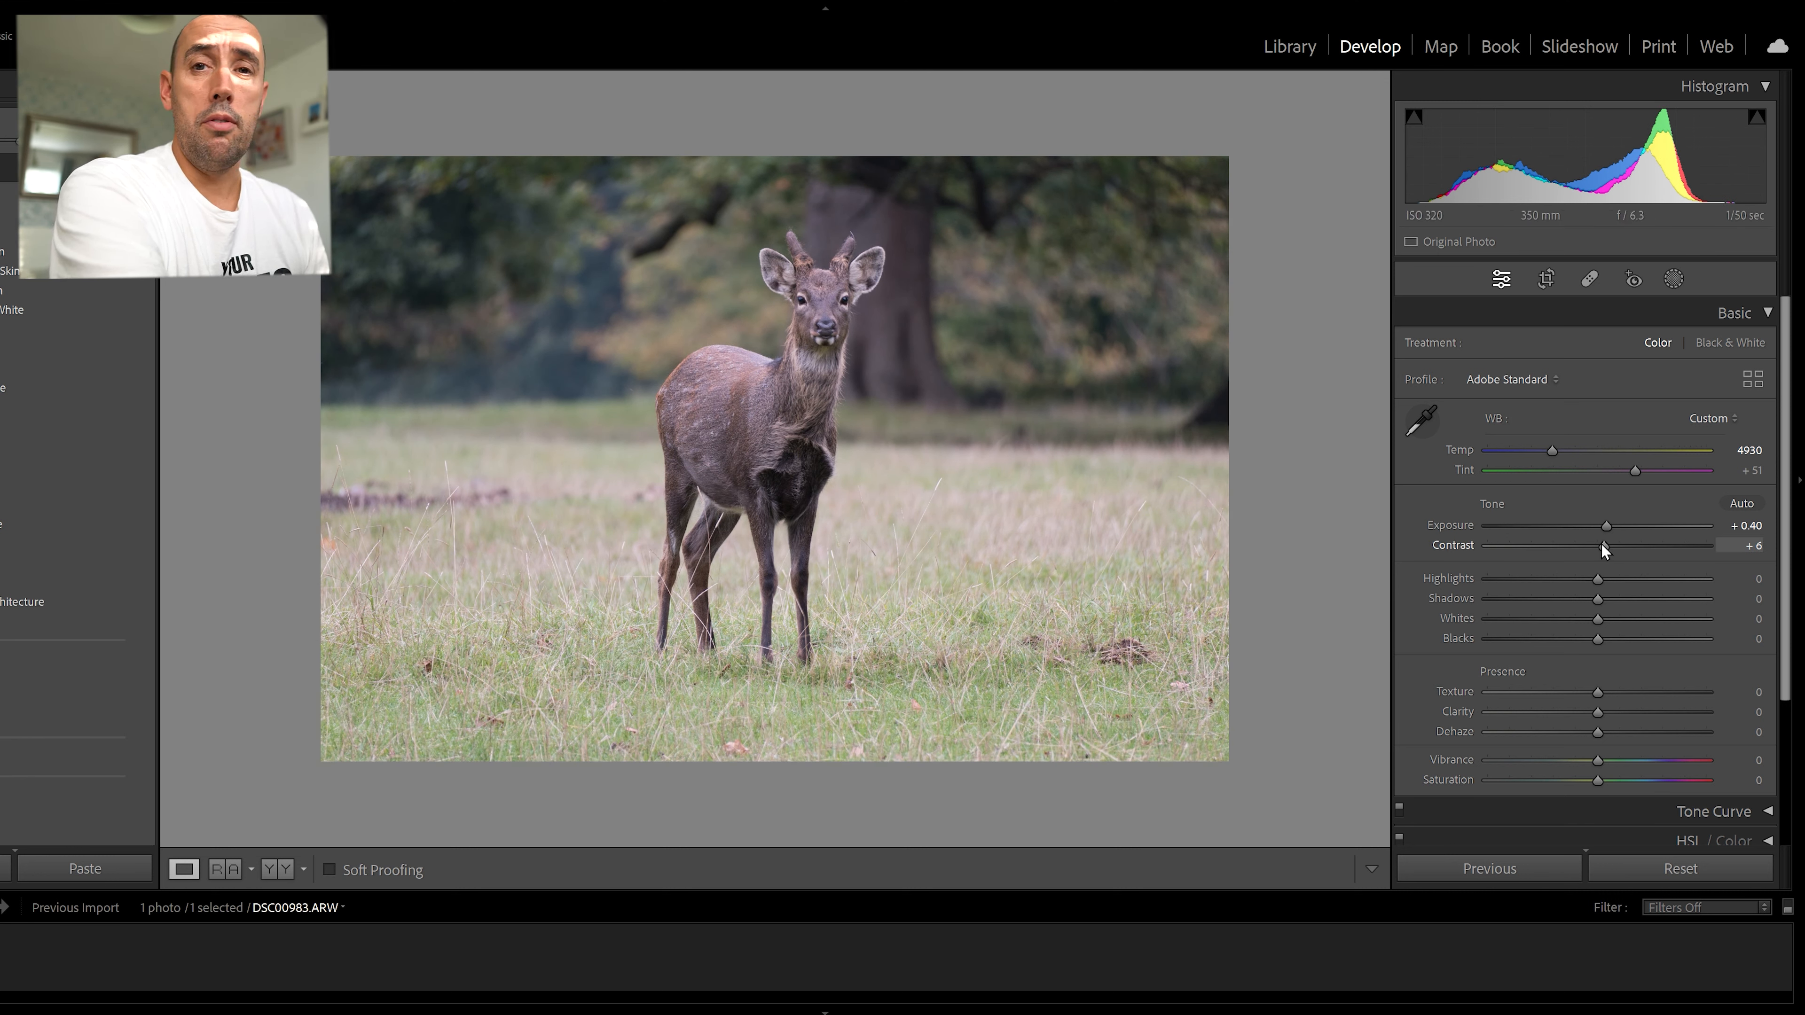
mouse_move(1600, 545)
left_mouse_down()
mouse_move(1572, 547)
mouse_move(1615, 541)
mouse_move(1573, 556)
left_mouse_up()
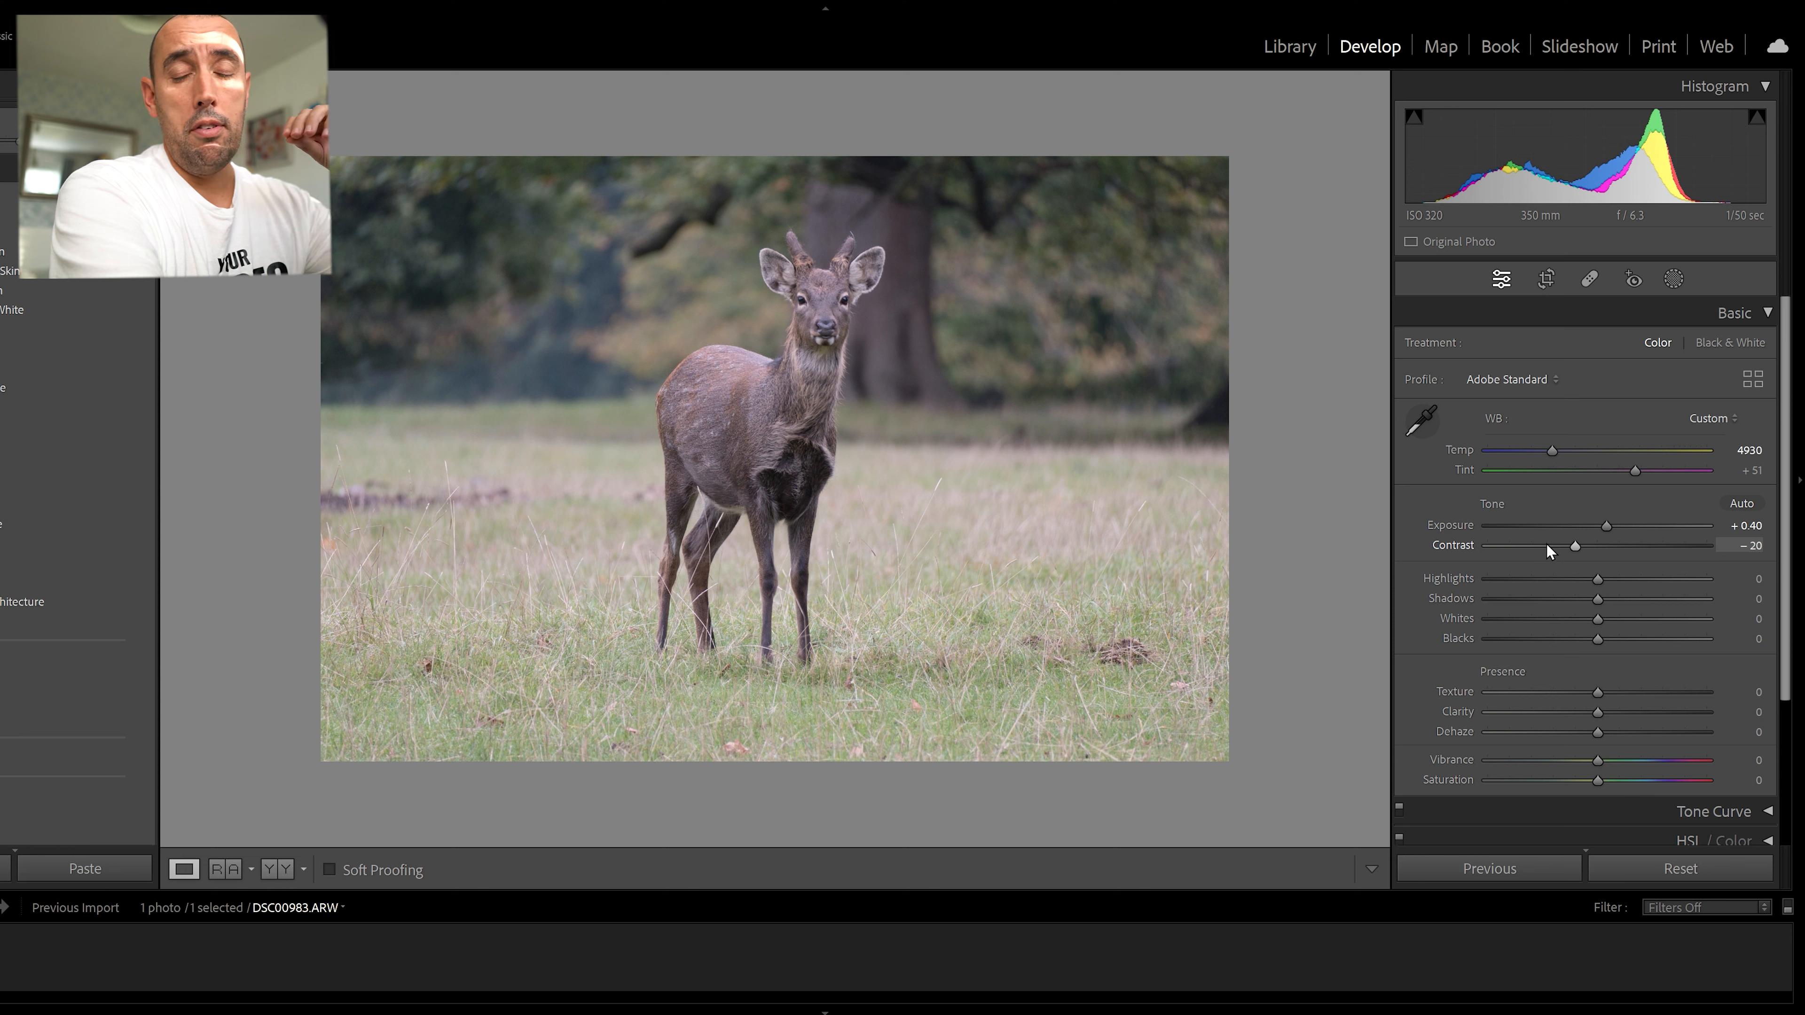
left_click_drag(1576, 549, 1592, 550)
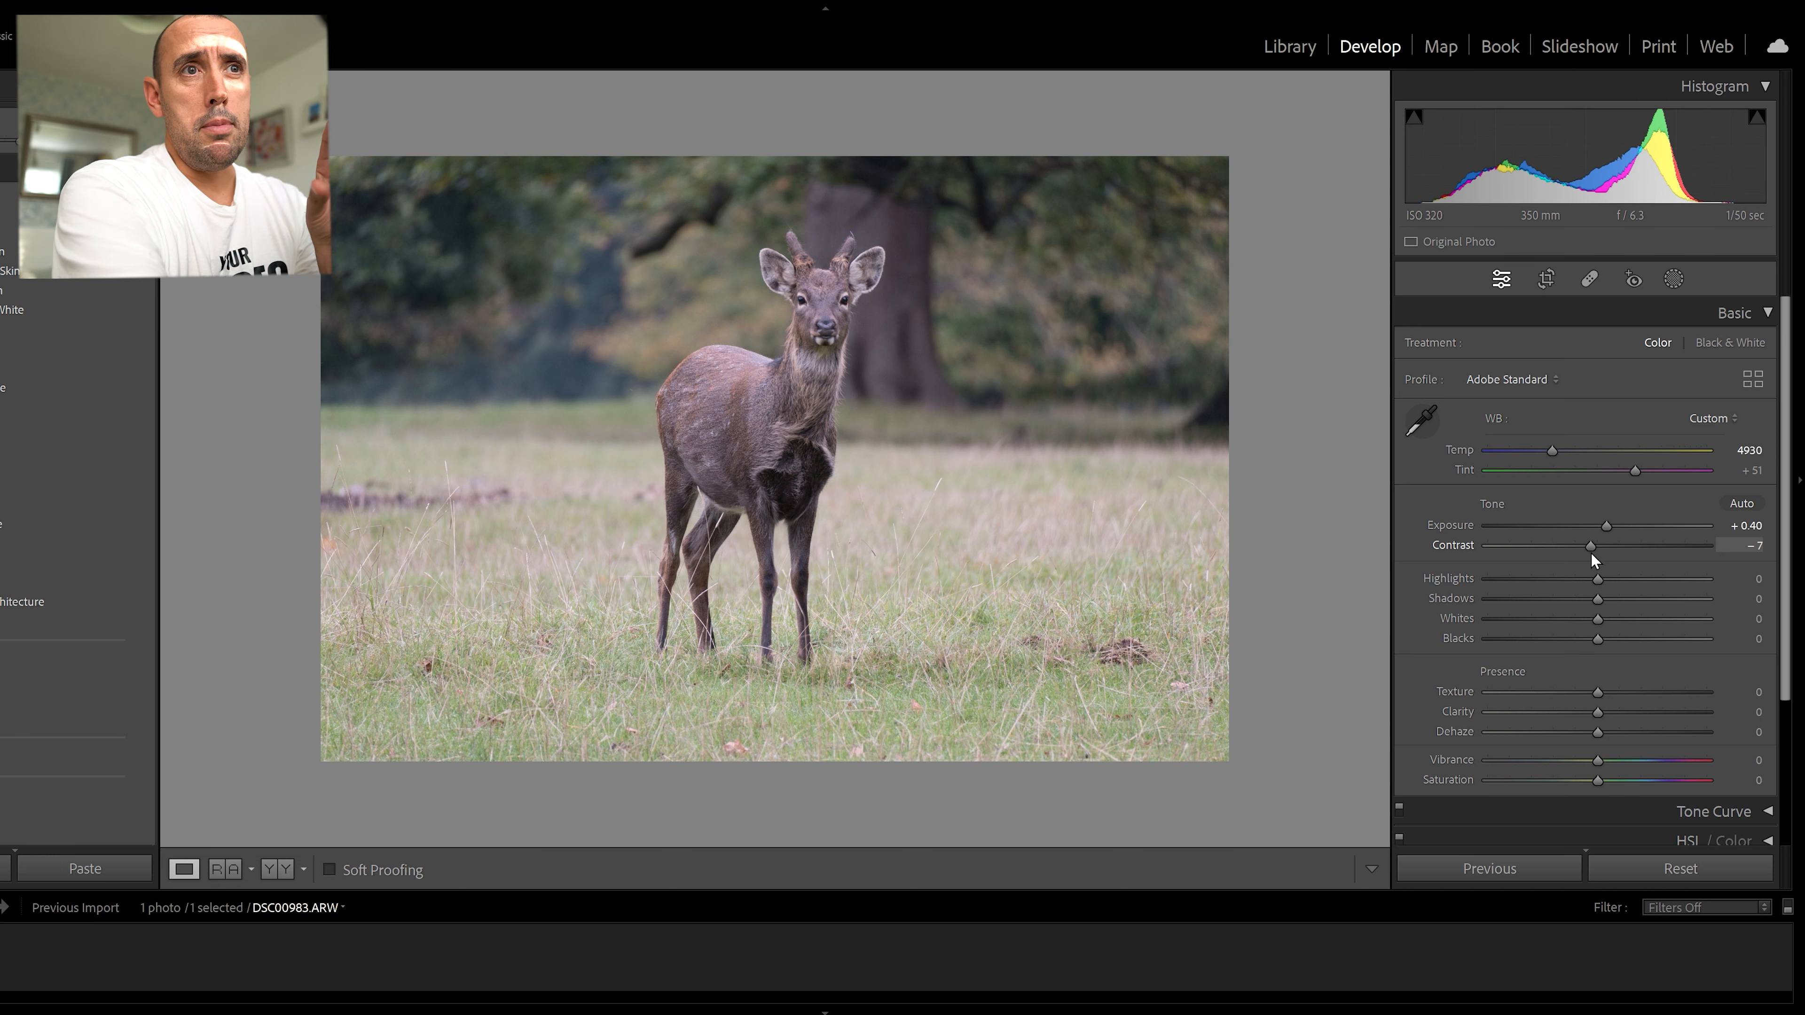
left_click_drag(1589, 553, 1626, 546)
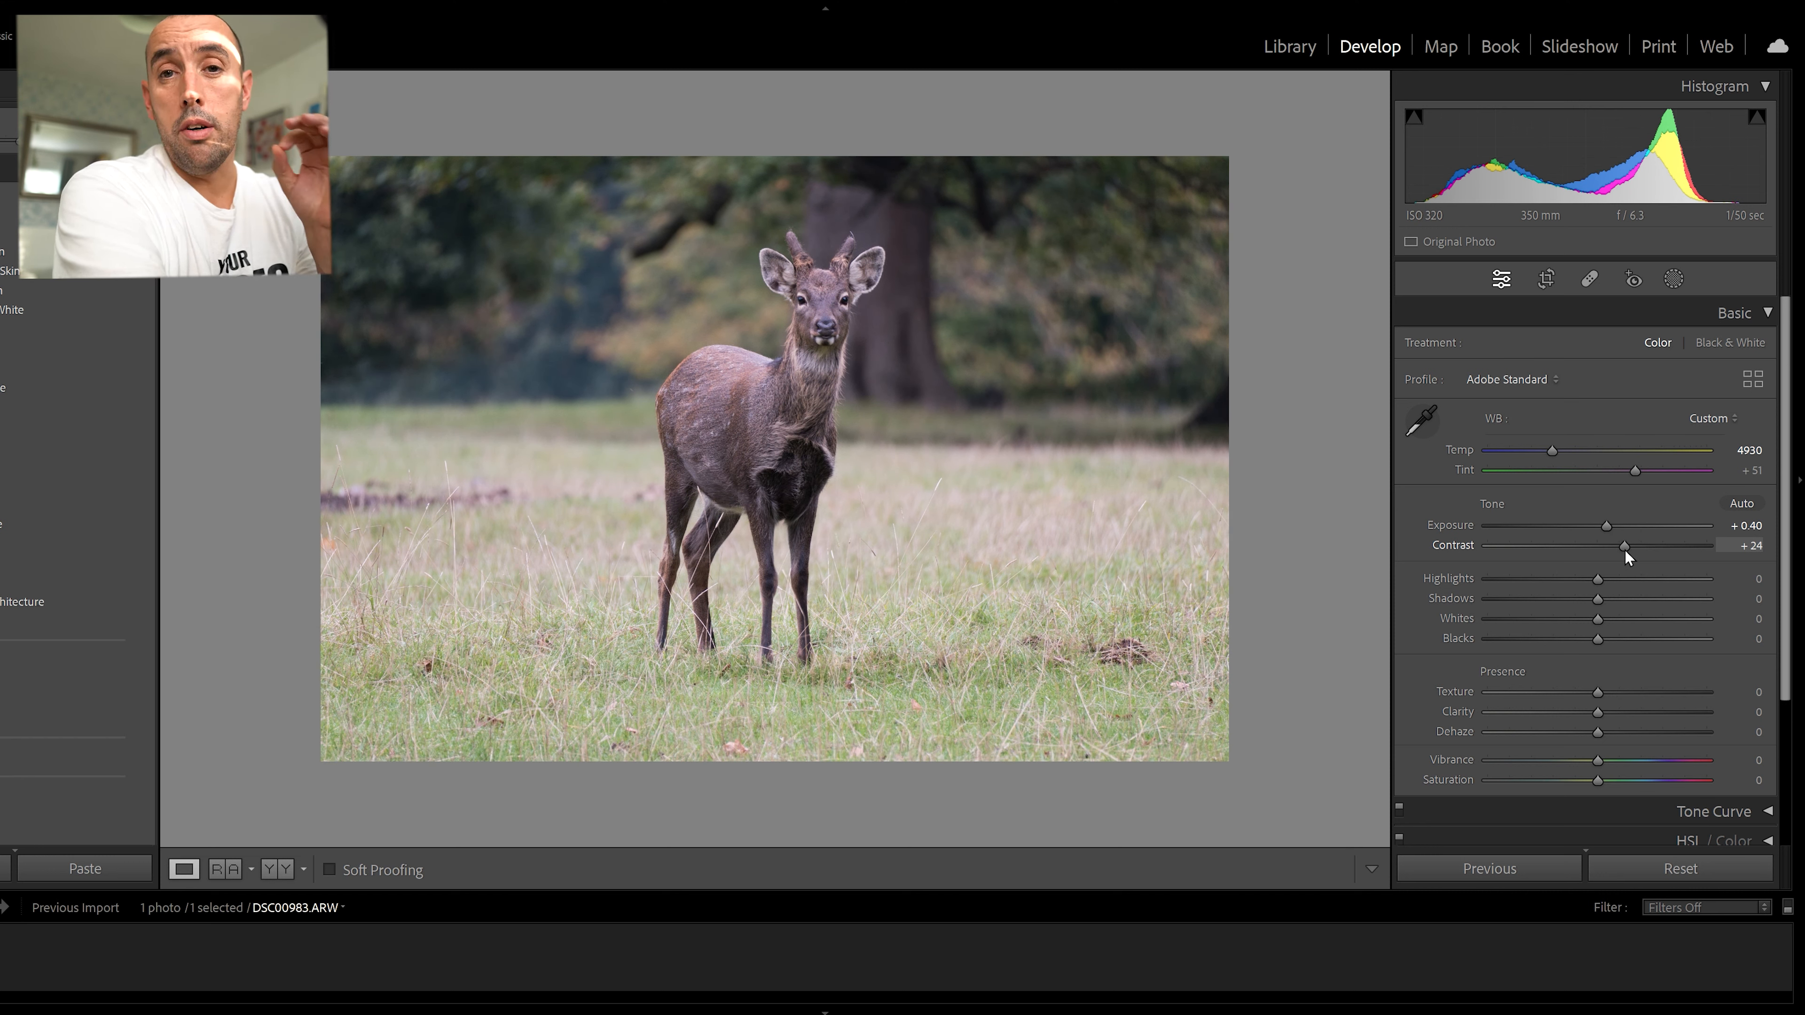
left_click_drag(1623, 553, 1608, 546)
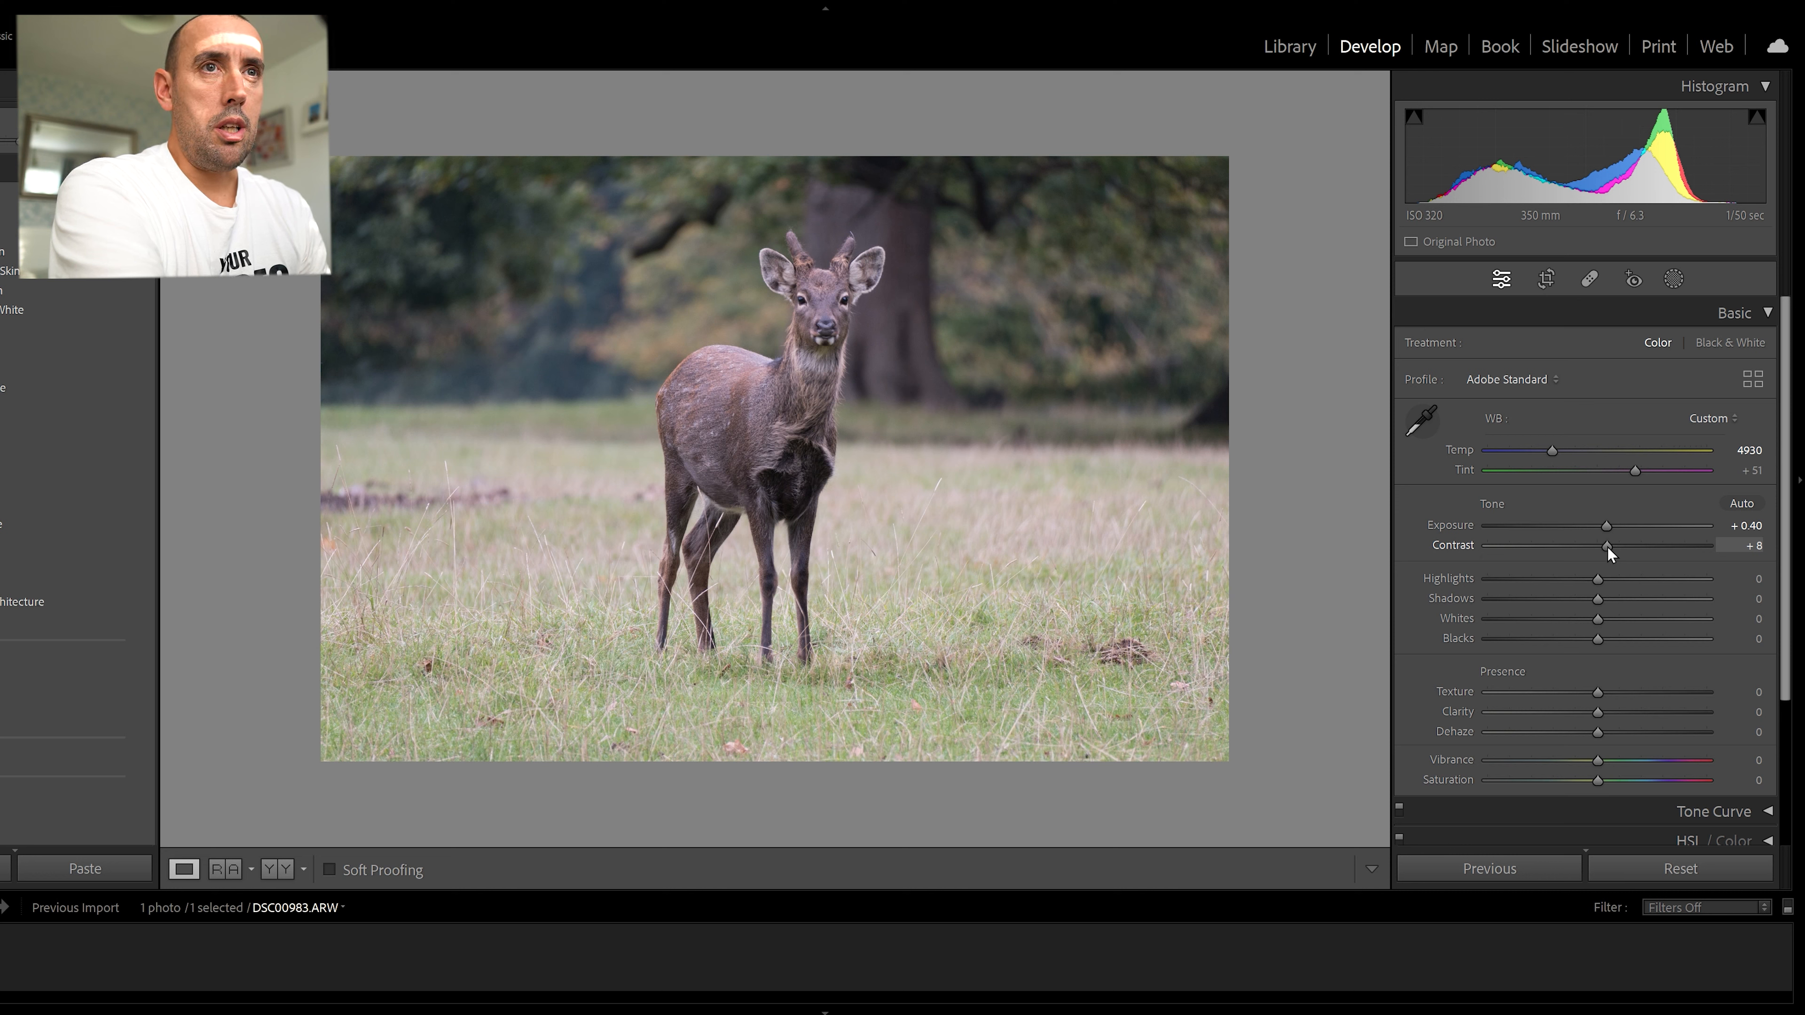
left_click_drag(1607, 546, 1609, 549)
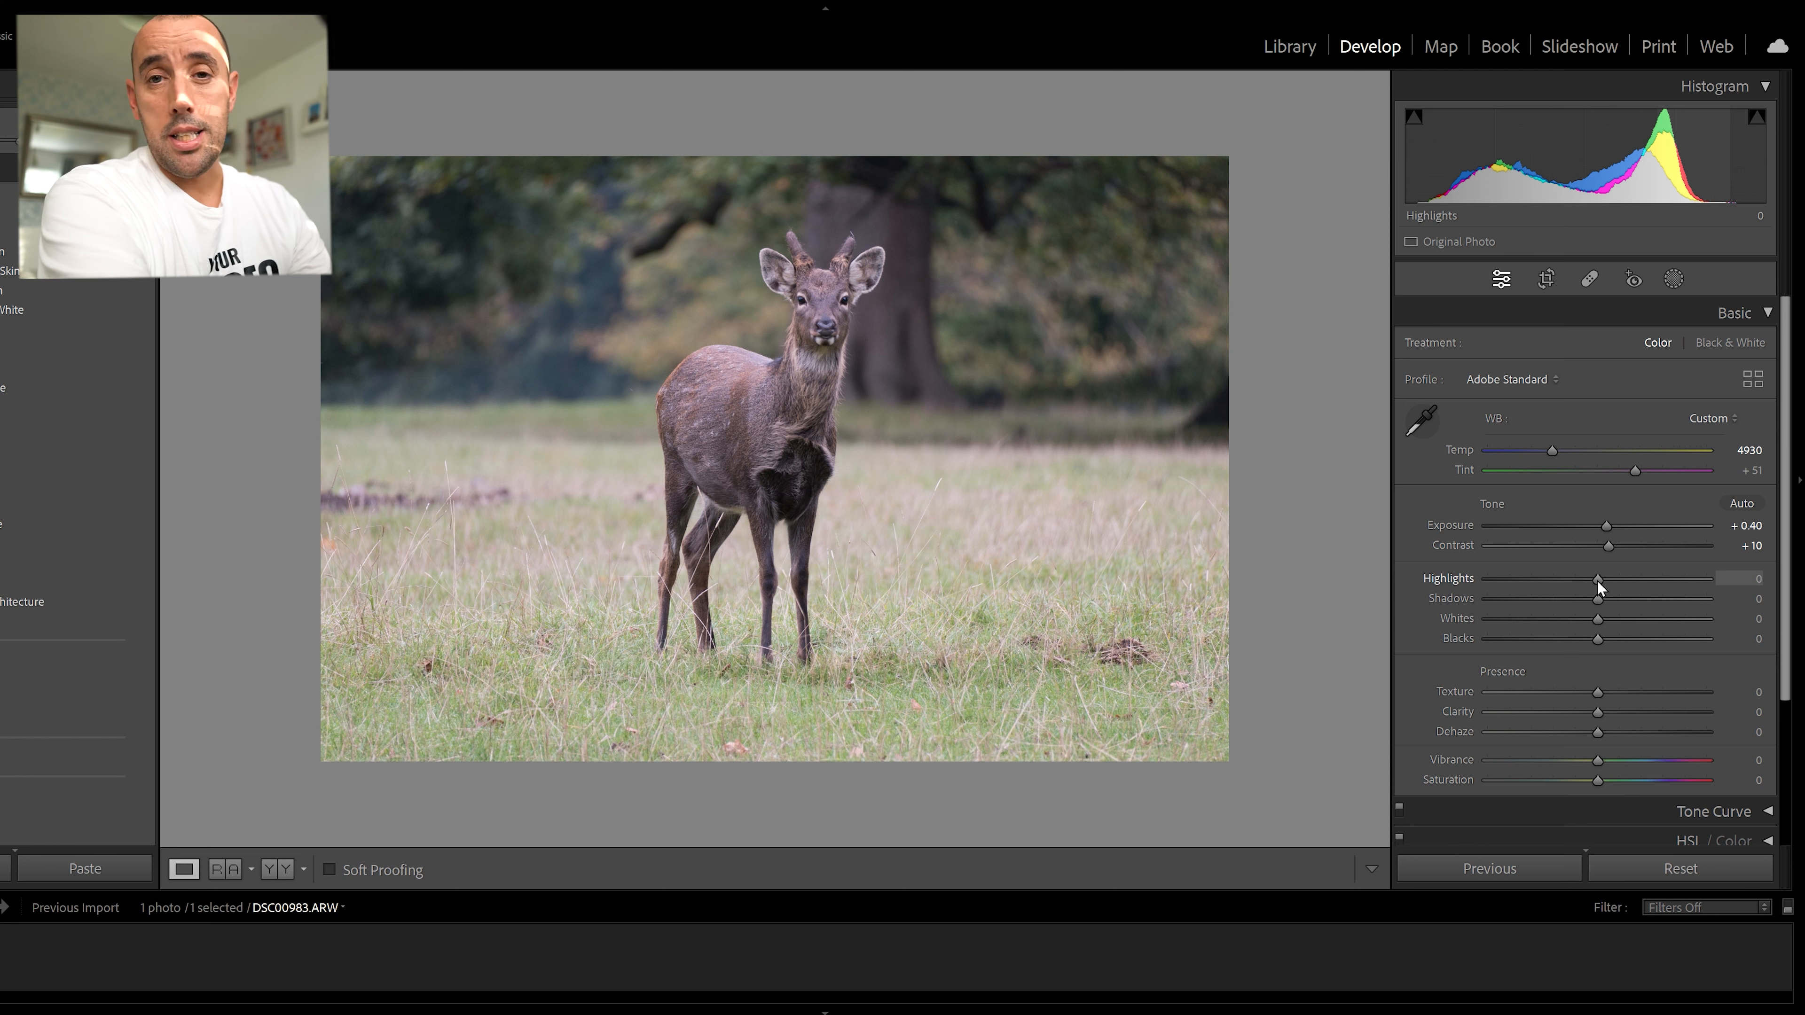
Try Highlights at −100 with Shadows at +100, and reset both to 0.
left_click_drag(1597, 582, 1287, 582)
left_click_drag(1598, 599, 1711, 600)
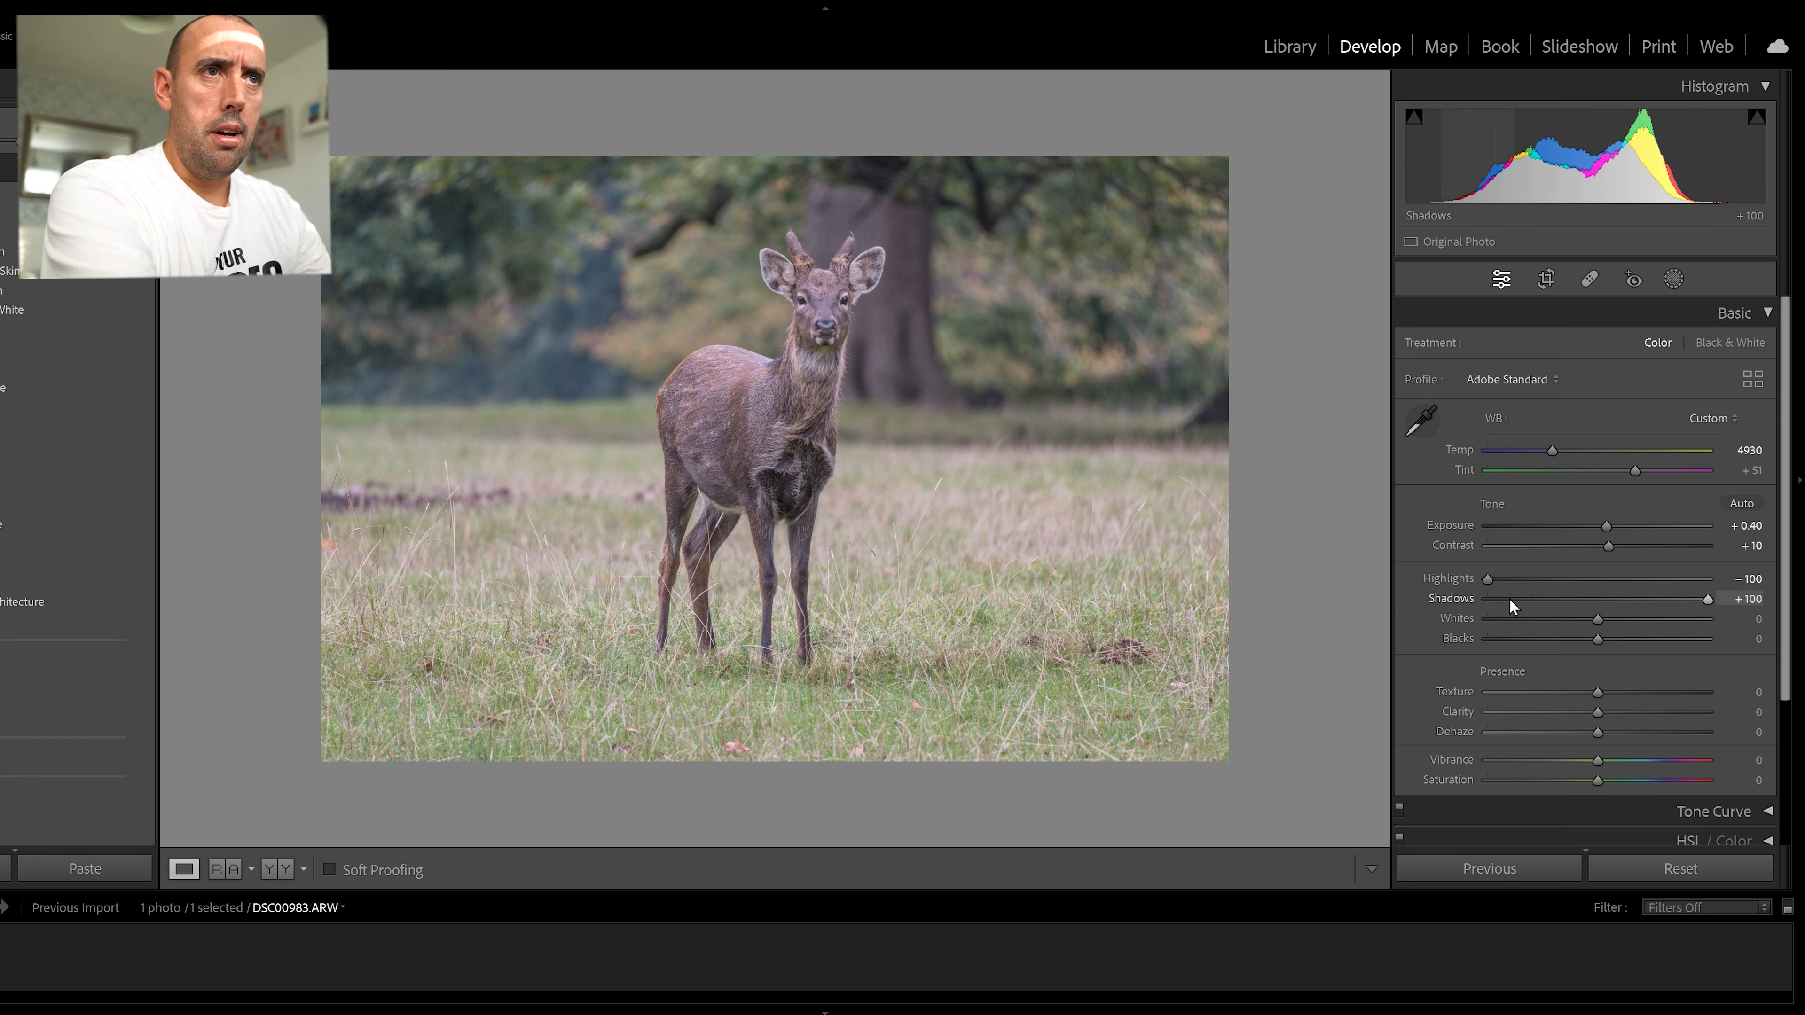
double_click(1487, 579)
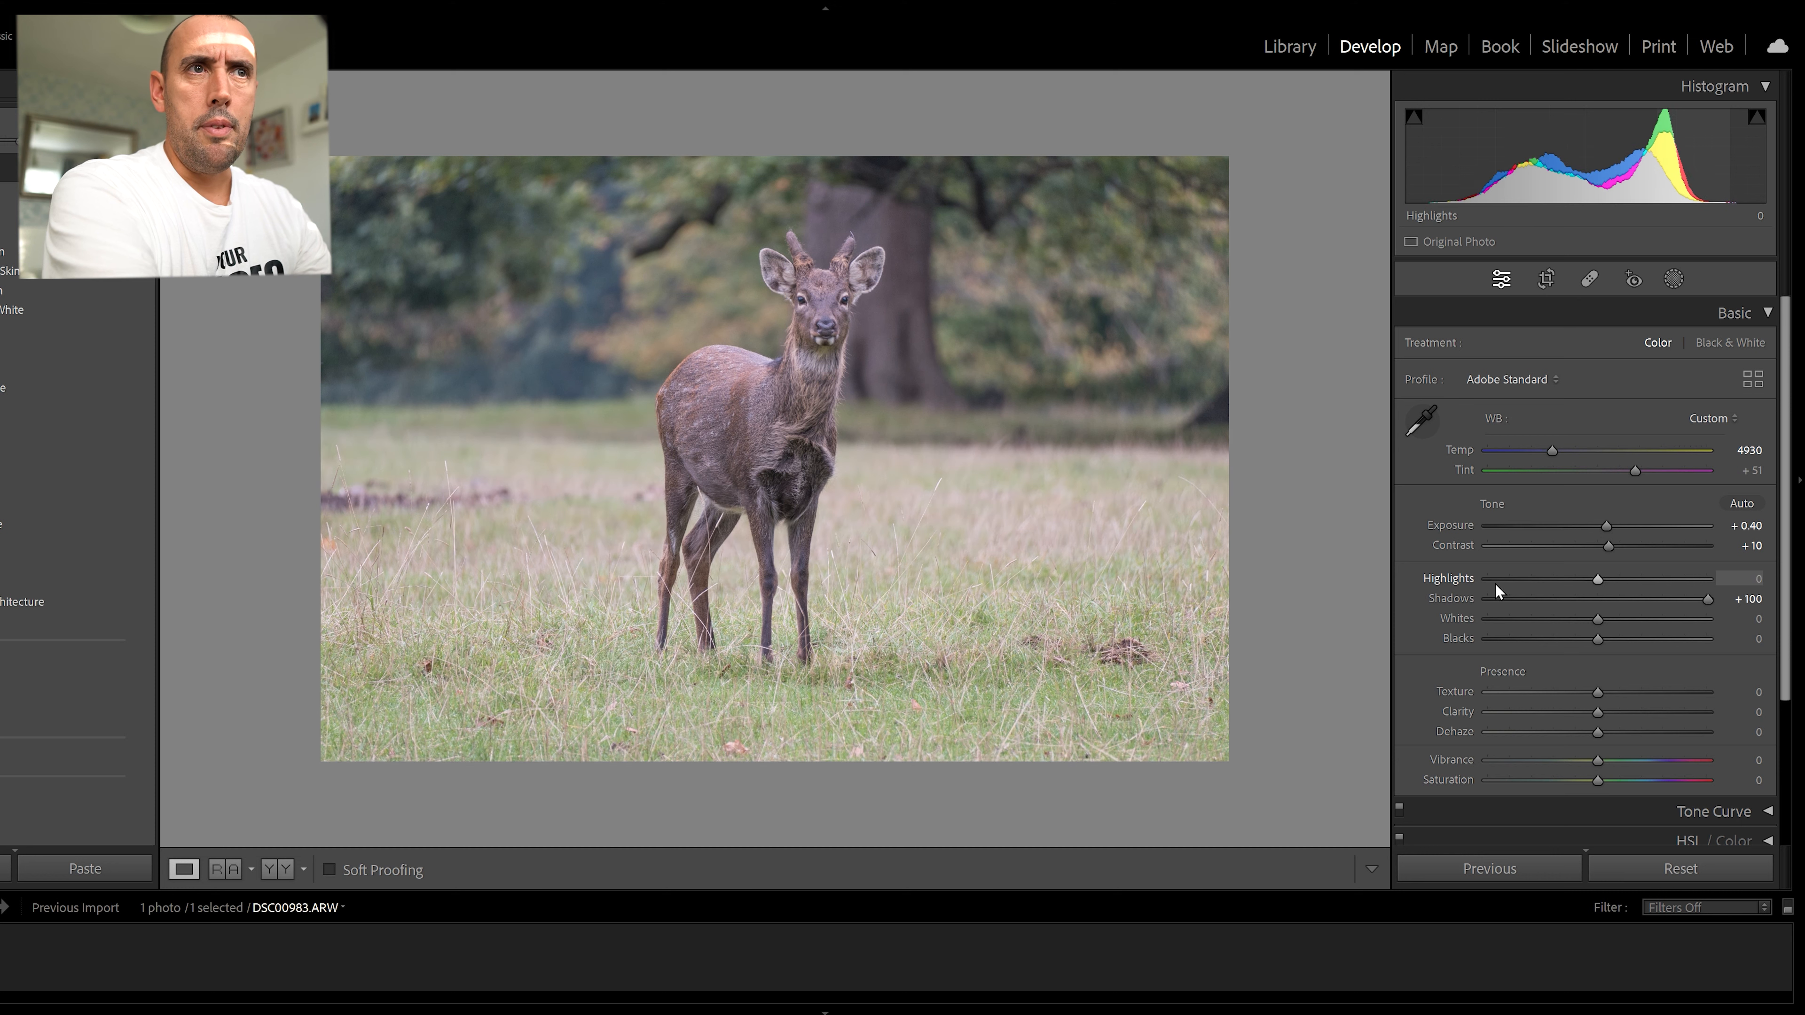
double_click(1708, 602)
Set the photo's Highlights to −93 and Shadows to +72, checking the fur detail on the deer's chest up close.
left_click_drag(1598, 580, 1492, 580)
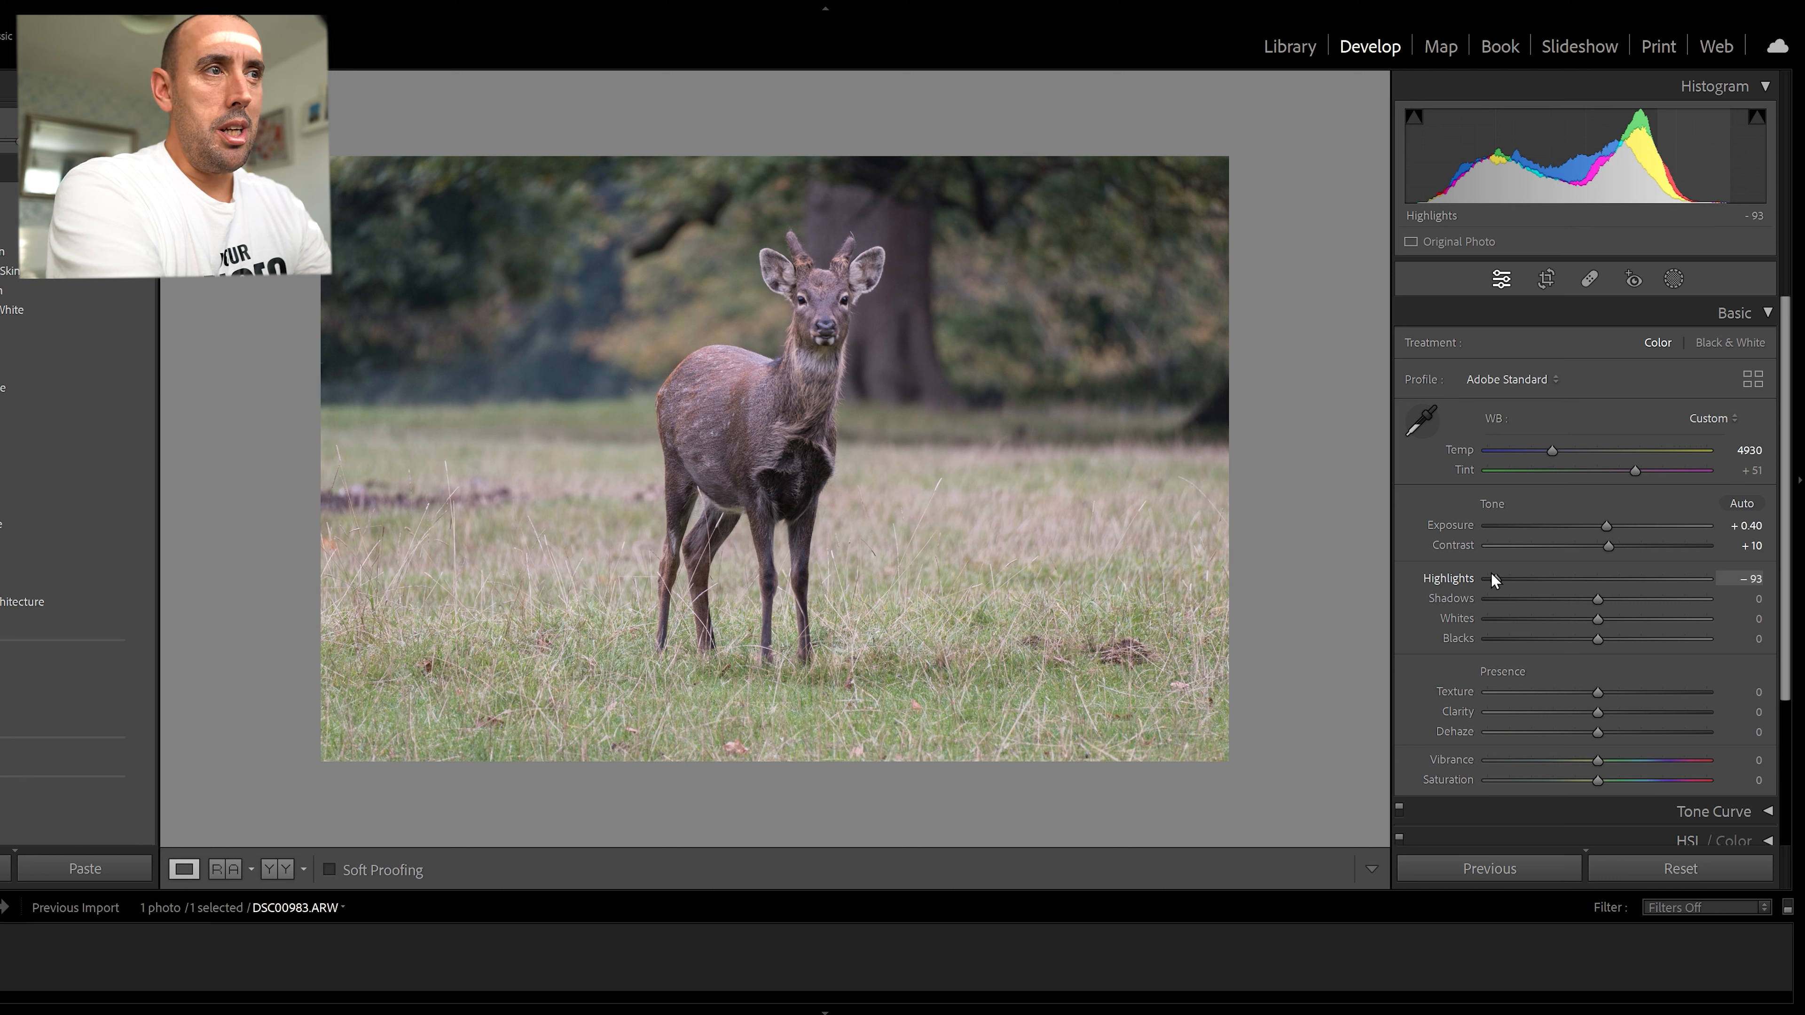
left_click_drag(1598, 599, 1630, 605)
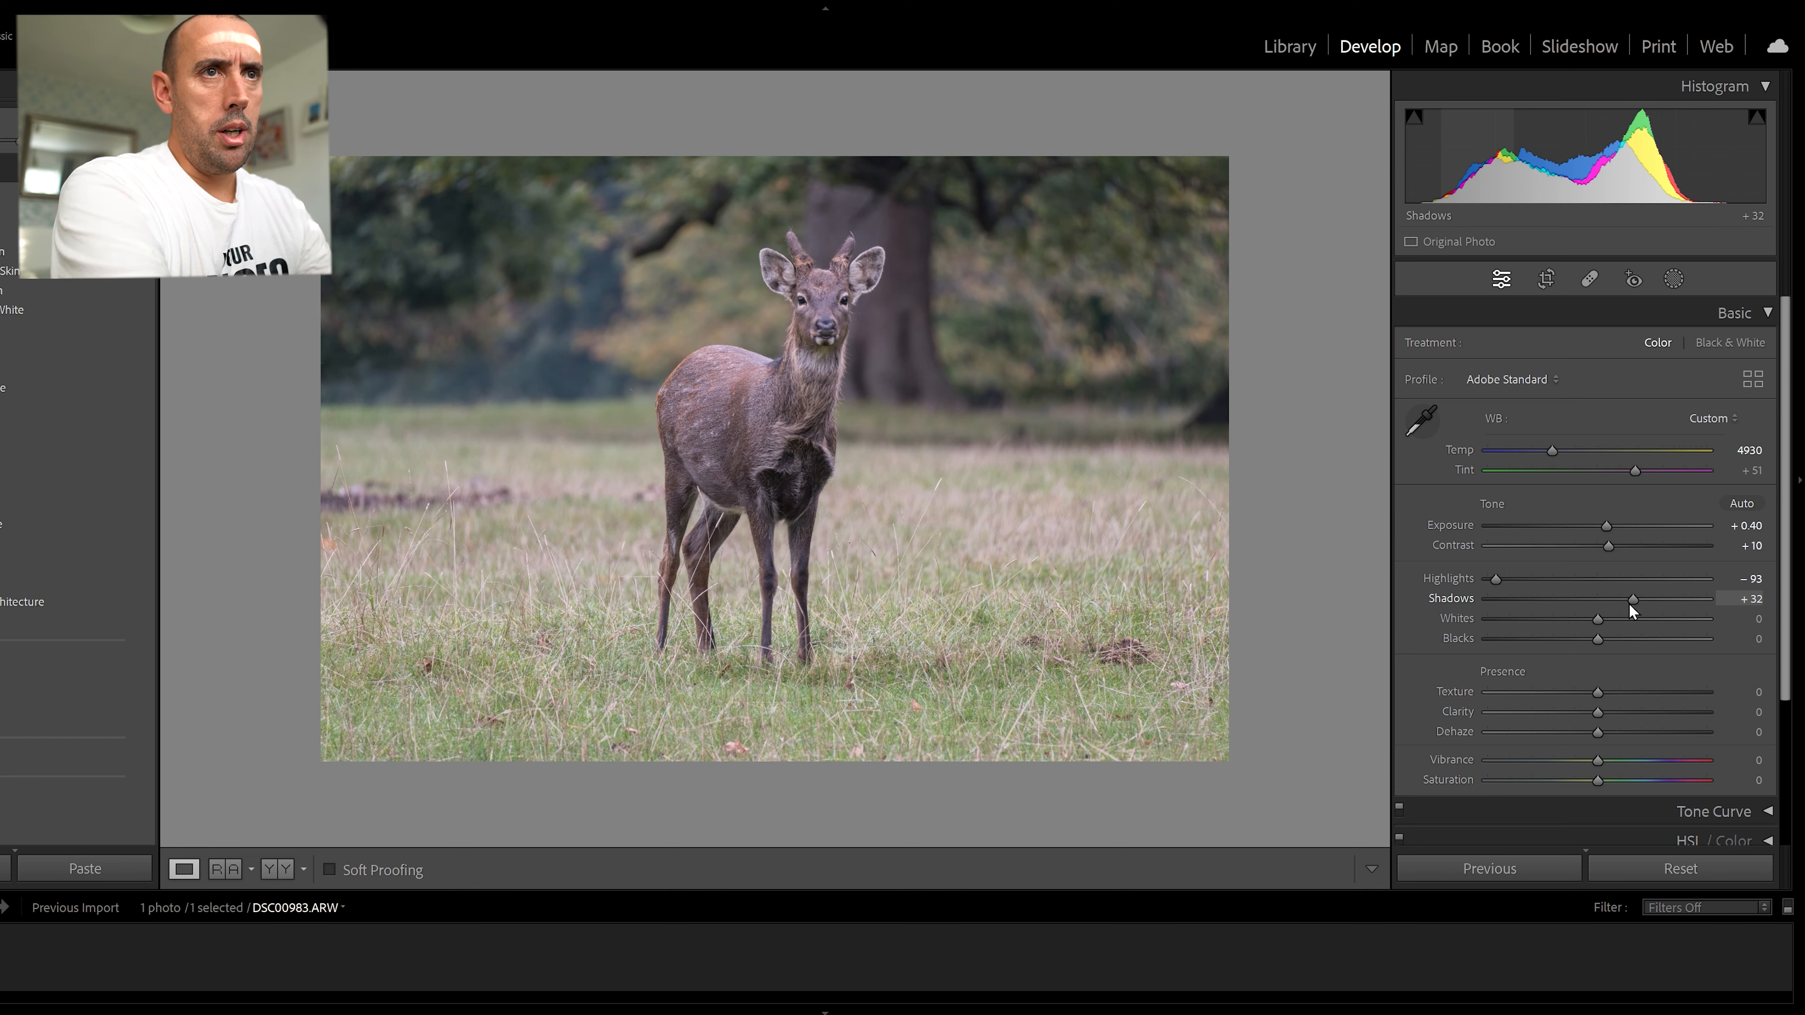
left_click(1075, 538)
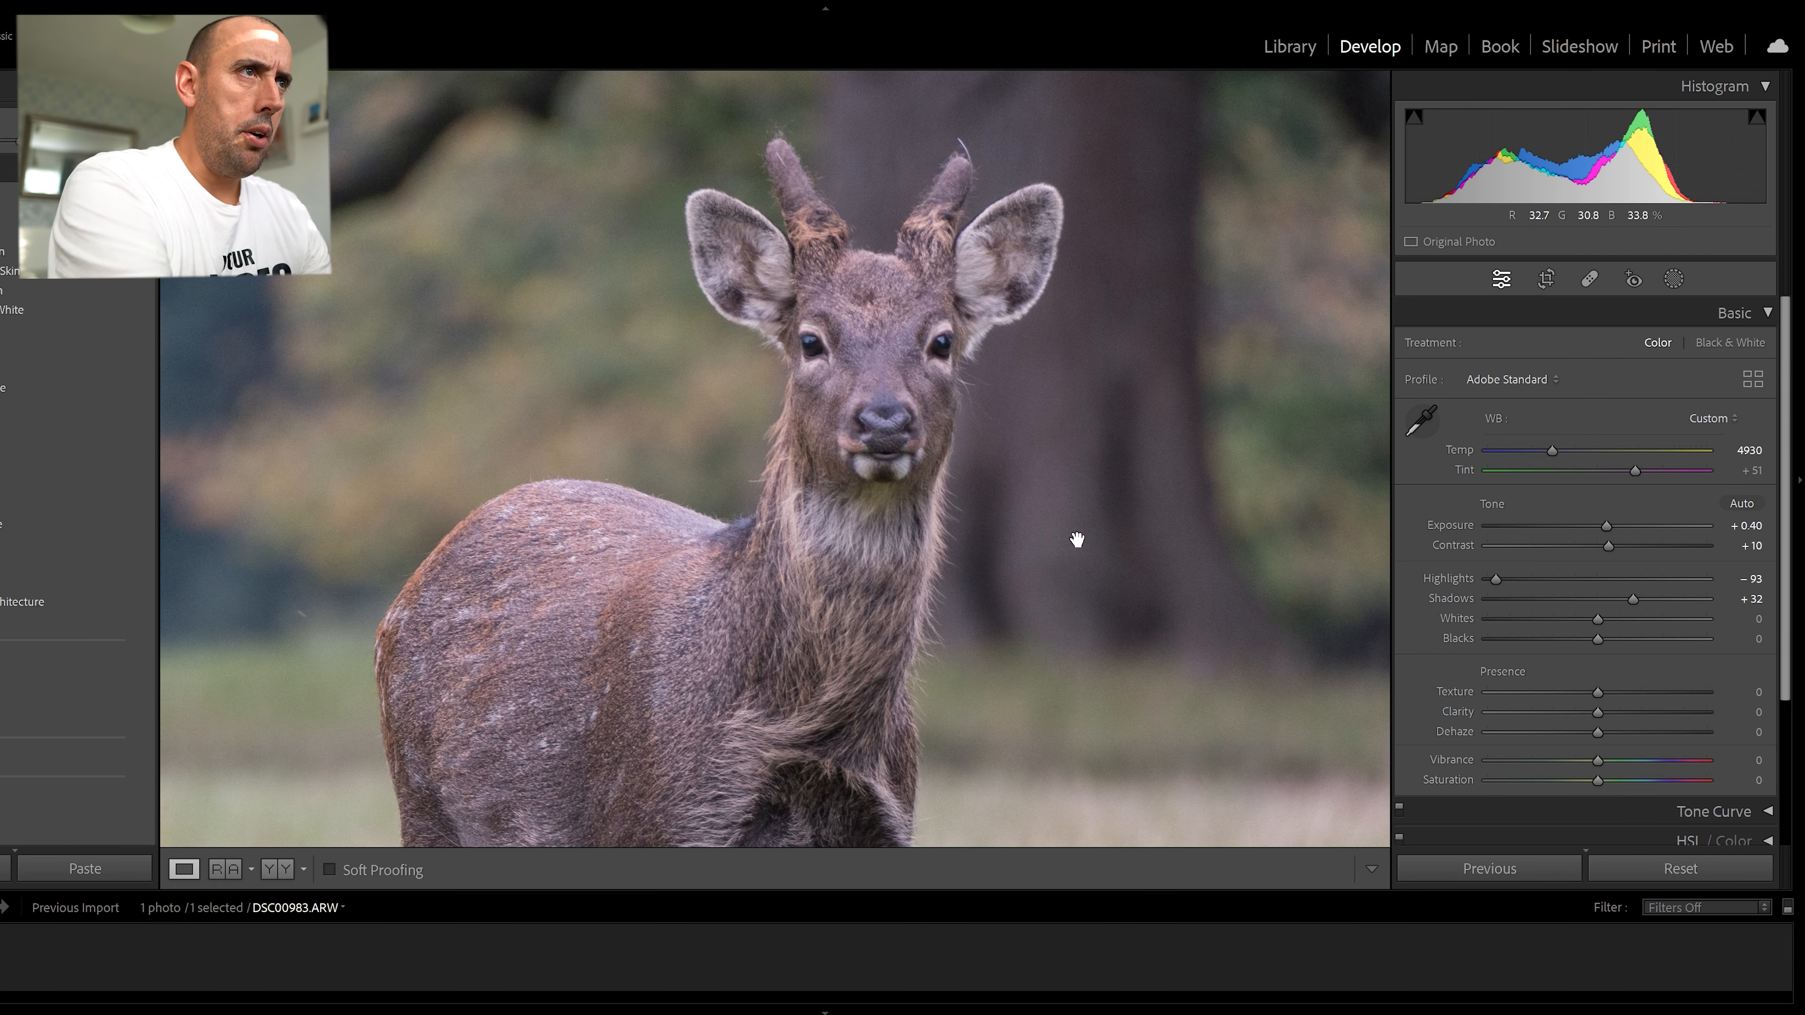
left_click_drag(1077, 541, 1024, 327)
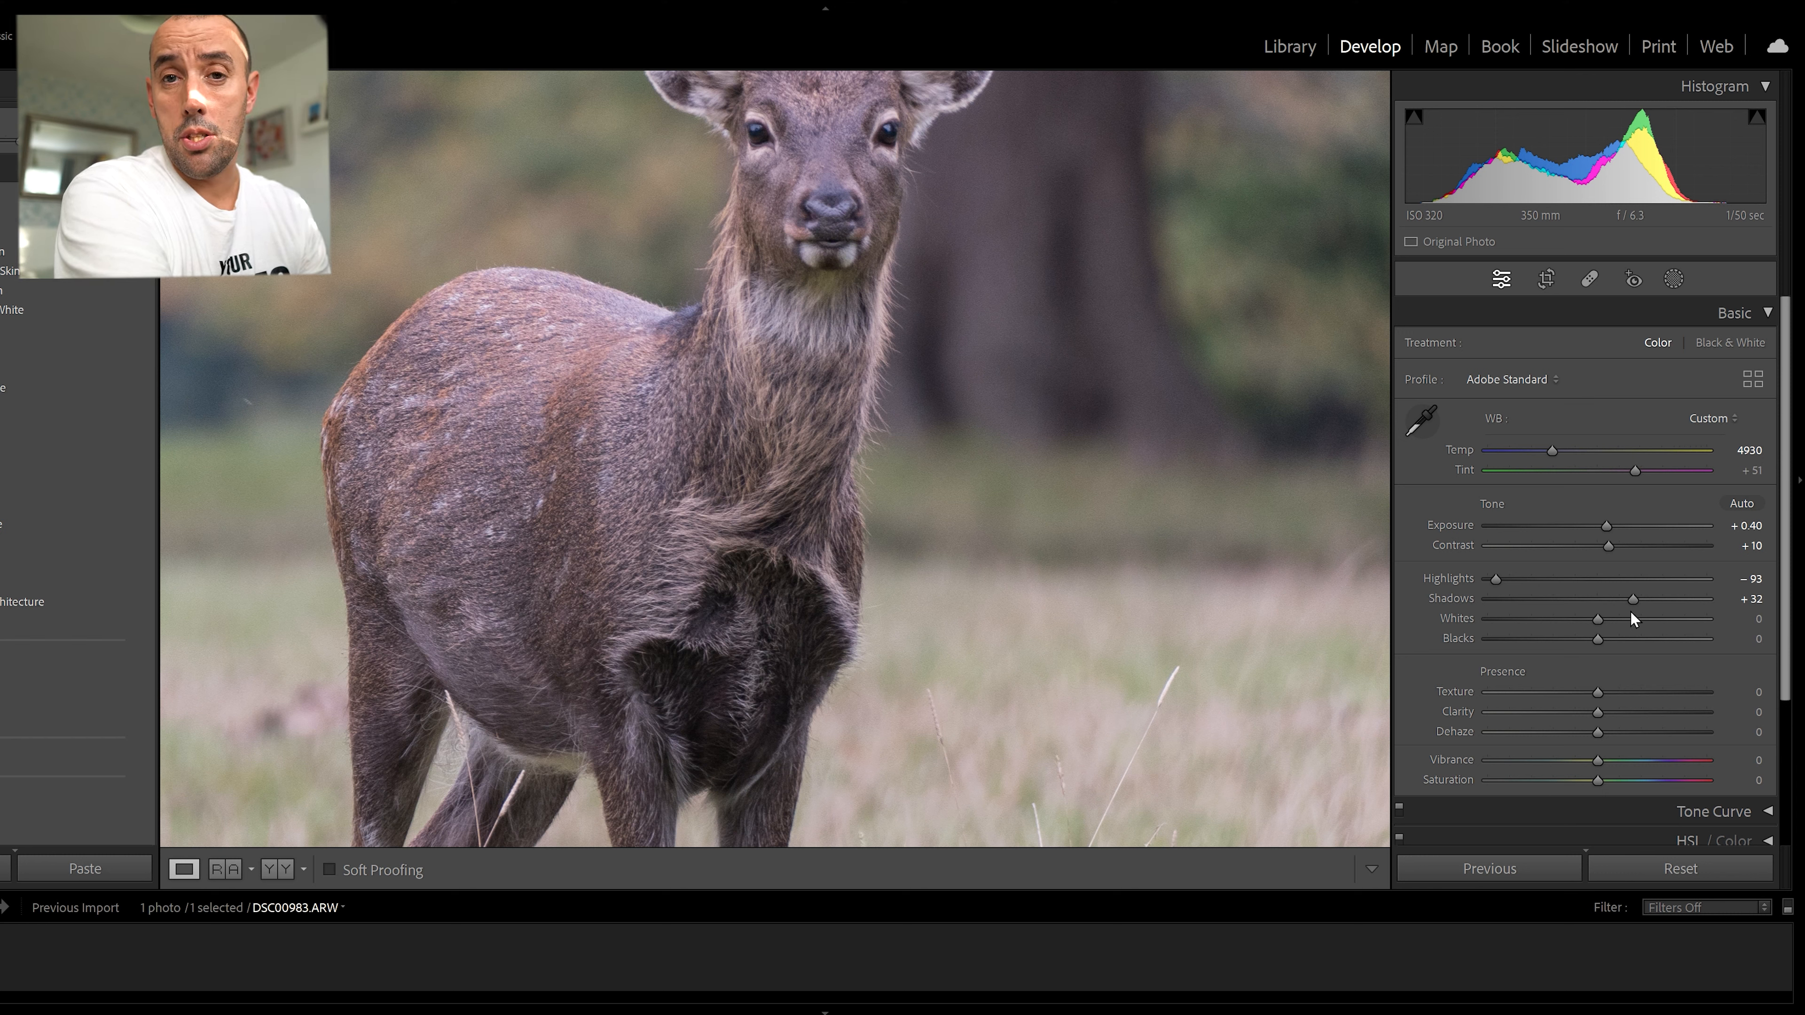
left_click_drag(1632, 598, 1663, 598)
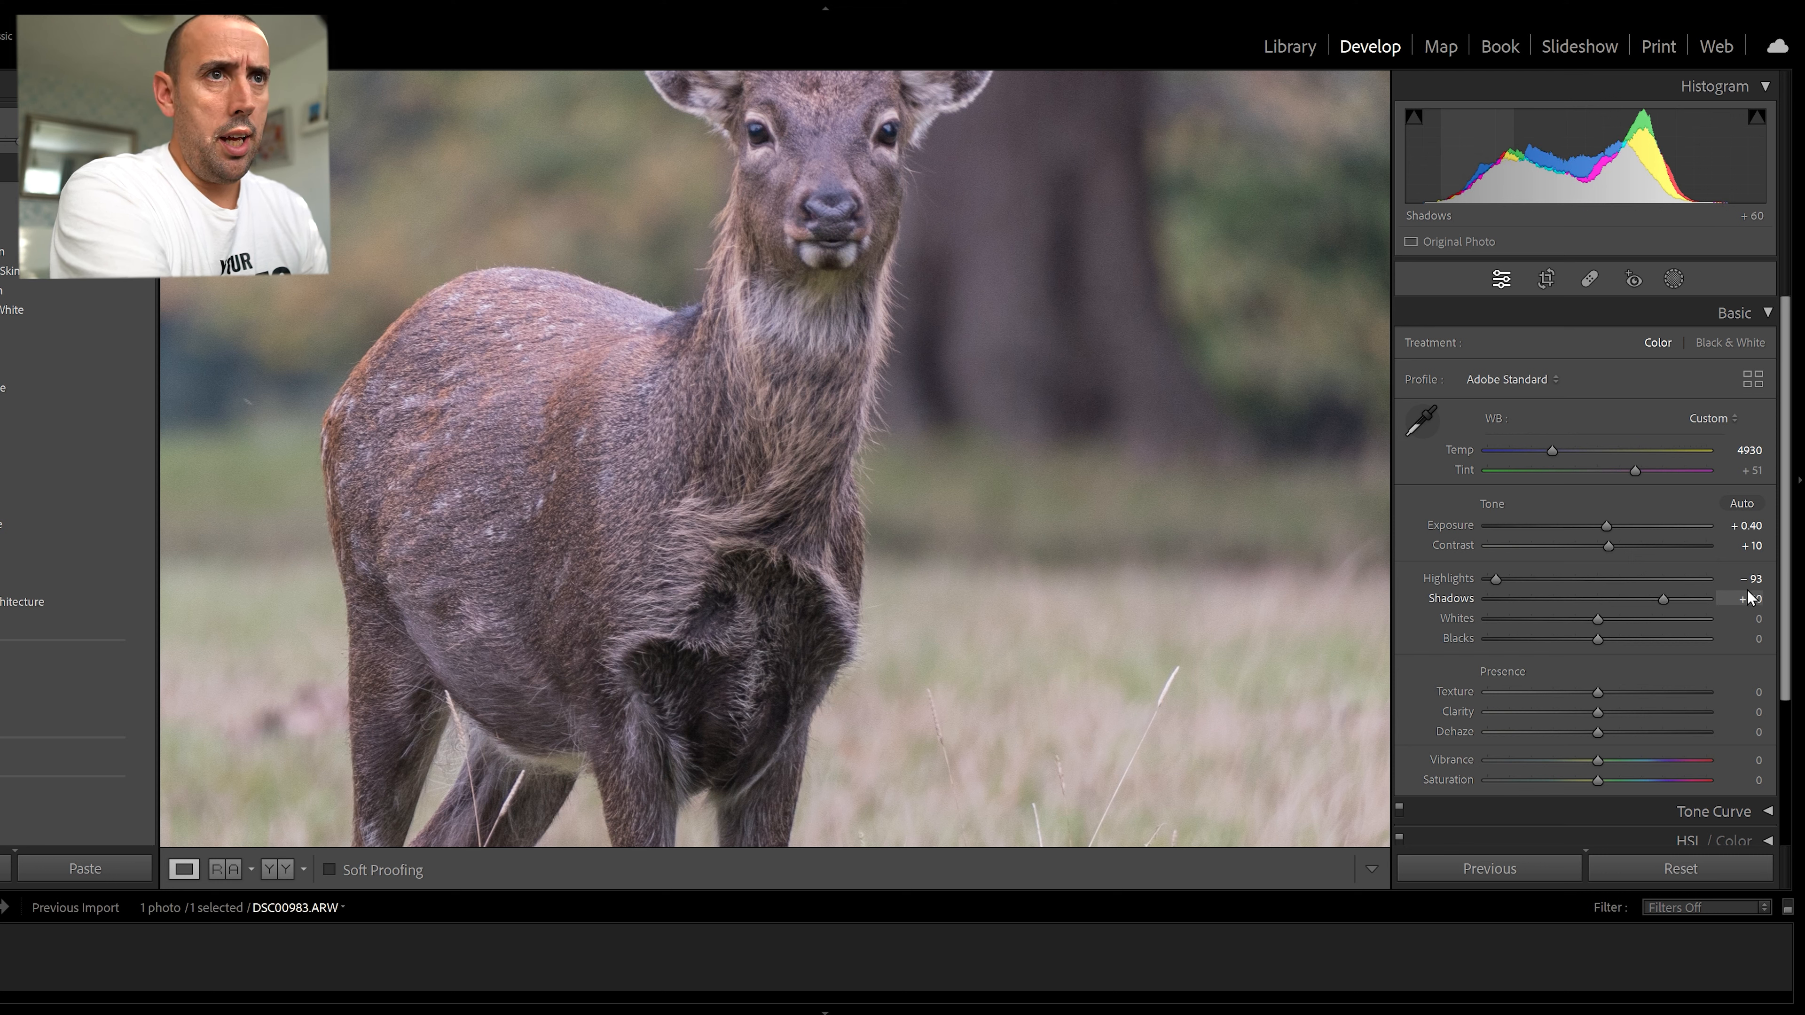
left_click_drag(1665, 599, 1676, 597)
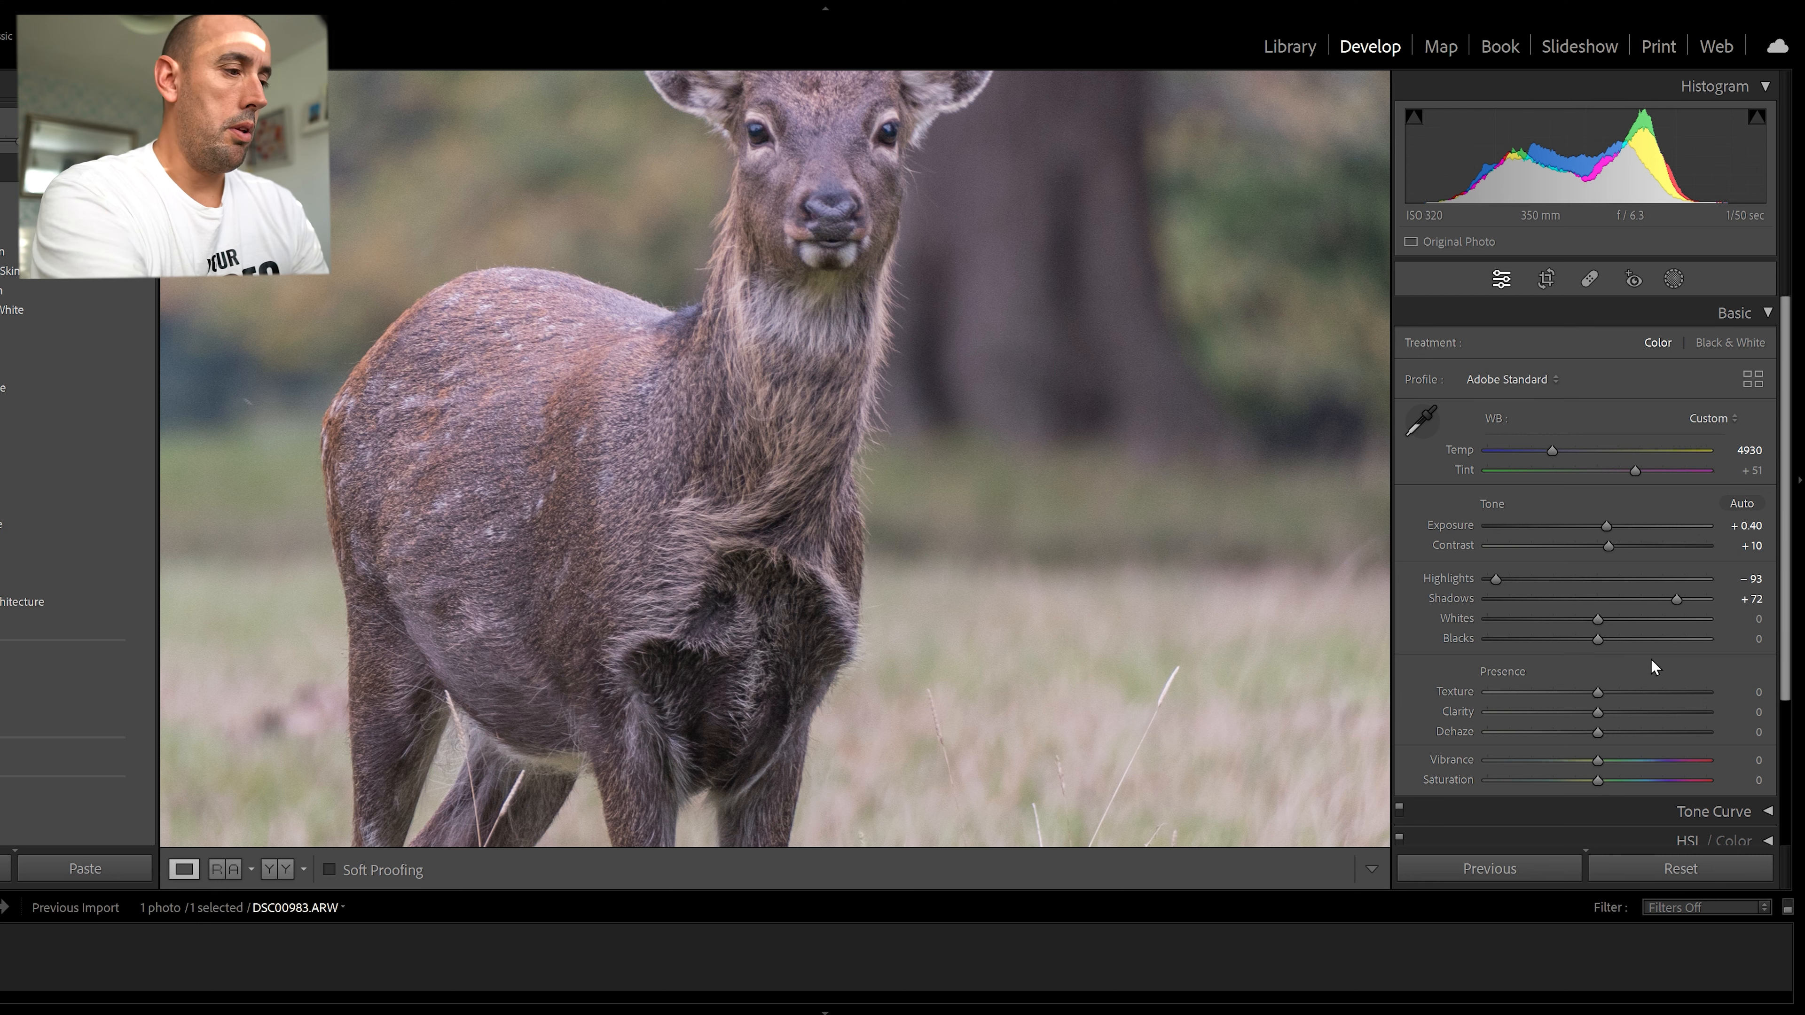
Set the photo's Whites to +26, using the clipping preview on the whole image to avoid blown-out spots.
key("z")
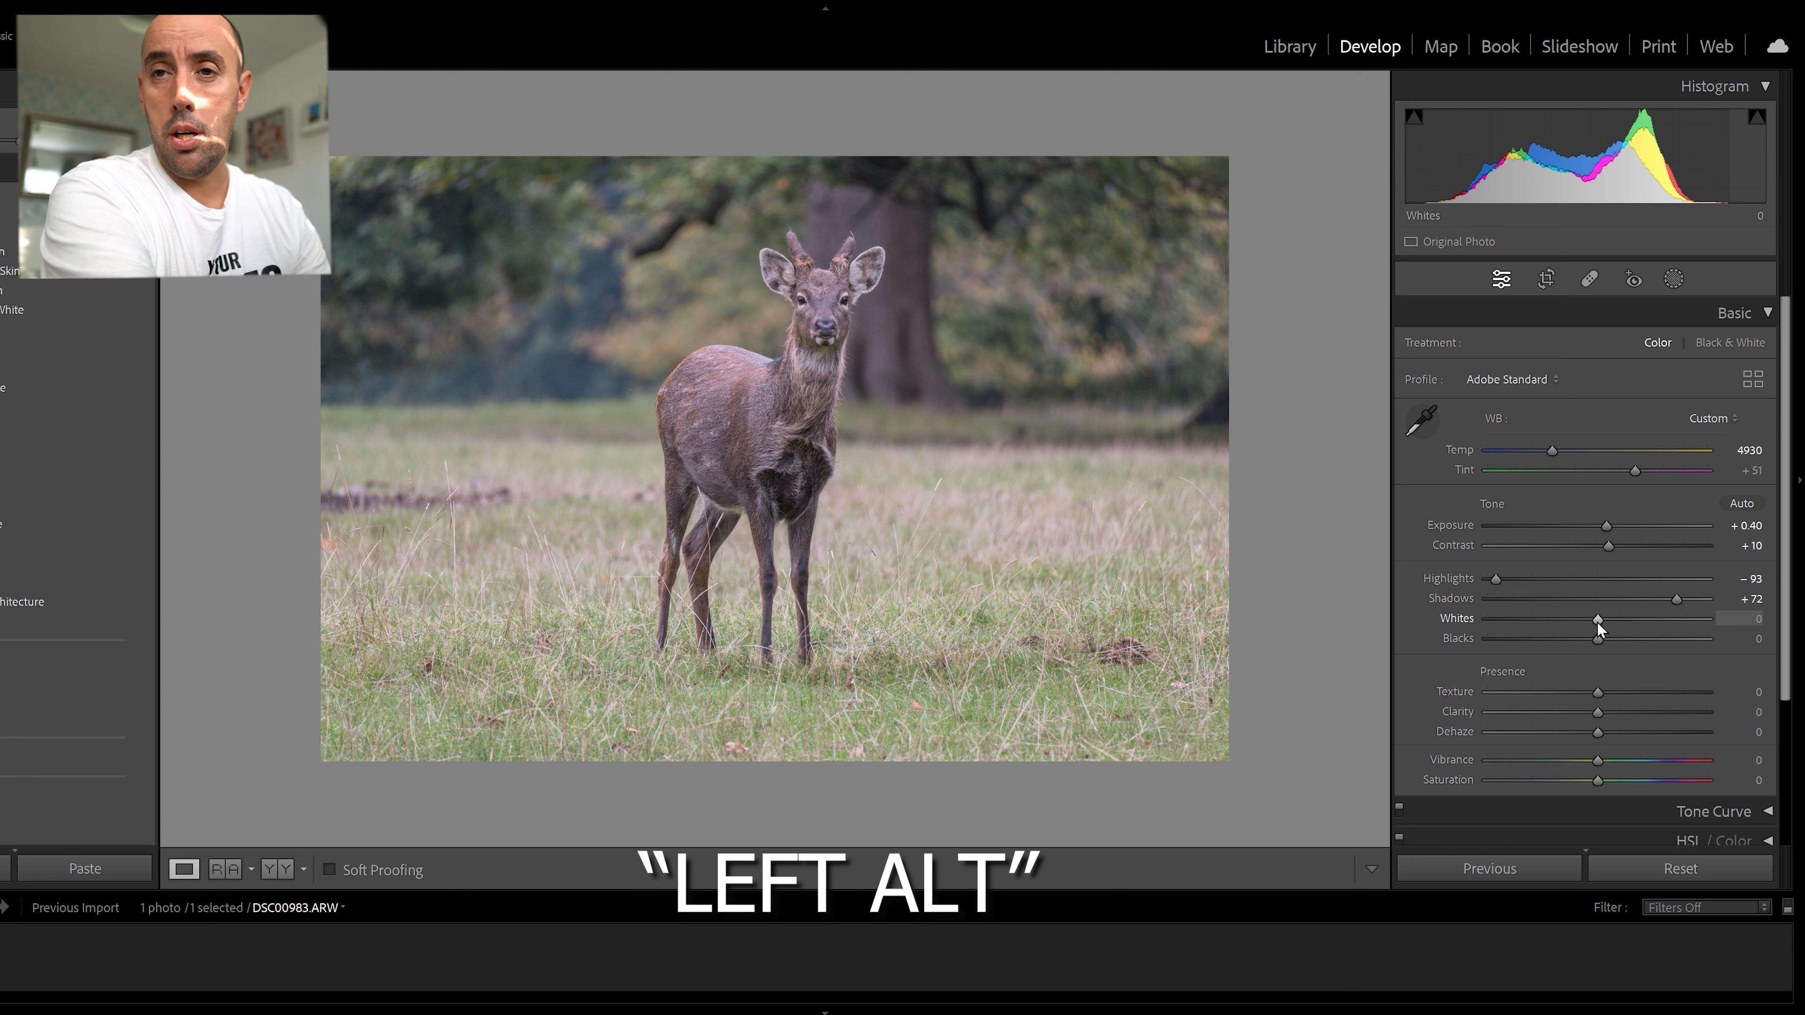
key("alt")
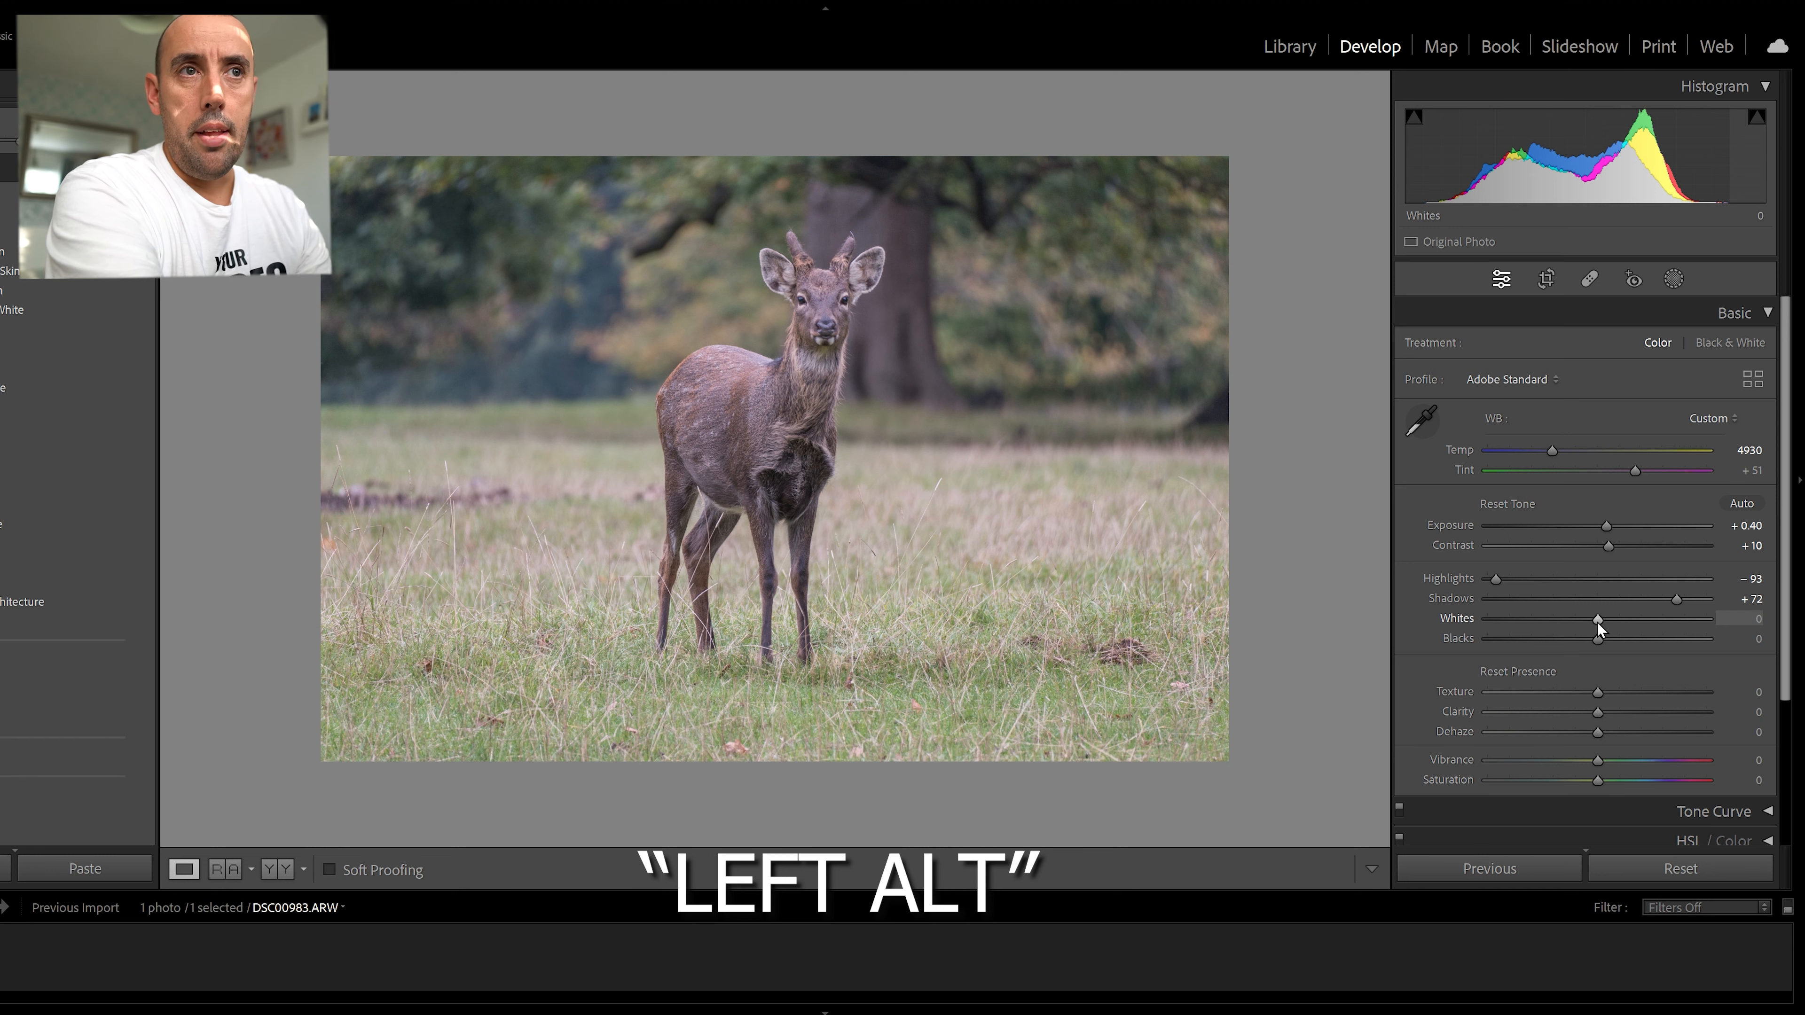
left_click_drag(1598, 623, 1644, 621)
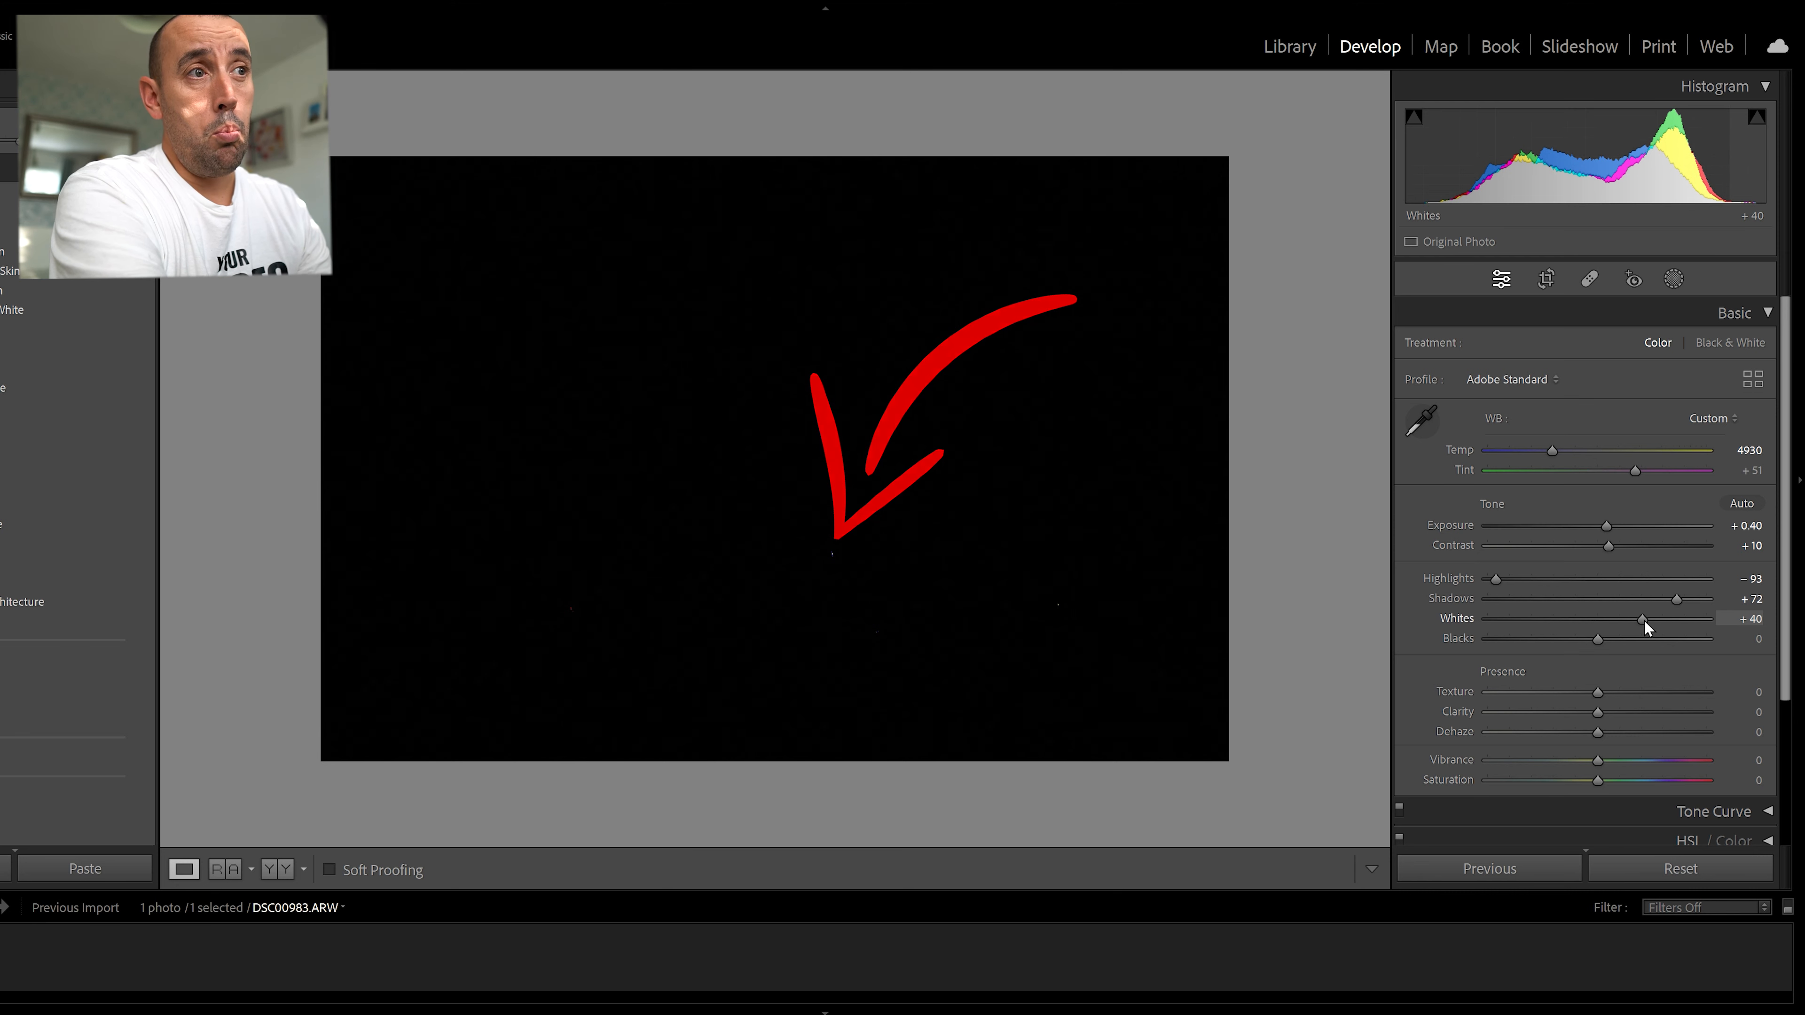
left_click_drag(1644, 621, 1628, 618)
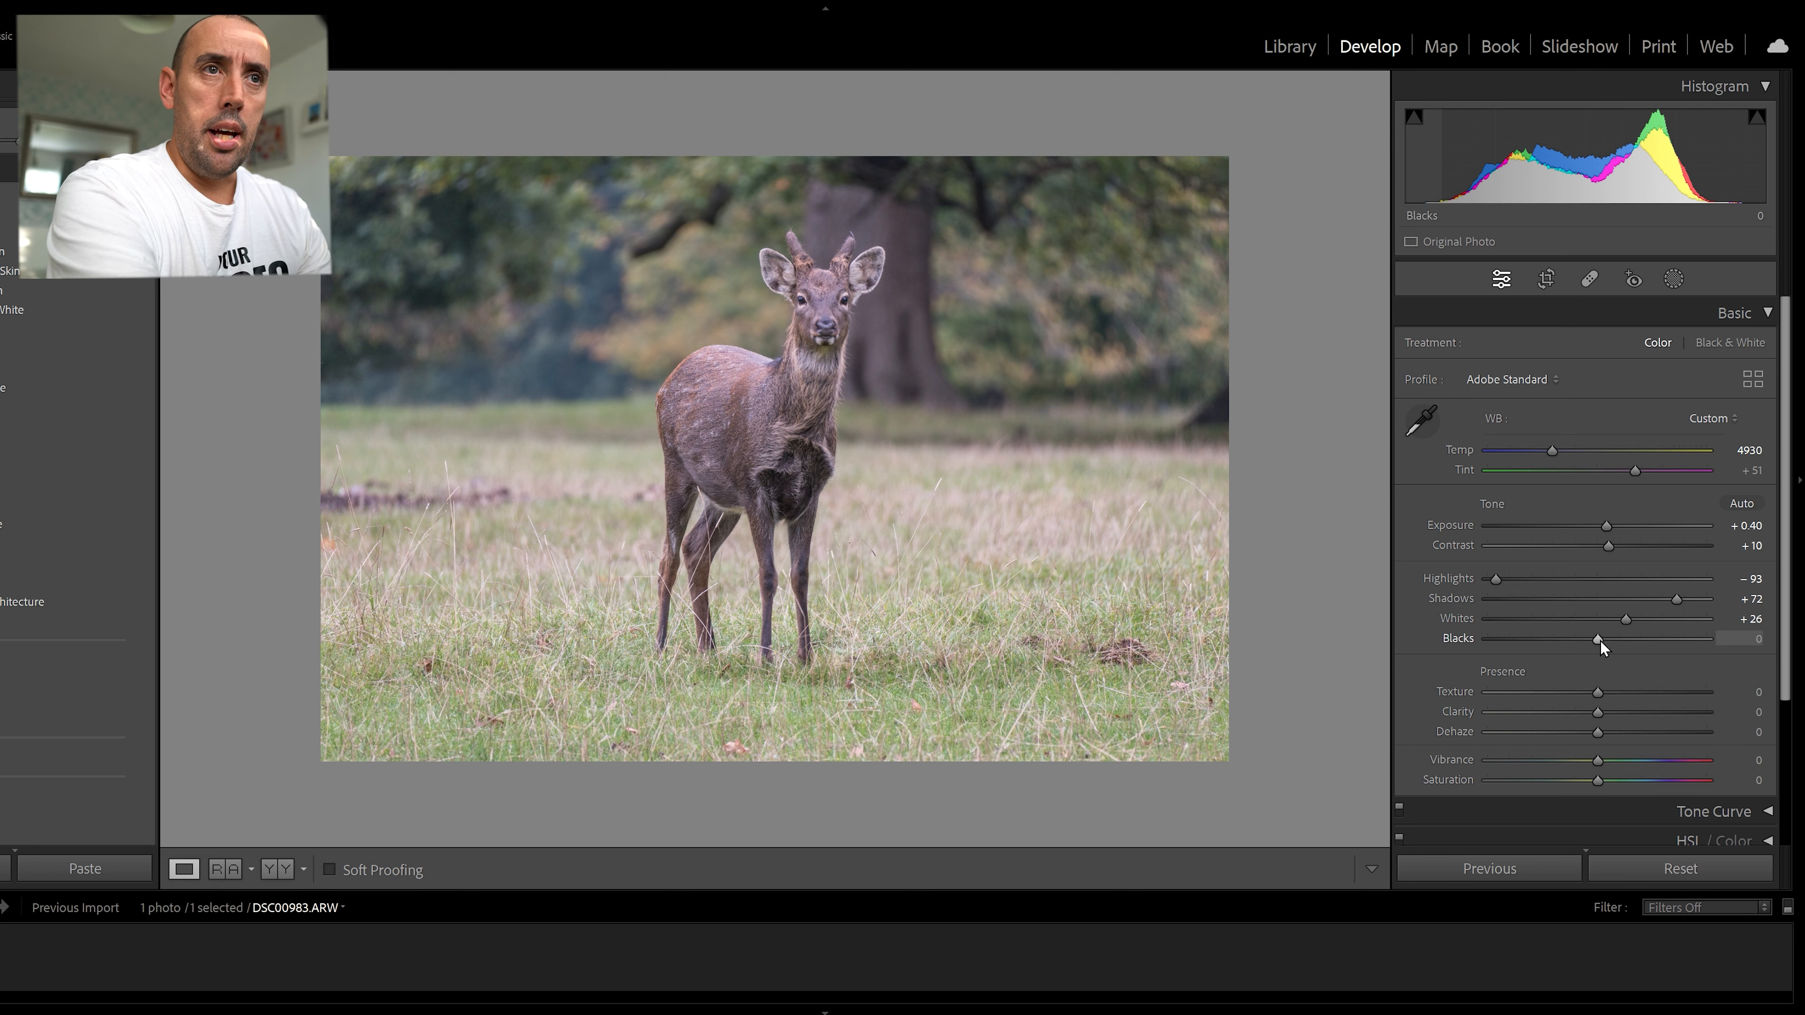
Set the photo's Blacks to −46, using the clipping preview to judge how much shadow detail is lost.
key("alt")
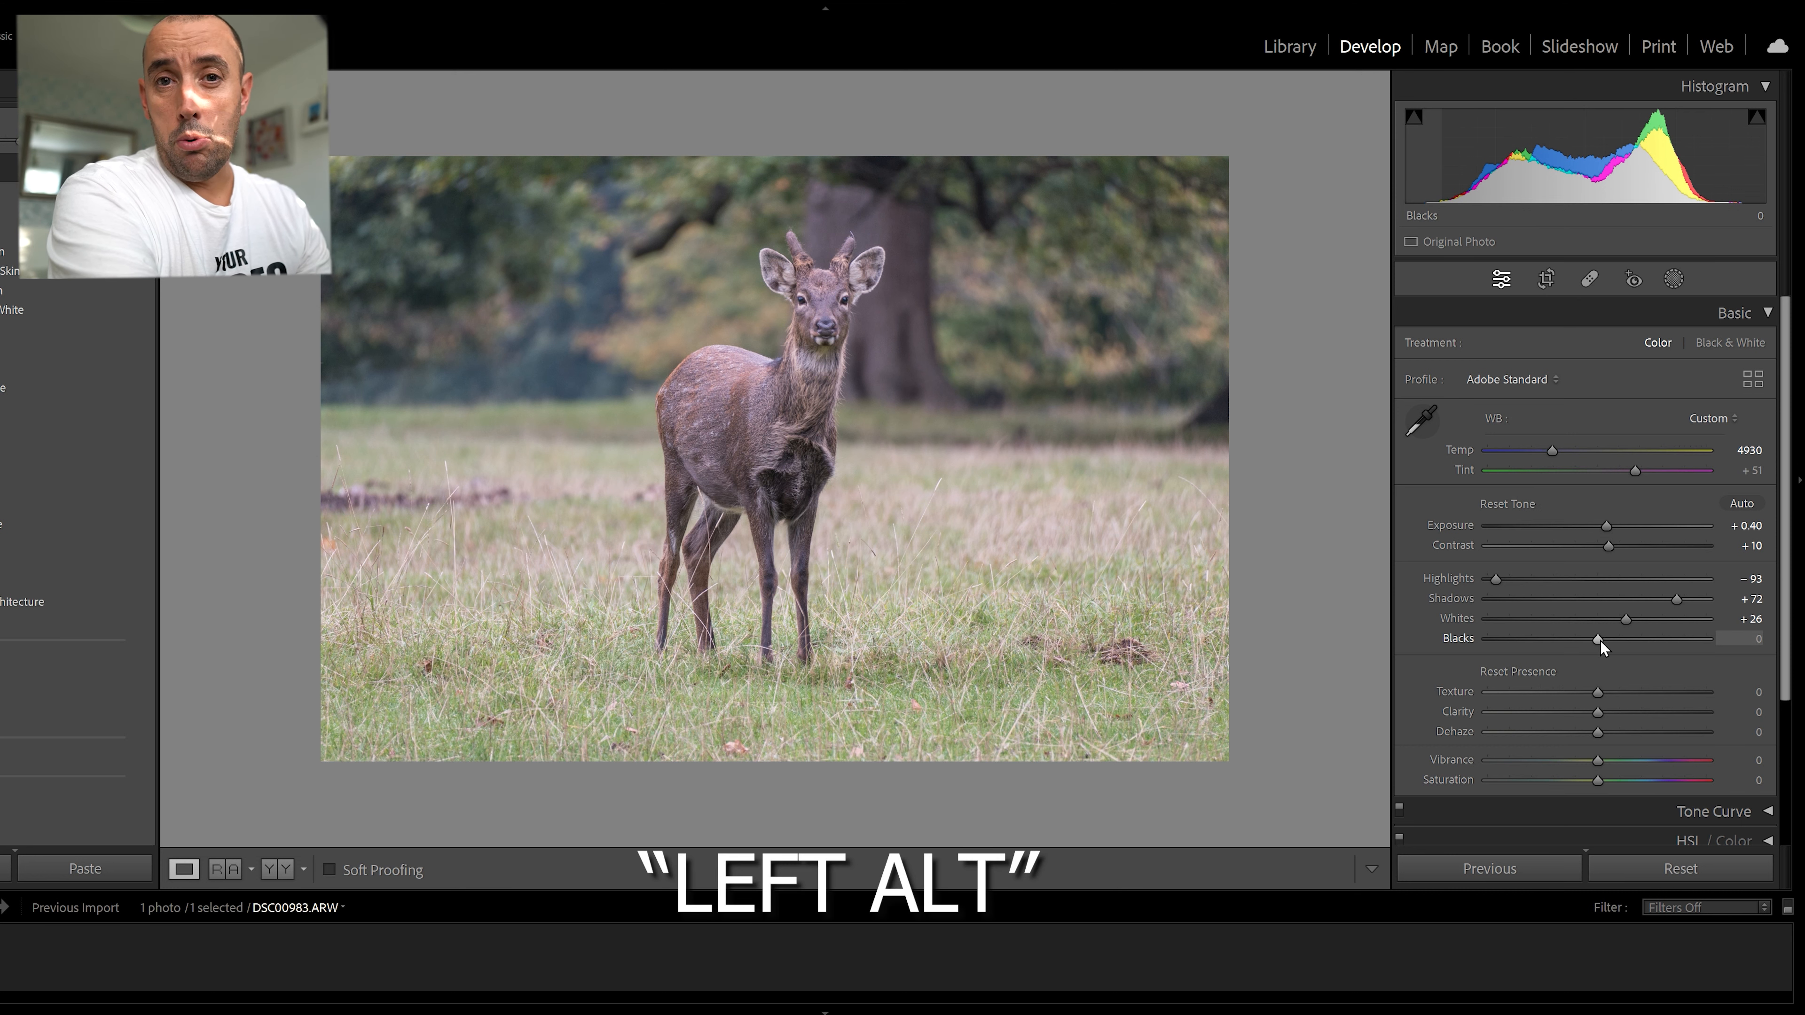
left_click_drag(1600, 641, 1426, 654)
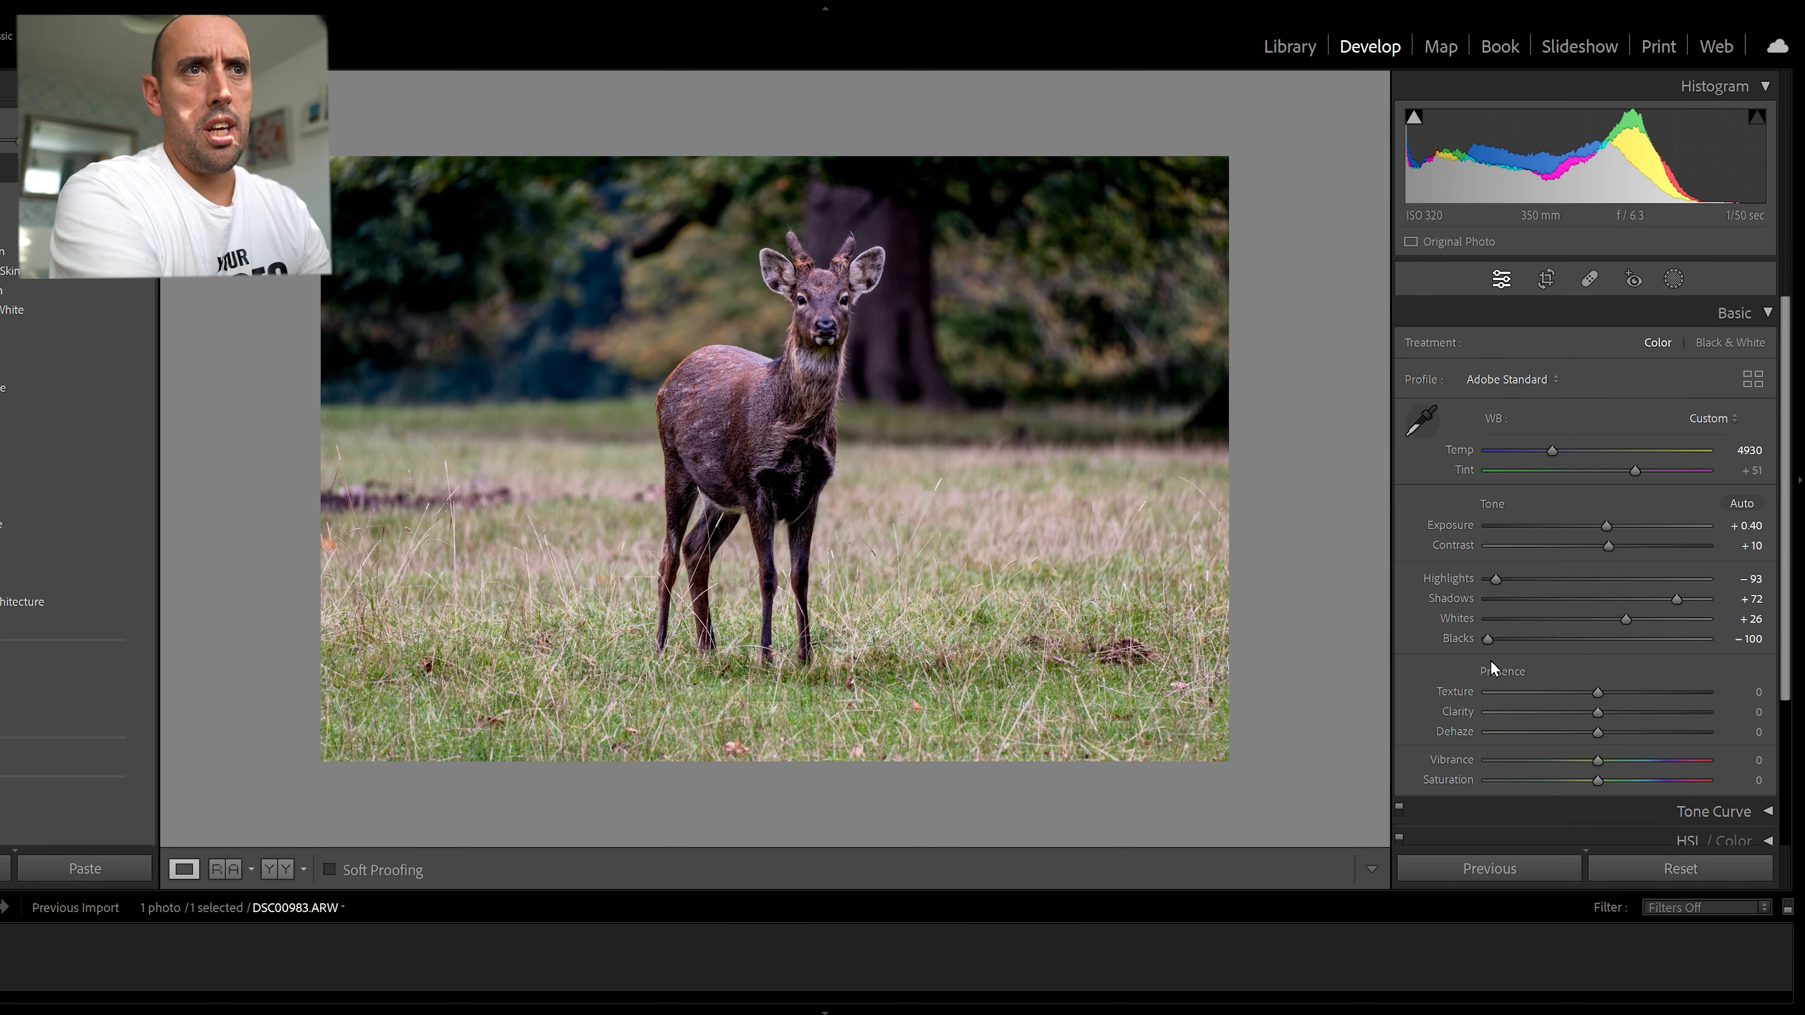
left_click_drag(1485, 638, 1537, 659)
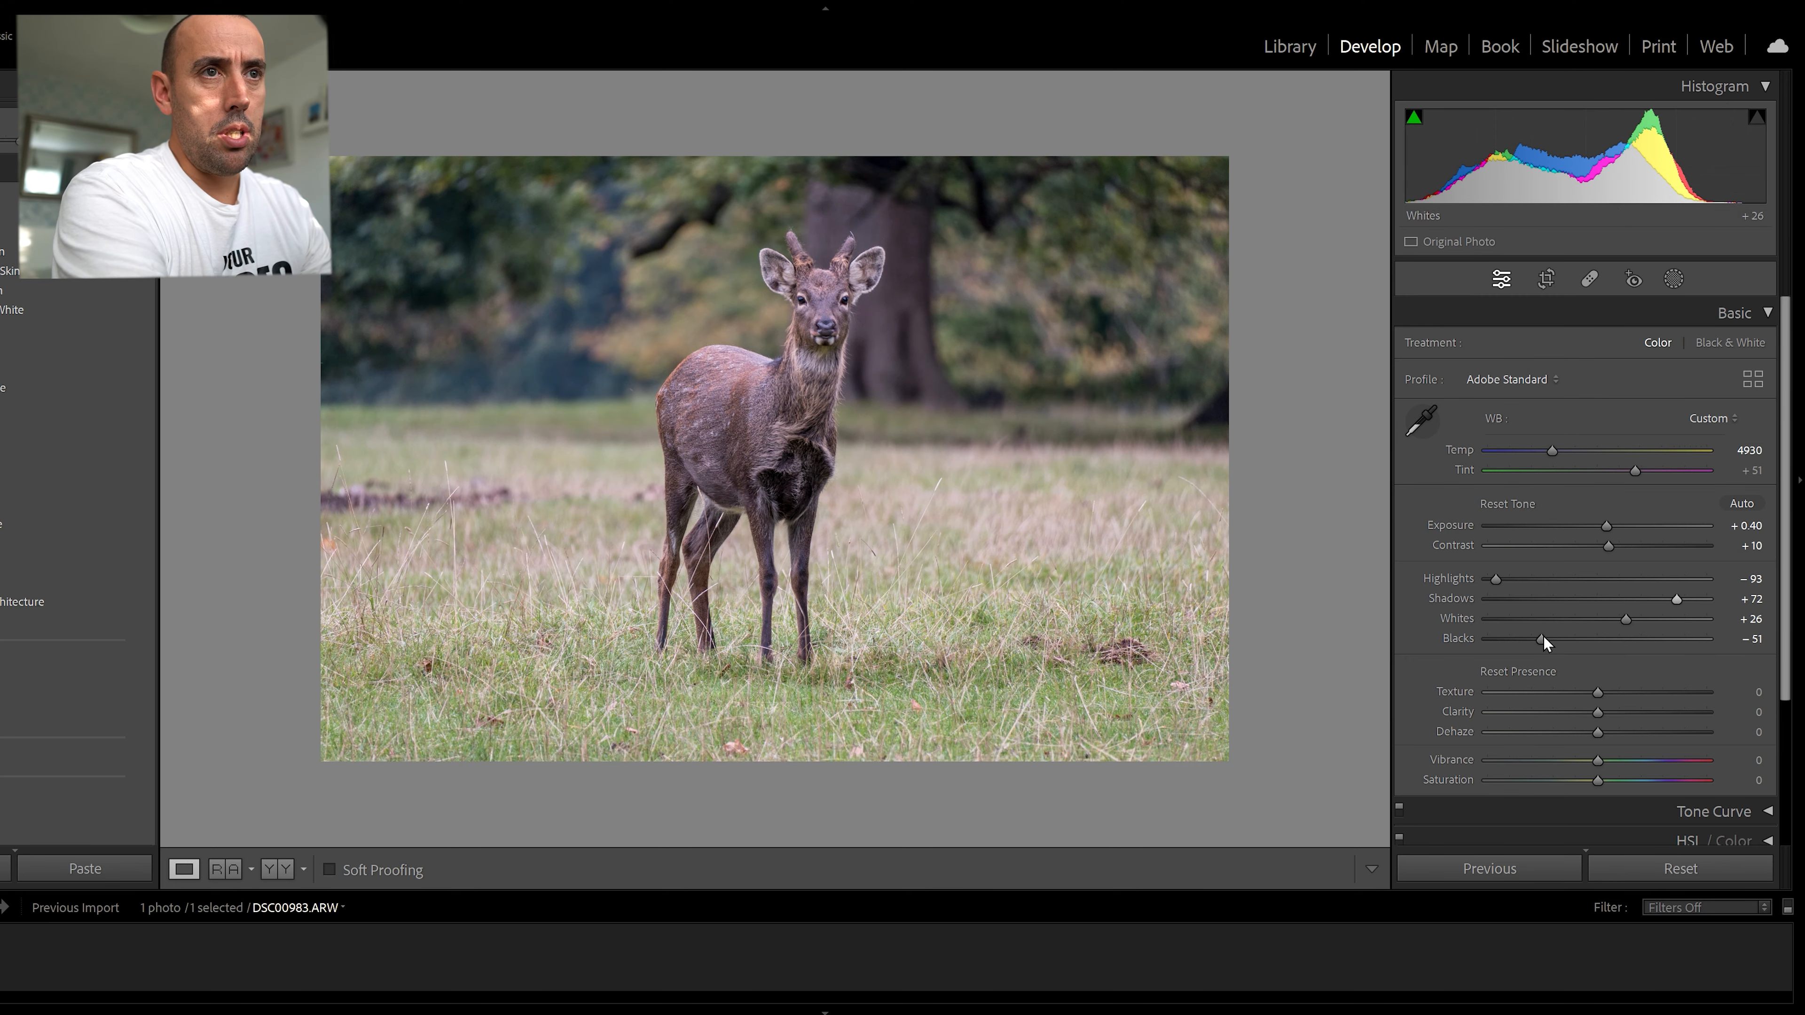
left_click_drag(1543, 636, 1548, 643)
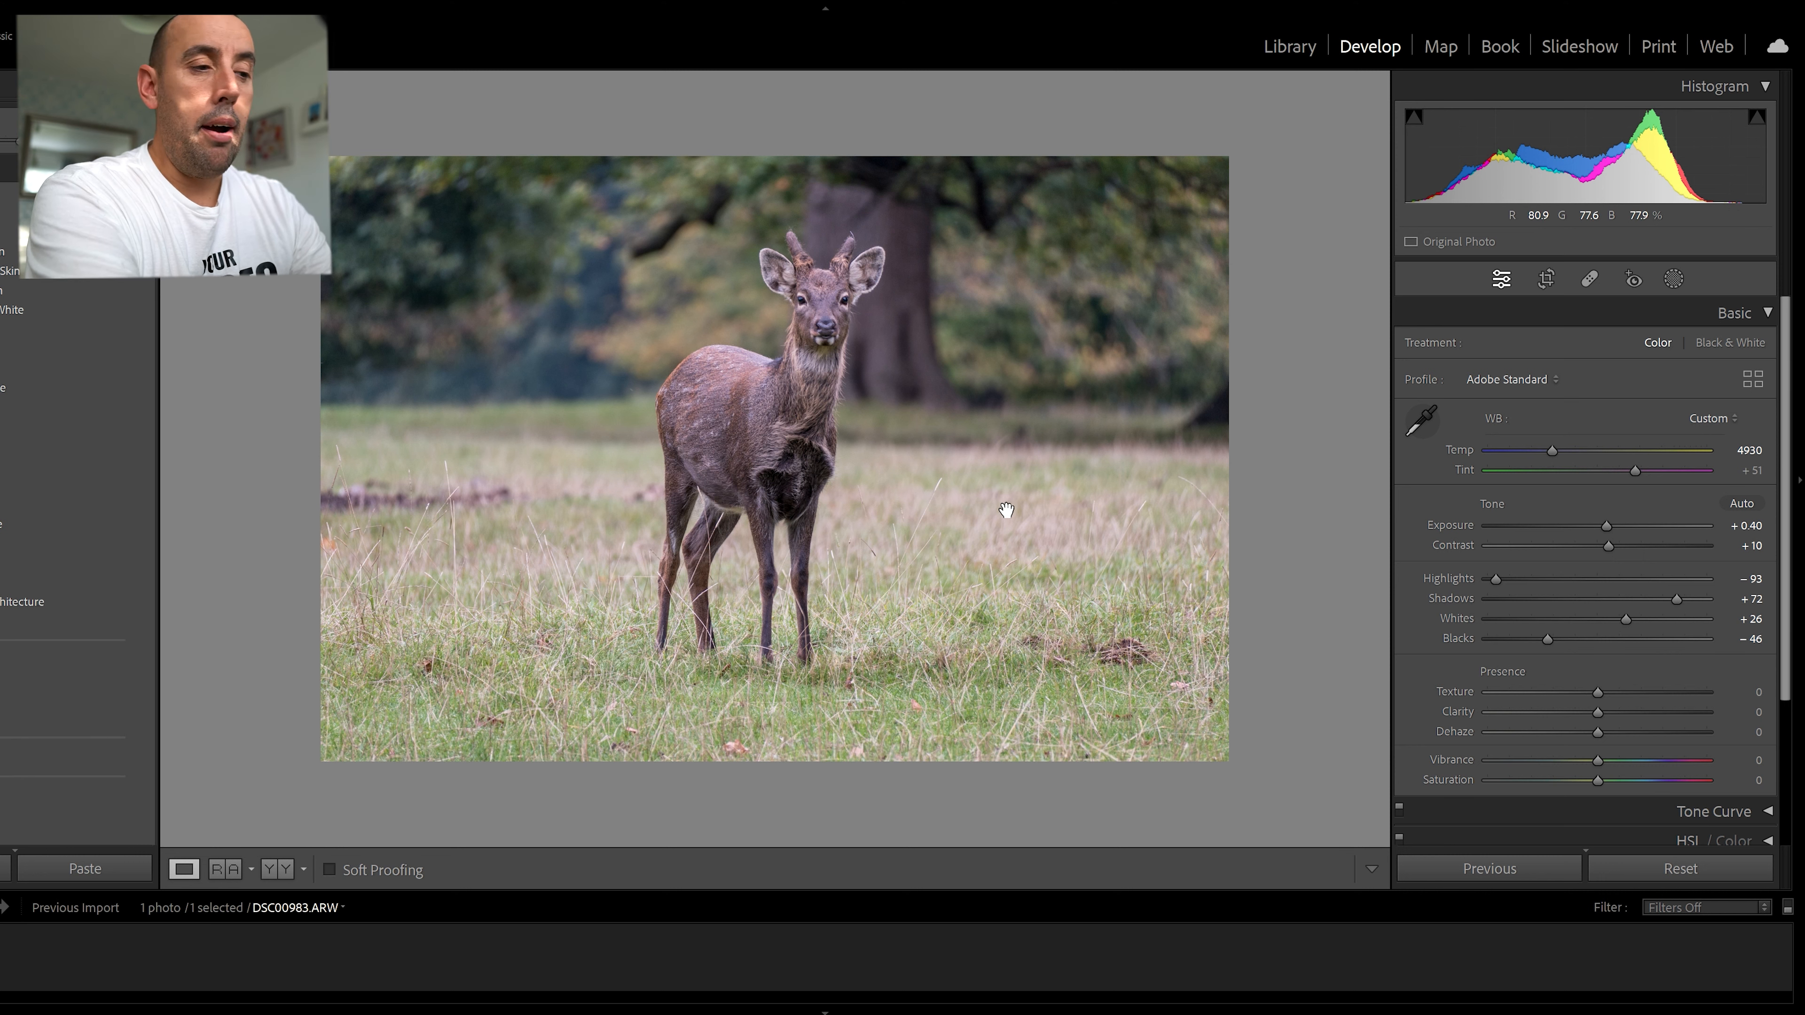
Compare the before and after versions of the deer photo side by side, and inspect the deer's head and body up close.
key("y")
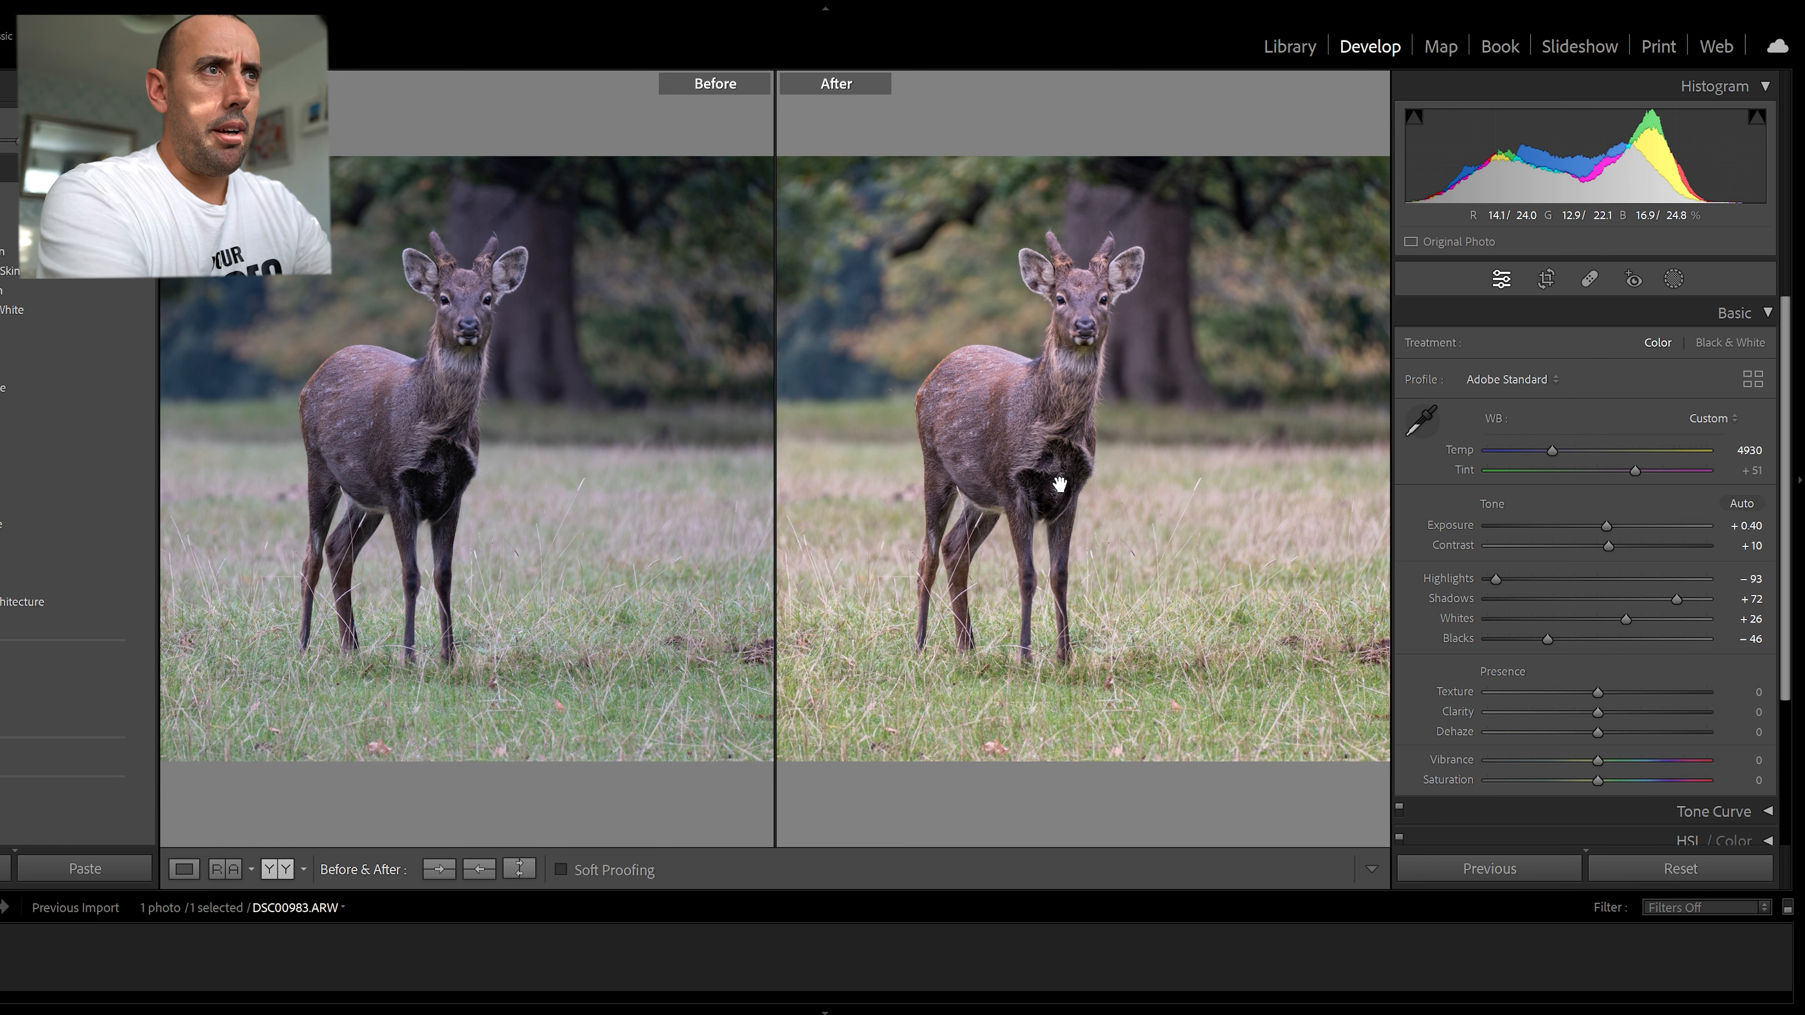
key("y")
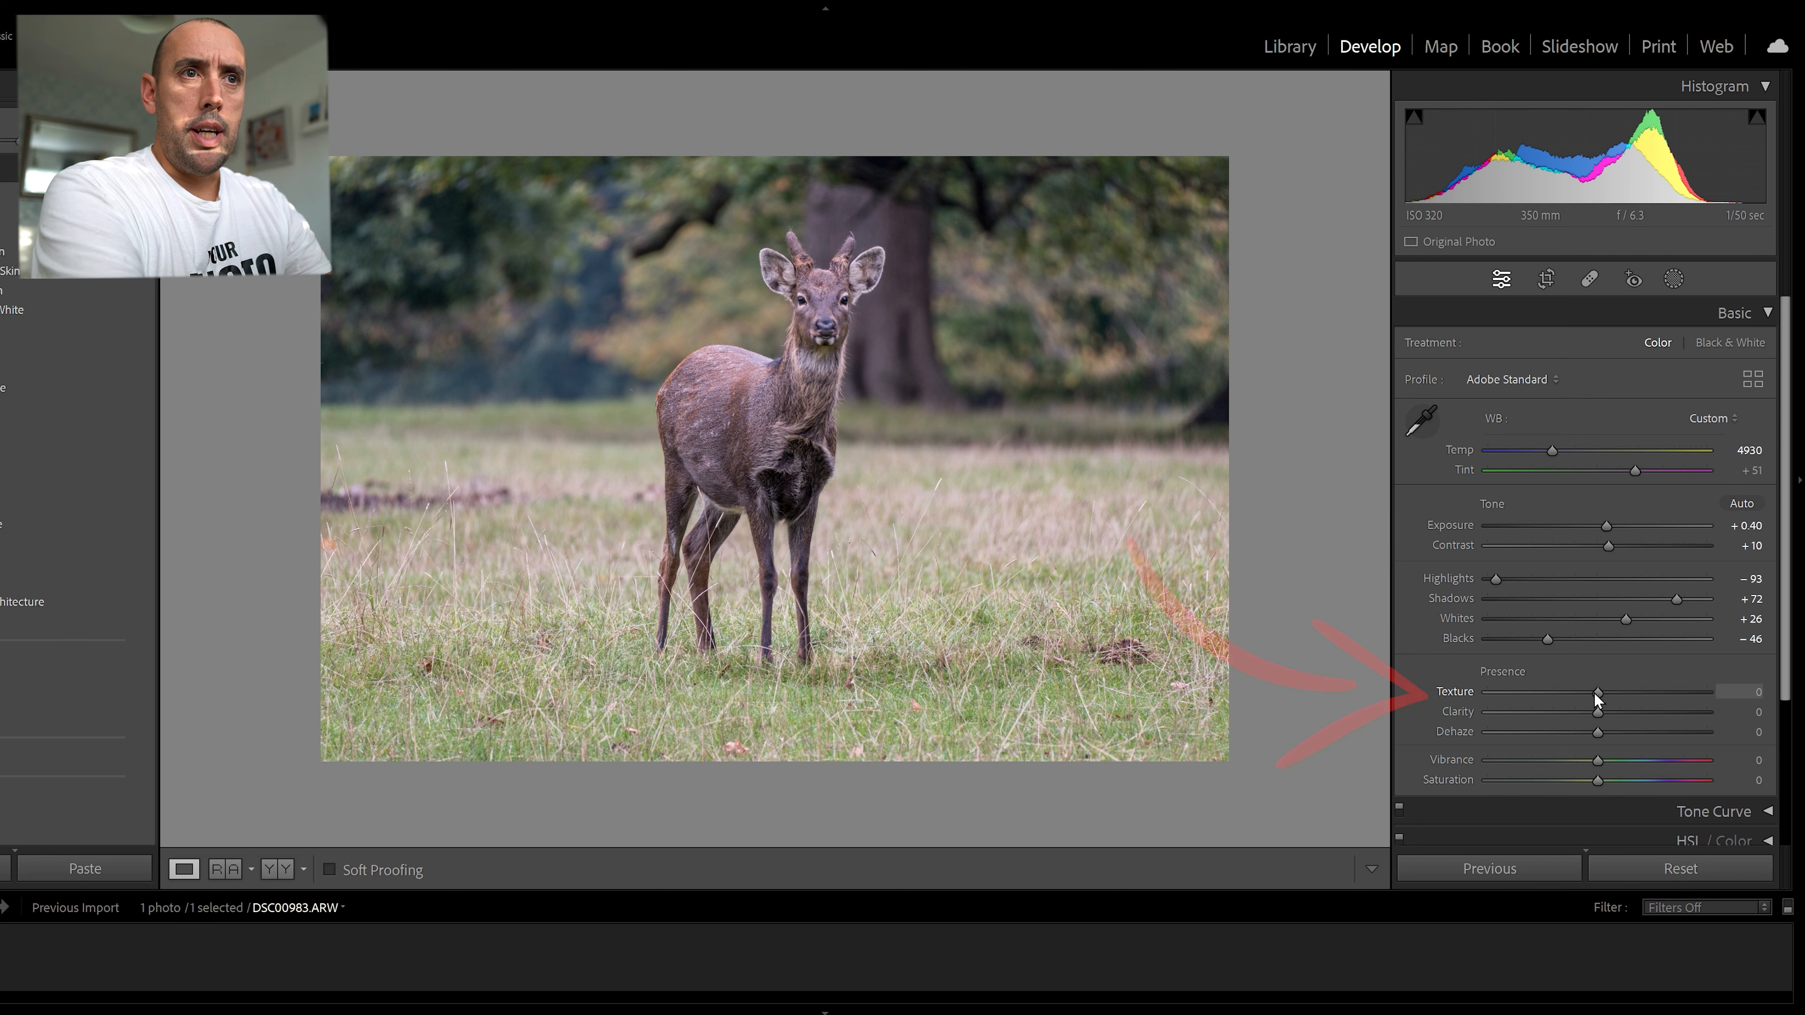
left_click(1118, 580)
key("ctrl+equal")
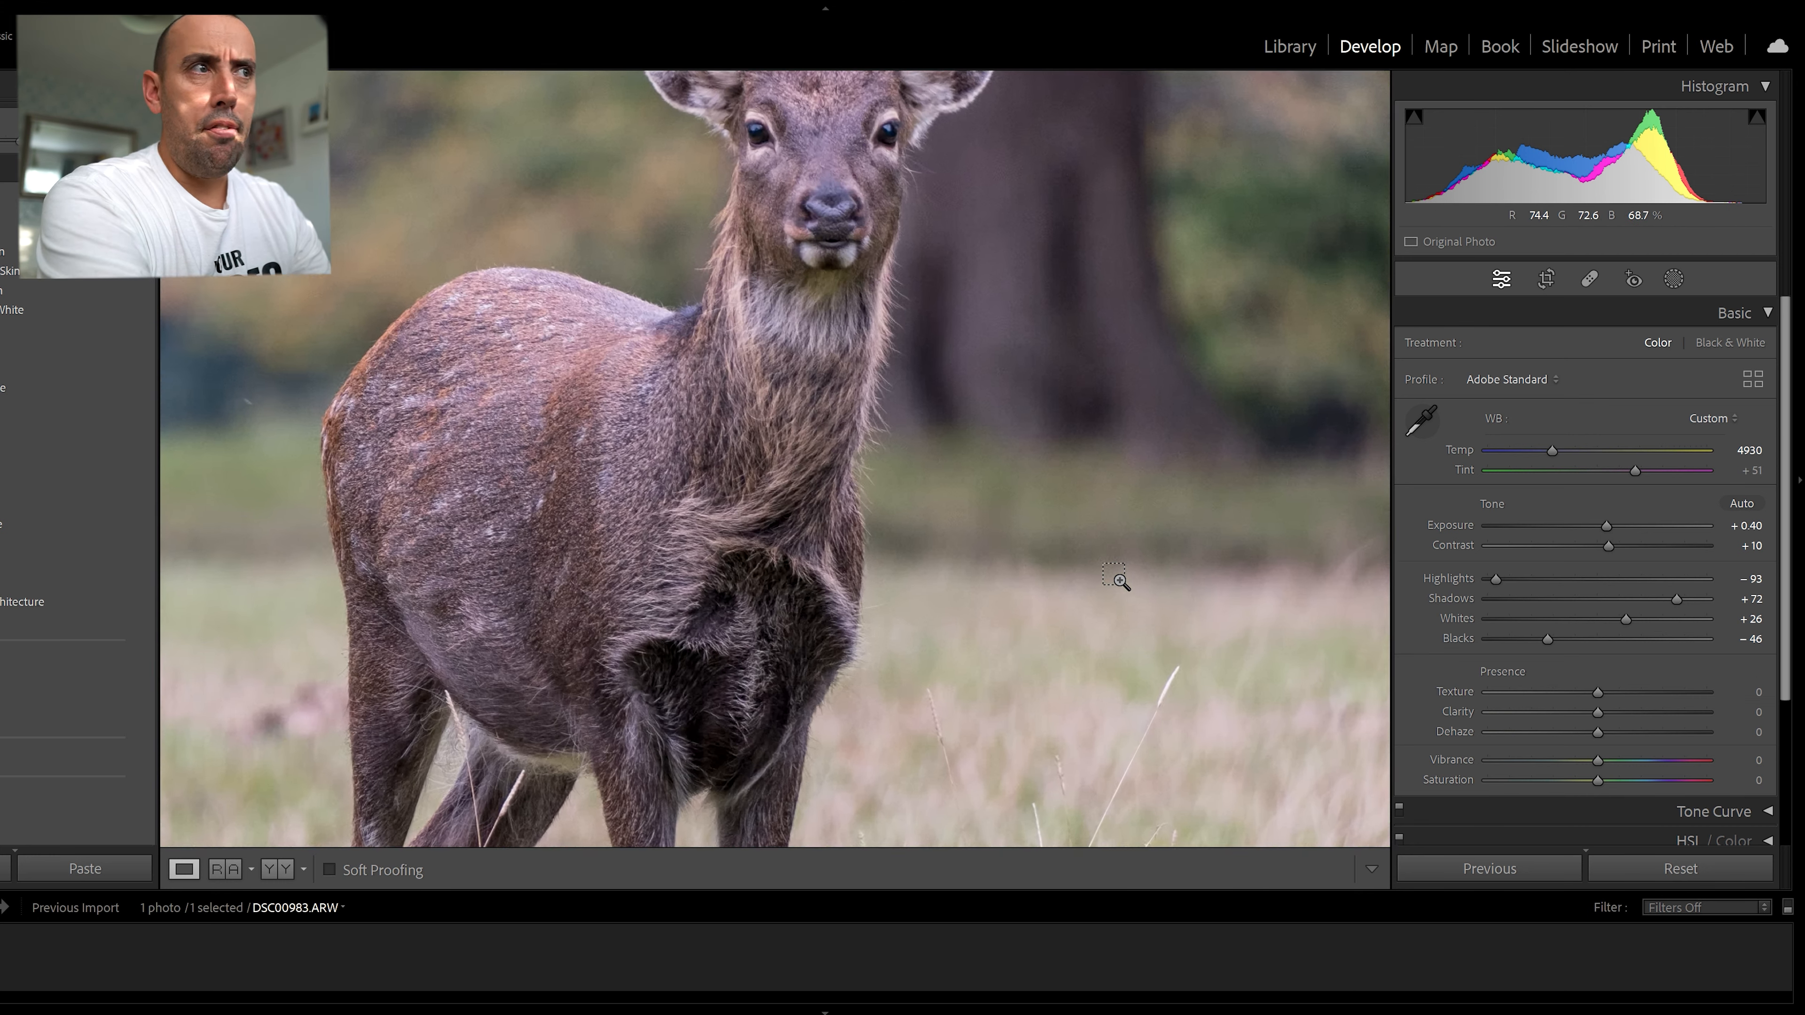
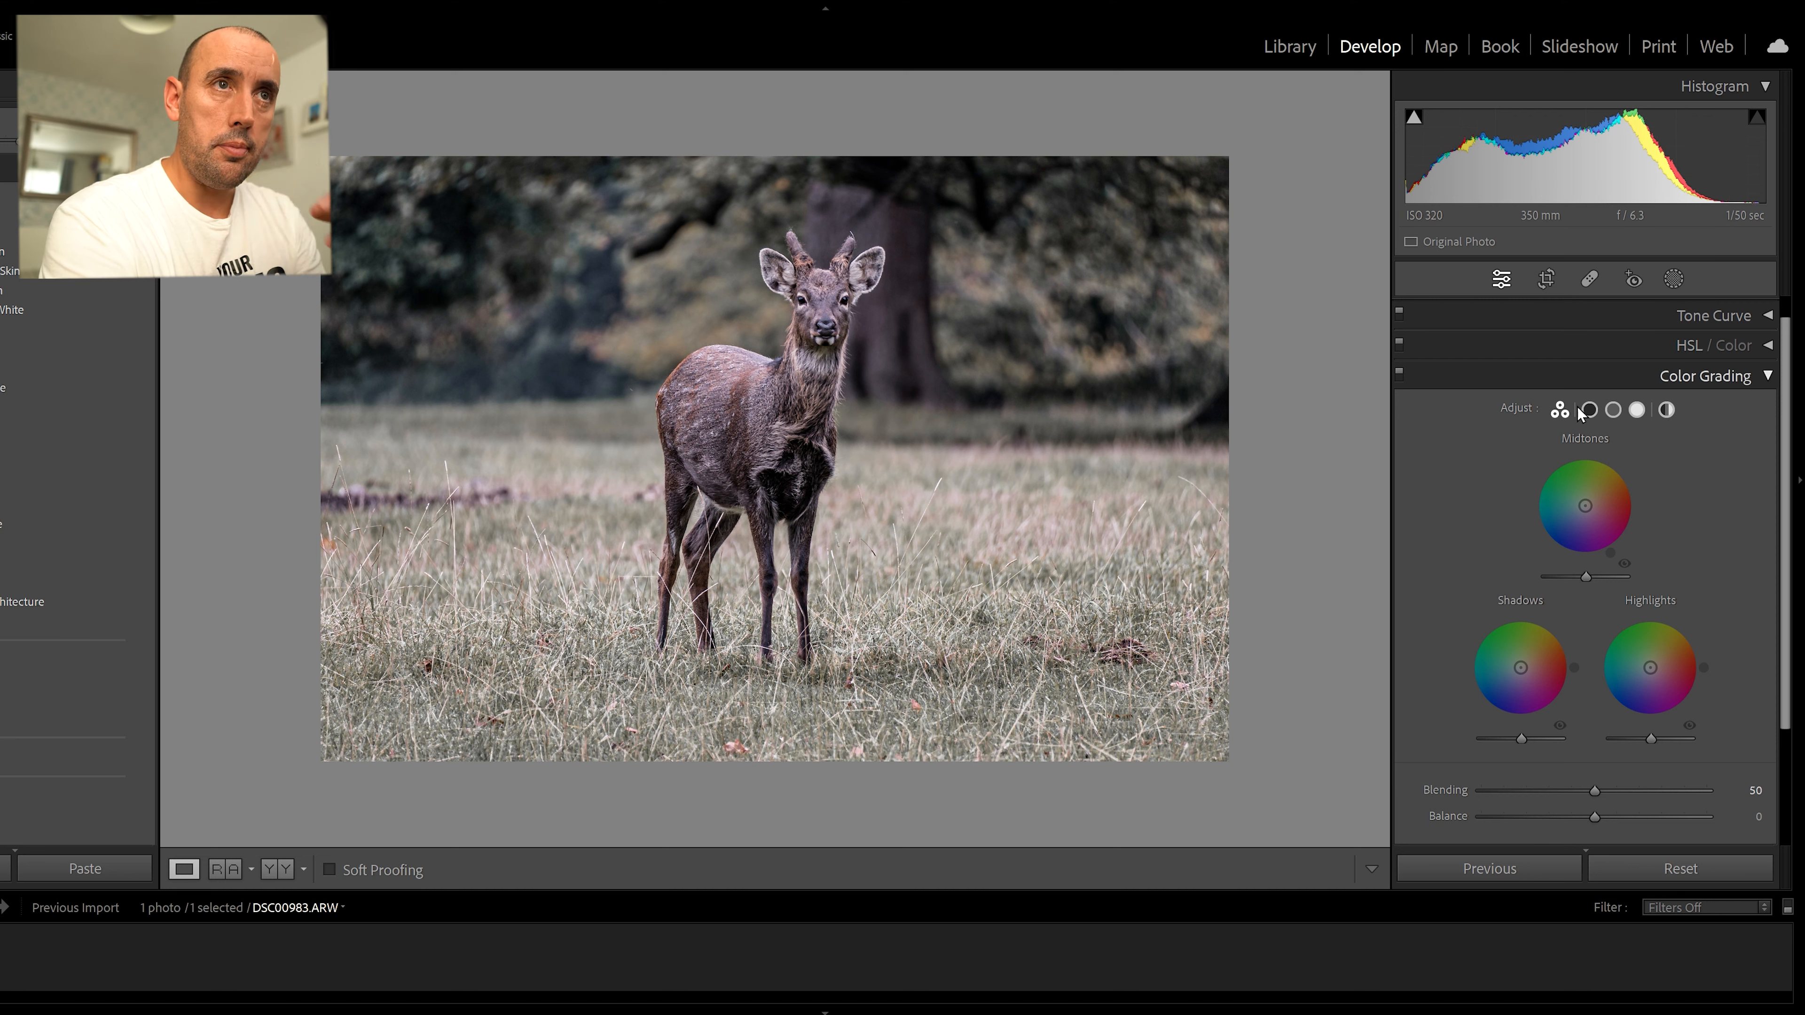
Grade the midtones with a warm orange tint at hue 24 and saturation 21, and lower their luminance slightly.
mouse_move(1586, 519)
left_mouse_down()
mouse_move(1567, 473)
mouse_move(1555, 537)
mouse_move(1585, 508)
left_mouse_up()
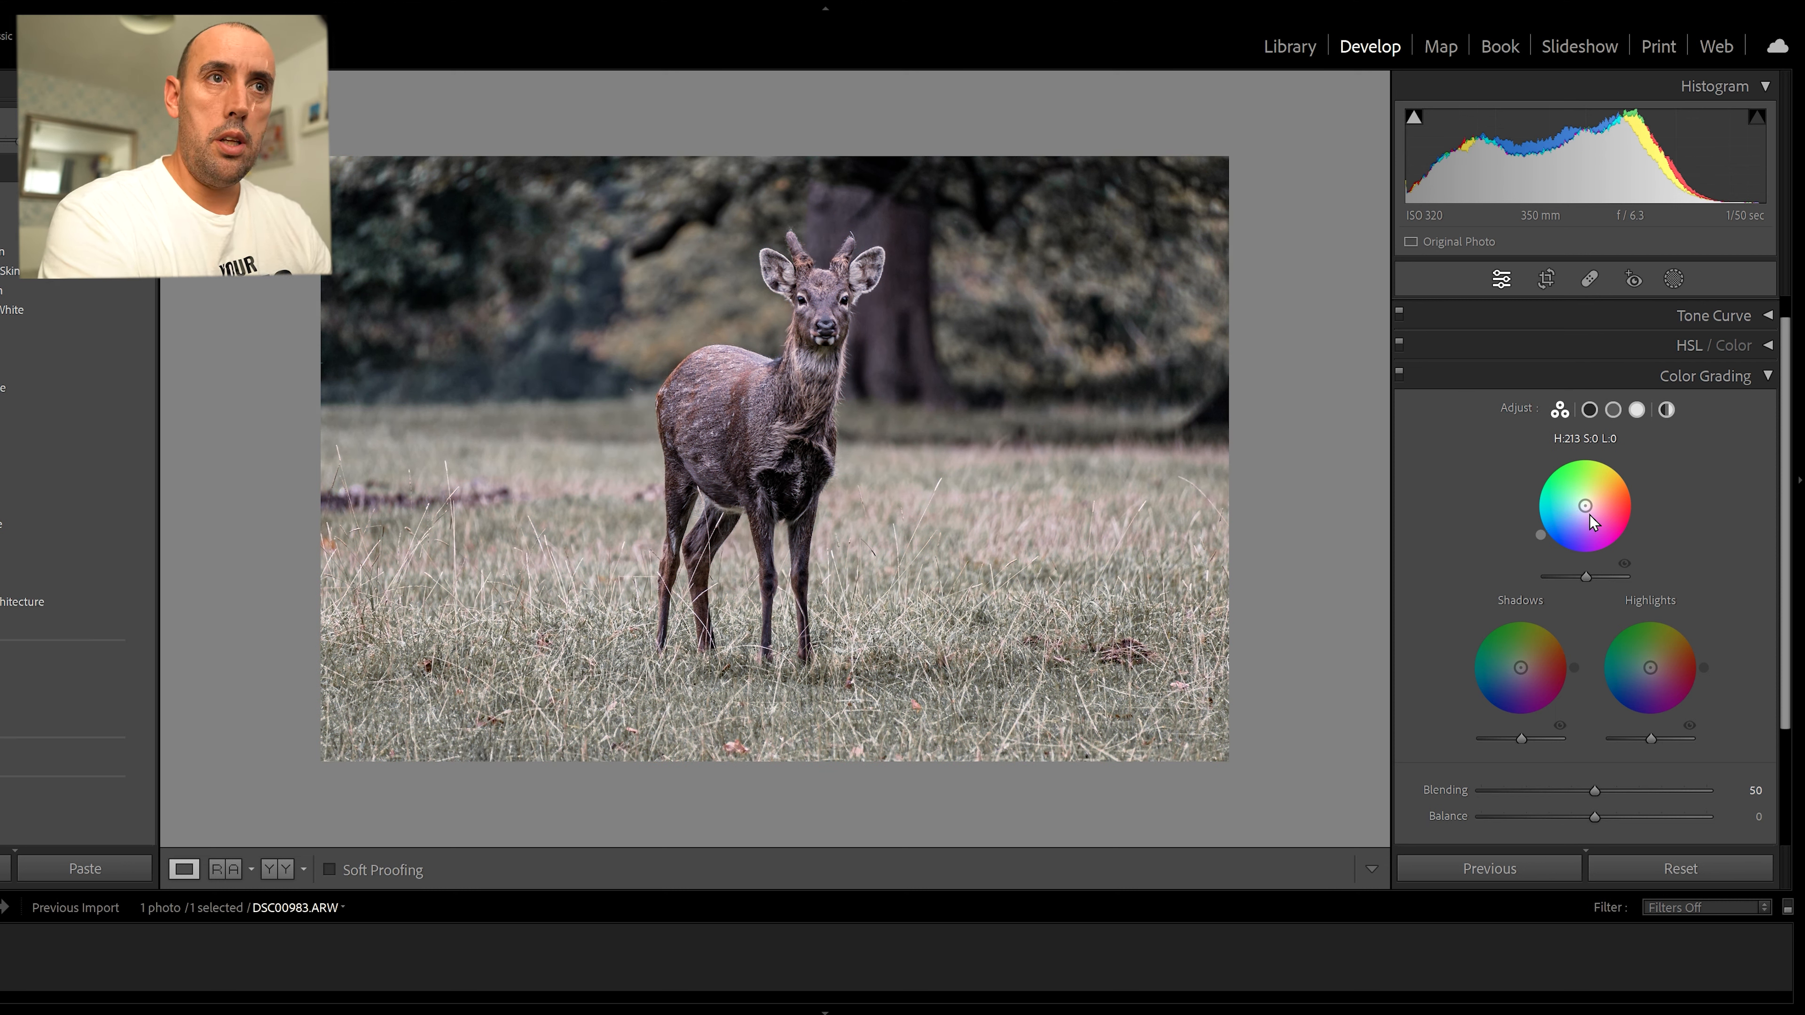
left_click_drag(1585, 505, 1592, 502)
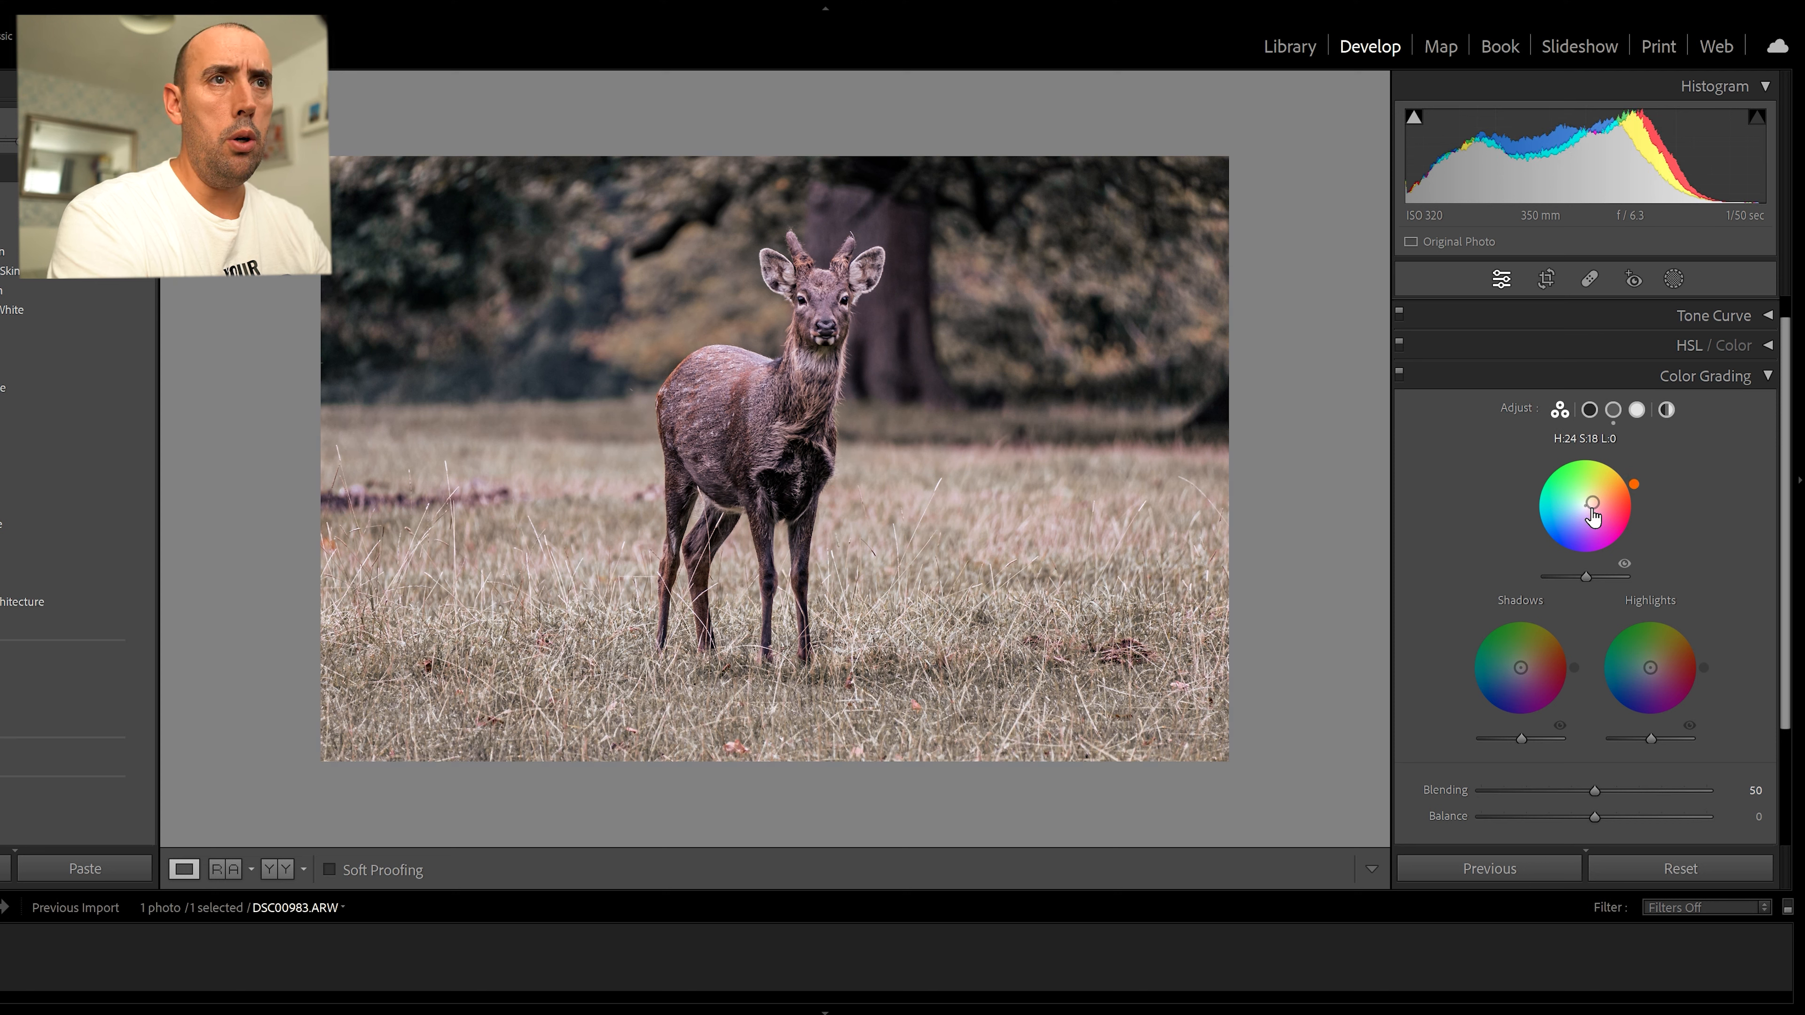
left_click_drag(1592, 509, 1594, 502)
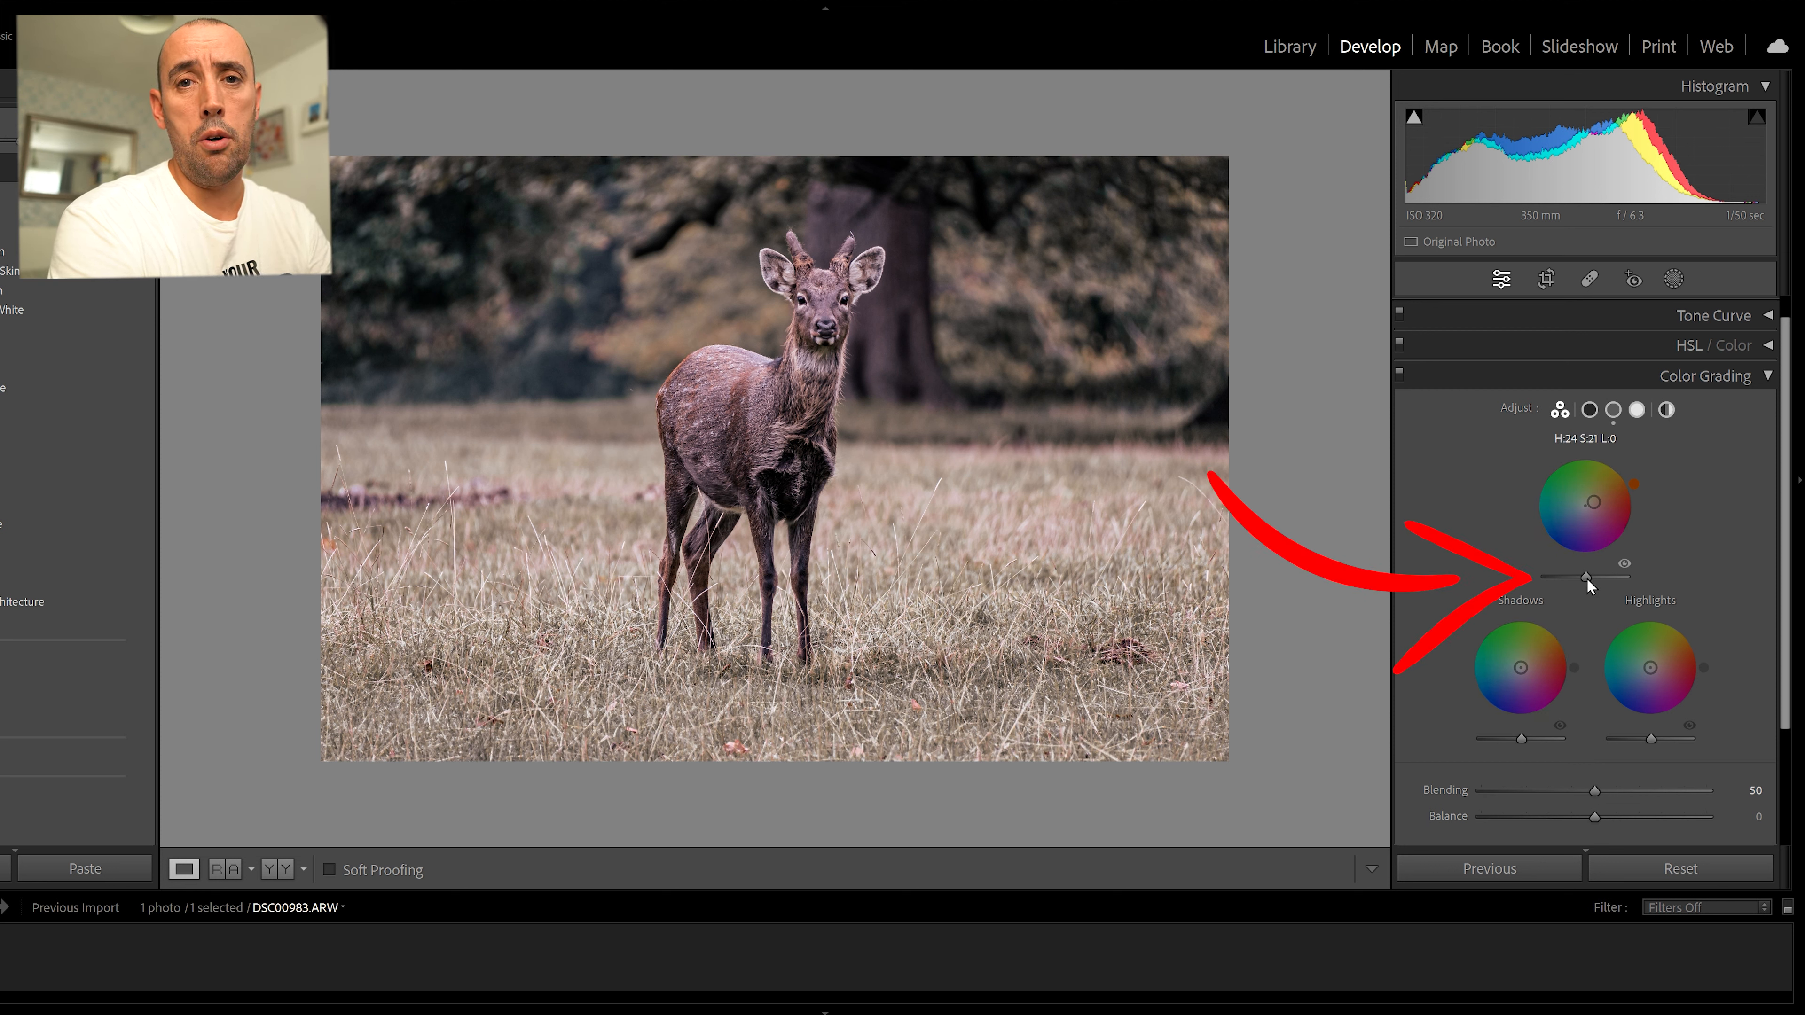
mouse_move(1587, 579)
left_mouse_down()
mouse_move(1554, 583)
mouse_move(1593, 588)
mouse_move(1573, 574)
left_mouse_up()
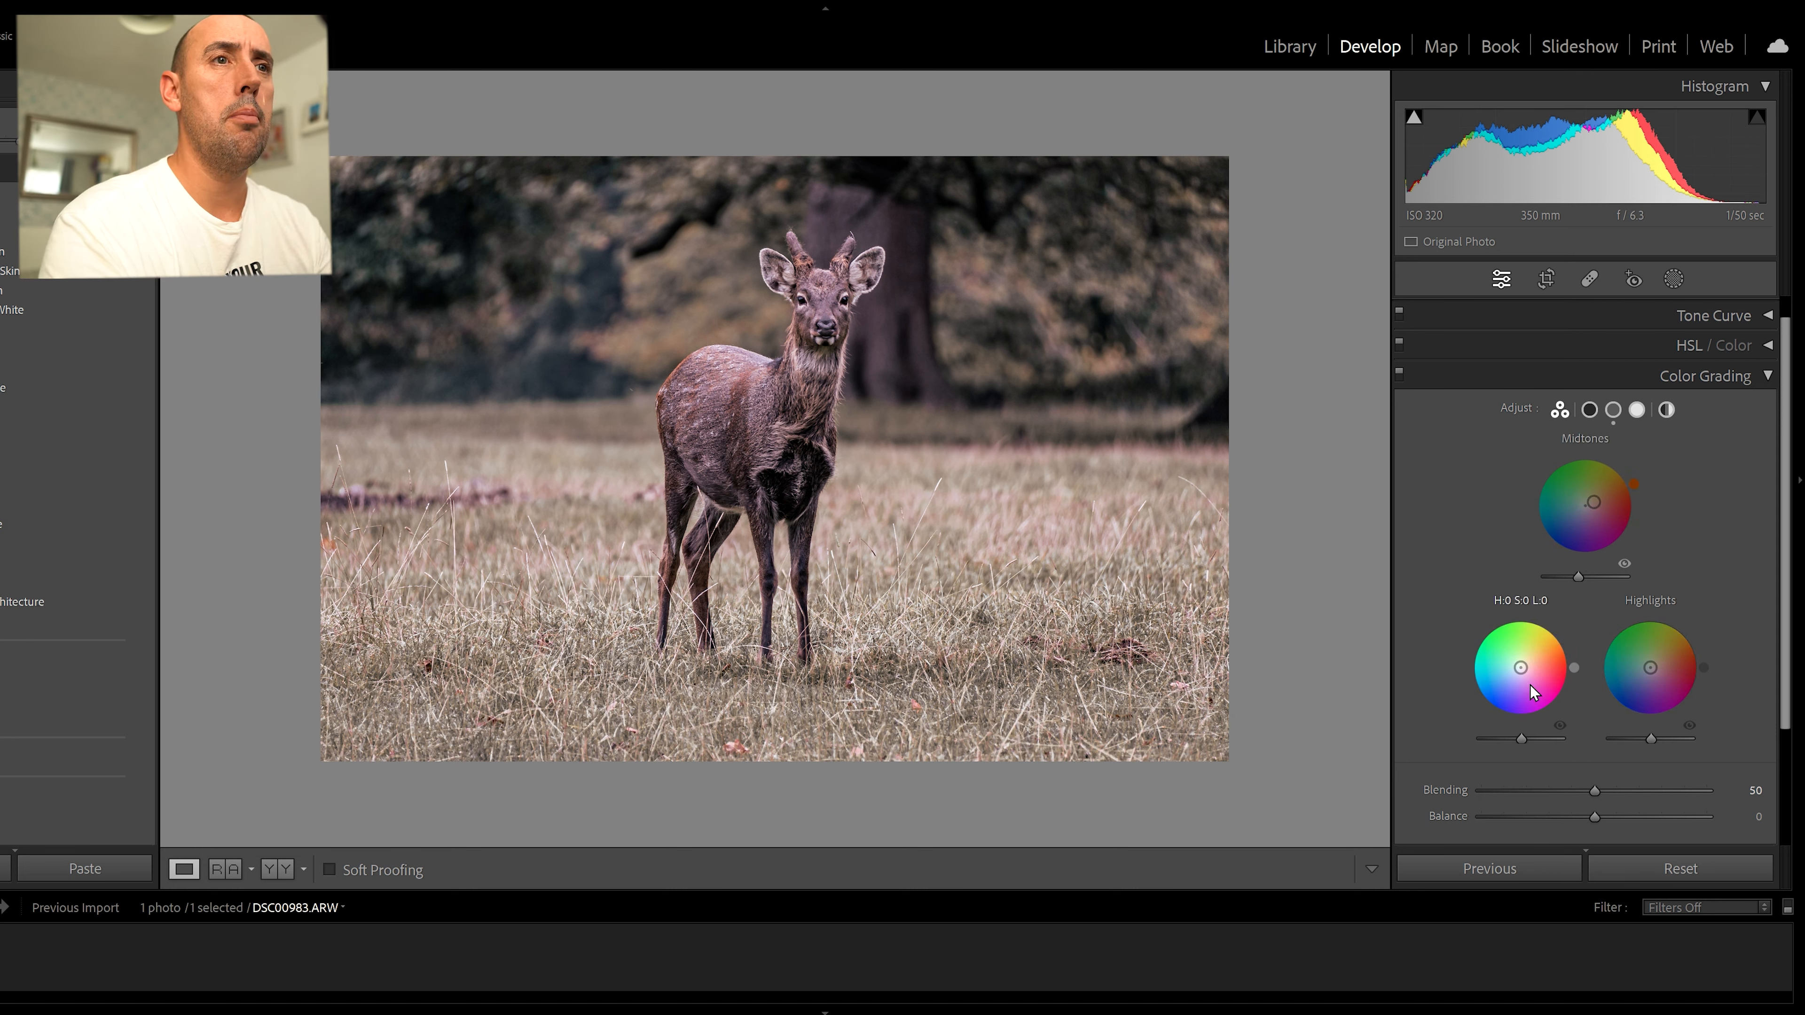
Try blue tints in the shadows, settle on orange at hue 22 and saturation 12, and set the shadow luminance to −37.
mouse_move(1520, 668)
left_mouse_down()
mouse_move(1530, 635)
mouse_move(1548, 691)
mouse_move(1503, 708)
mouse_move(1516, 672)
left_mouse_up()
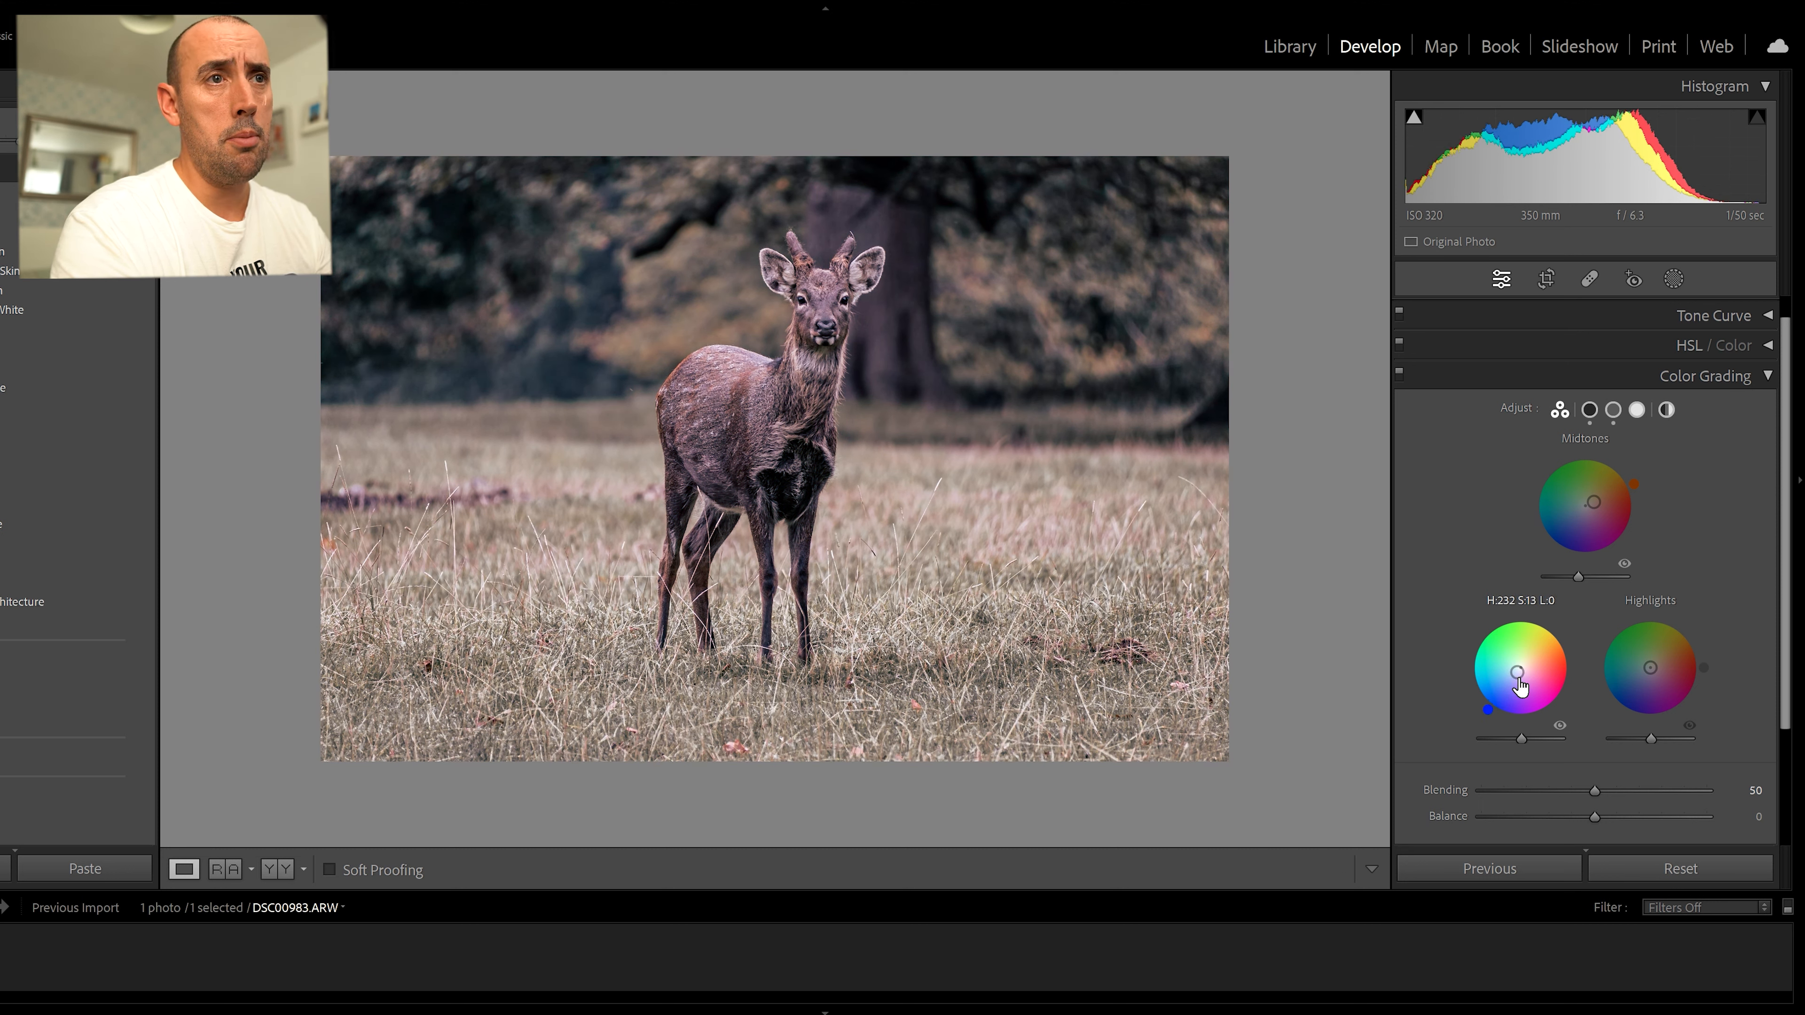
mouse_move(1516, 671)
left_mouse_down()
mouse_move(1502, 653)
mouse_move(1515, 670)
left_mouse_up()
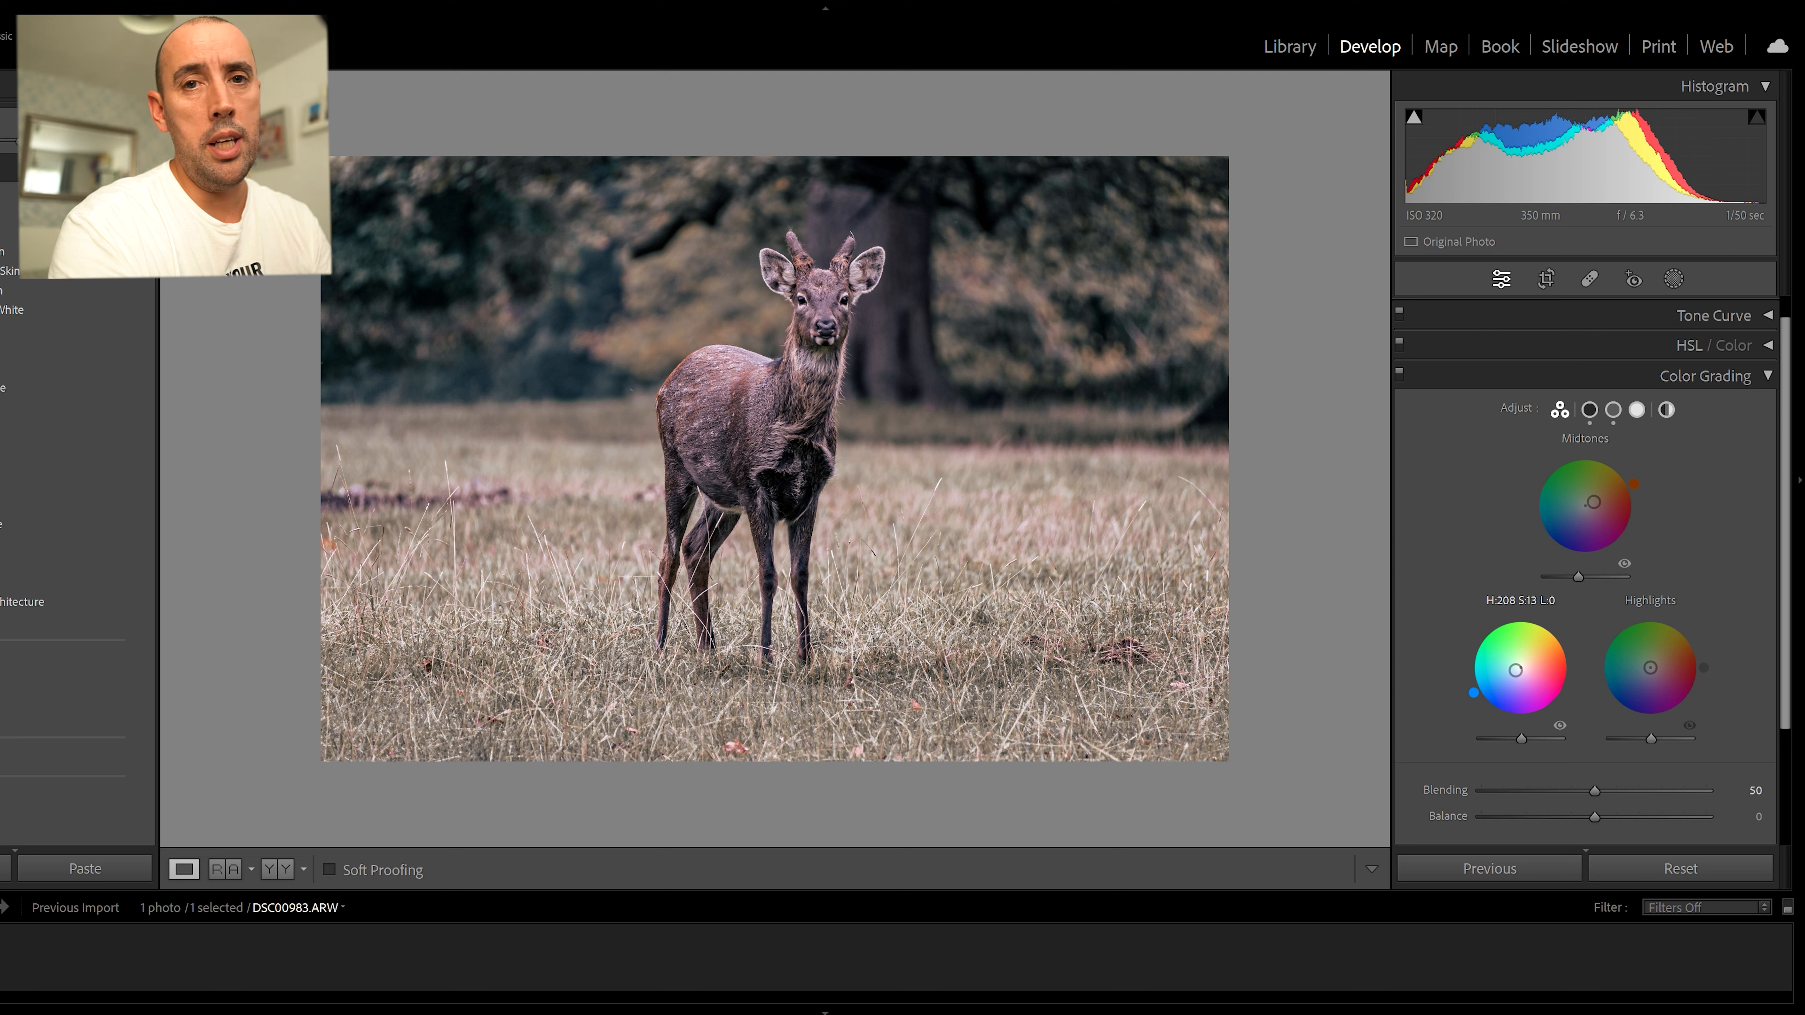
left_click_drag(1516, 670, 1526, 665)
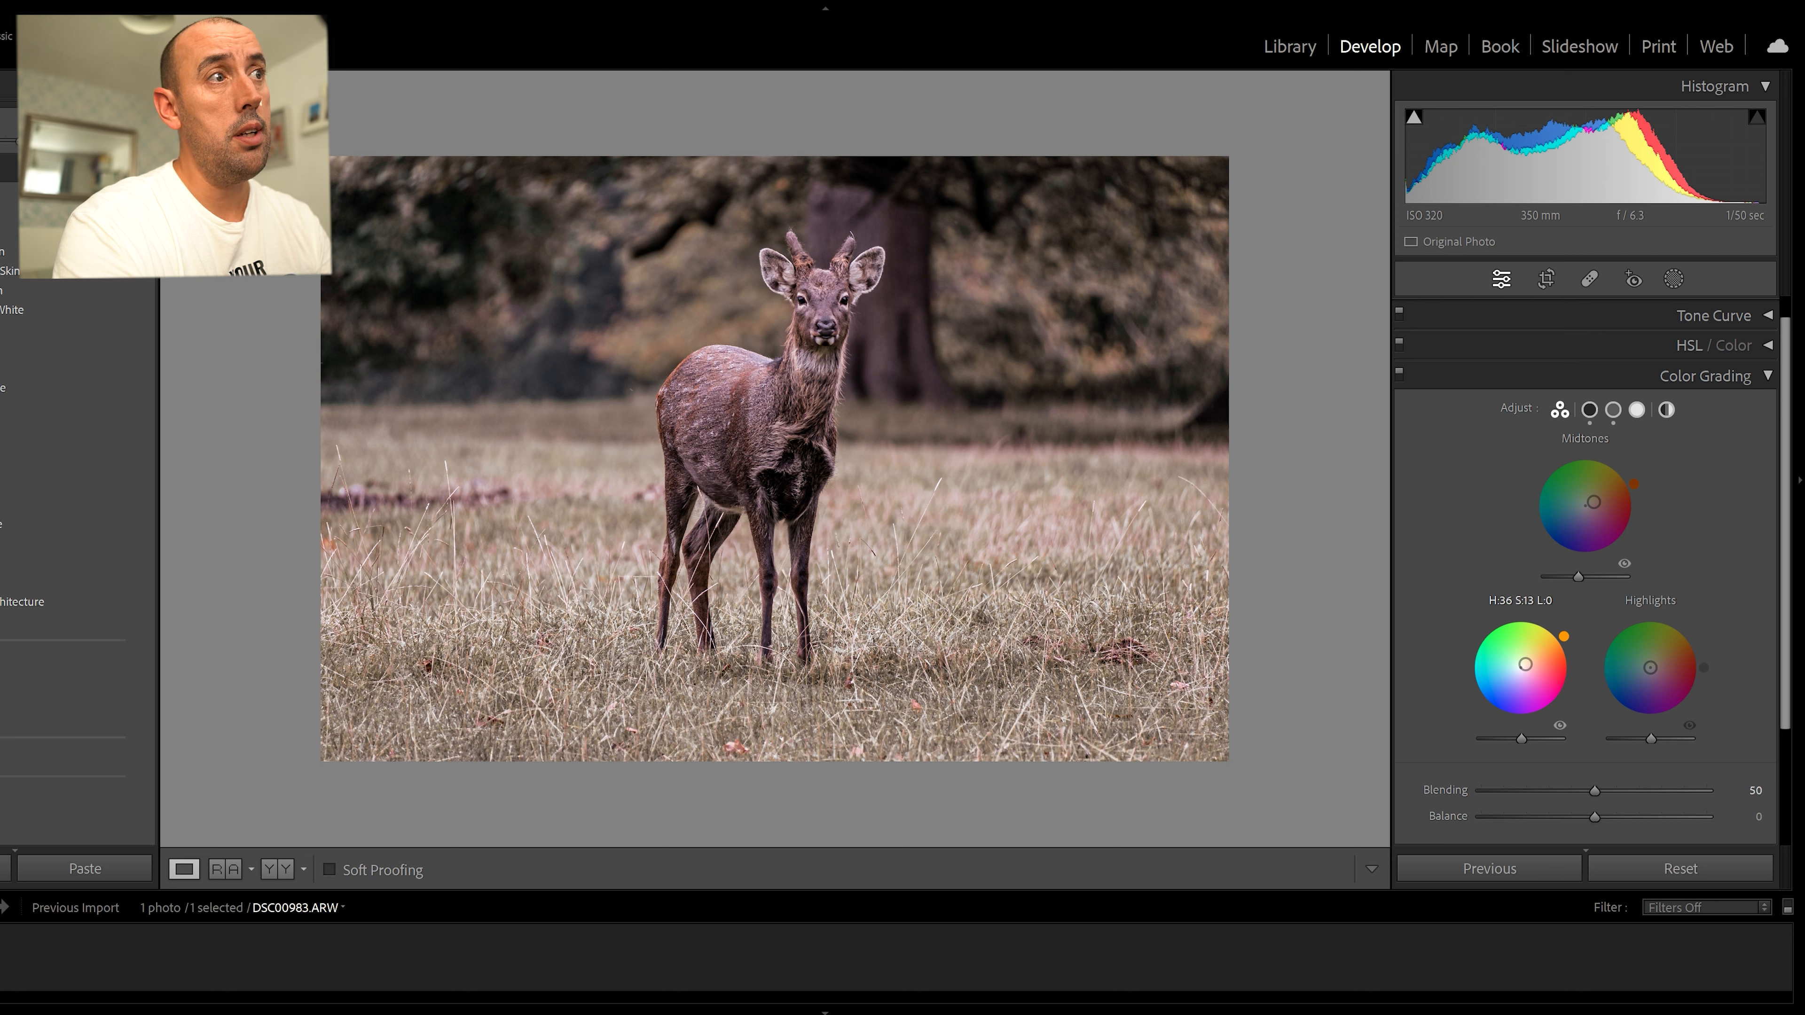
left_click_drag(1526, 664, 1526, 666)
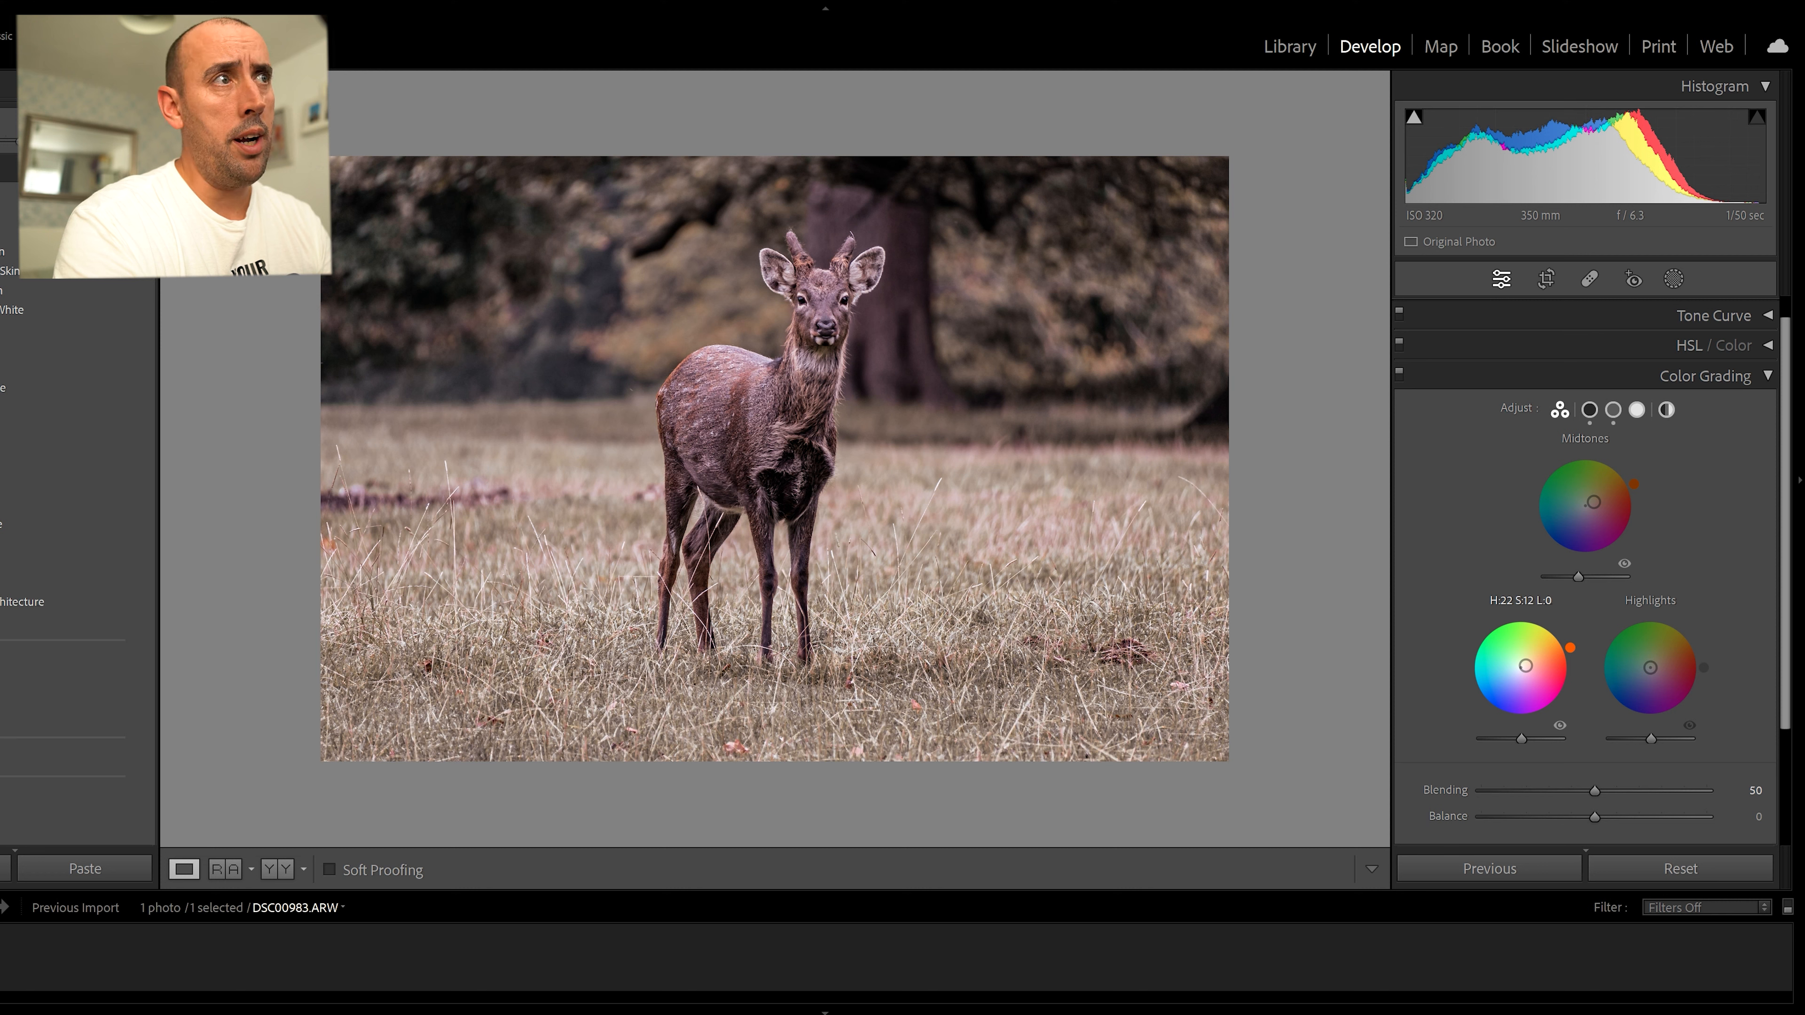
left_click_drag(1522, 738, 1511, 738)
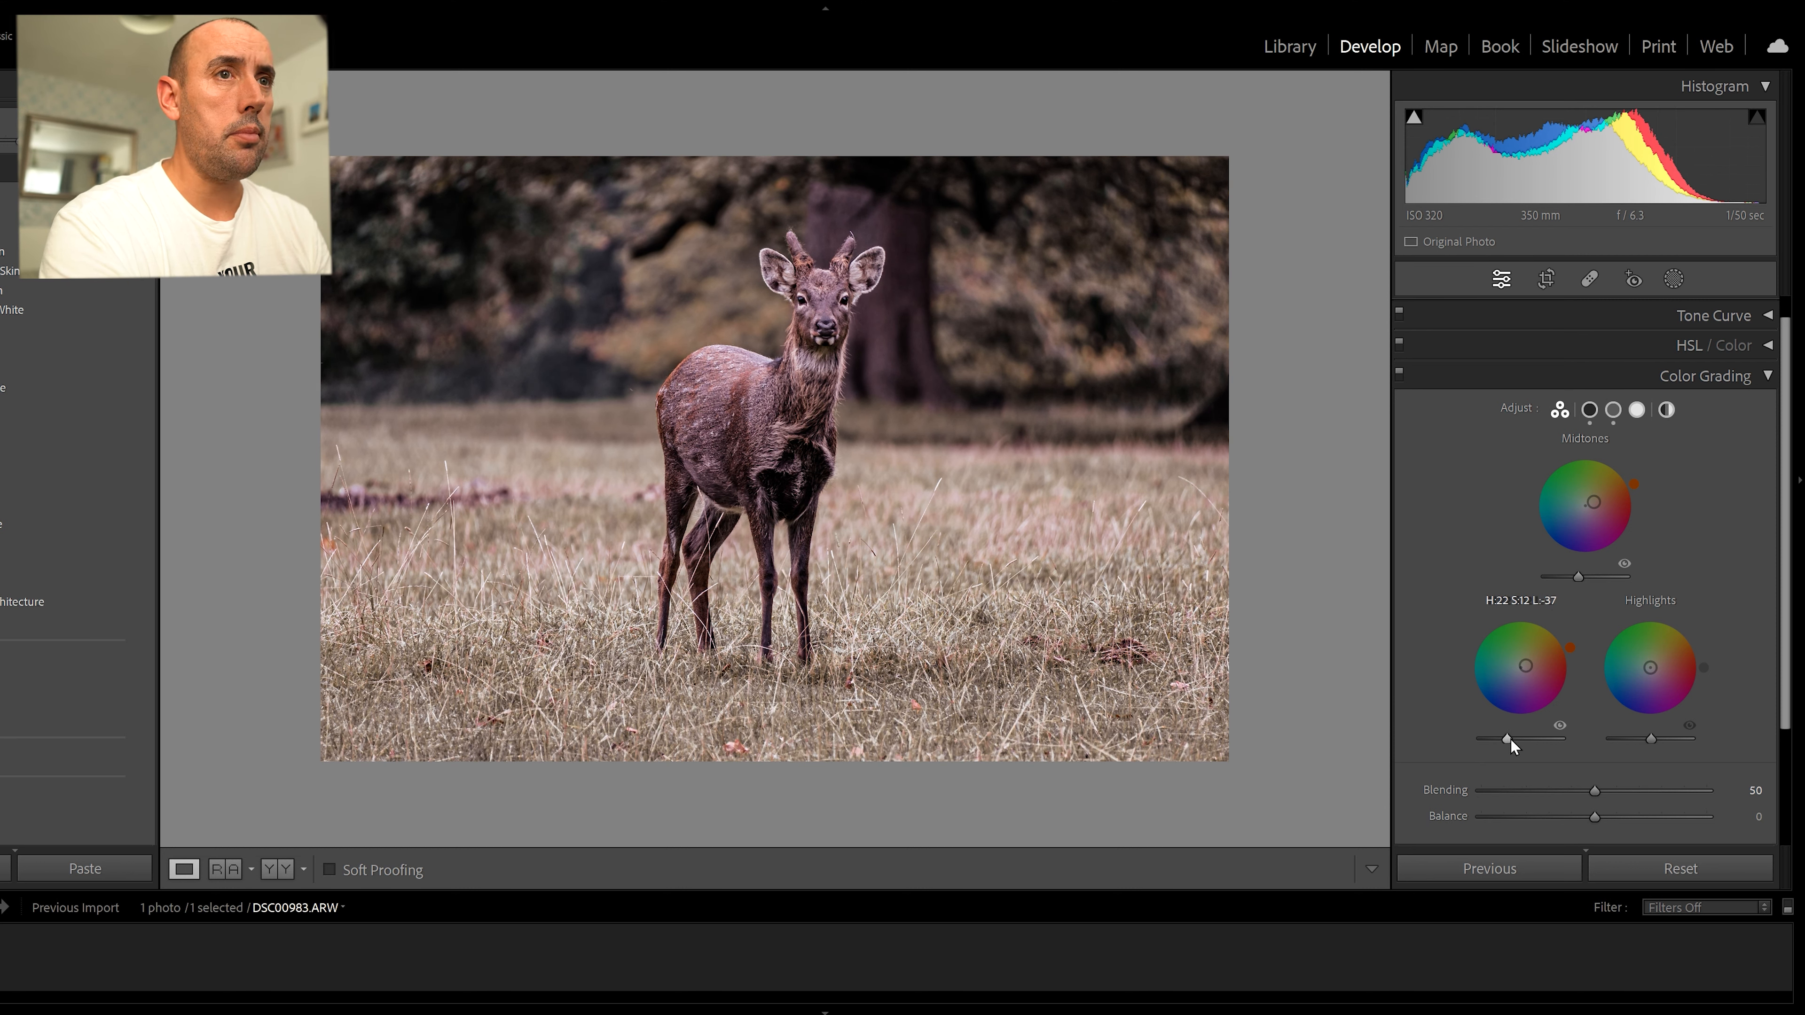
Grade the highlights with a blue tint at hue 205 and saturation 12, and raise their luminance slightly.
mouse_move(1650, 688)
left_mouse_down()
mouse_move(1614, 677)
mouse_move(1673, 688)
mouse_move(1612, 672)
mouse_move(1656, 691)
mouse_move(1625, 680)
mouse_move(1646, 670)
left_mouse_up()
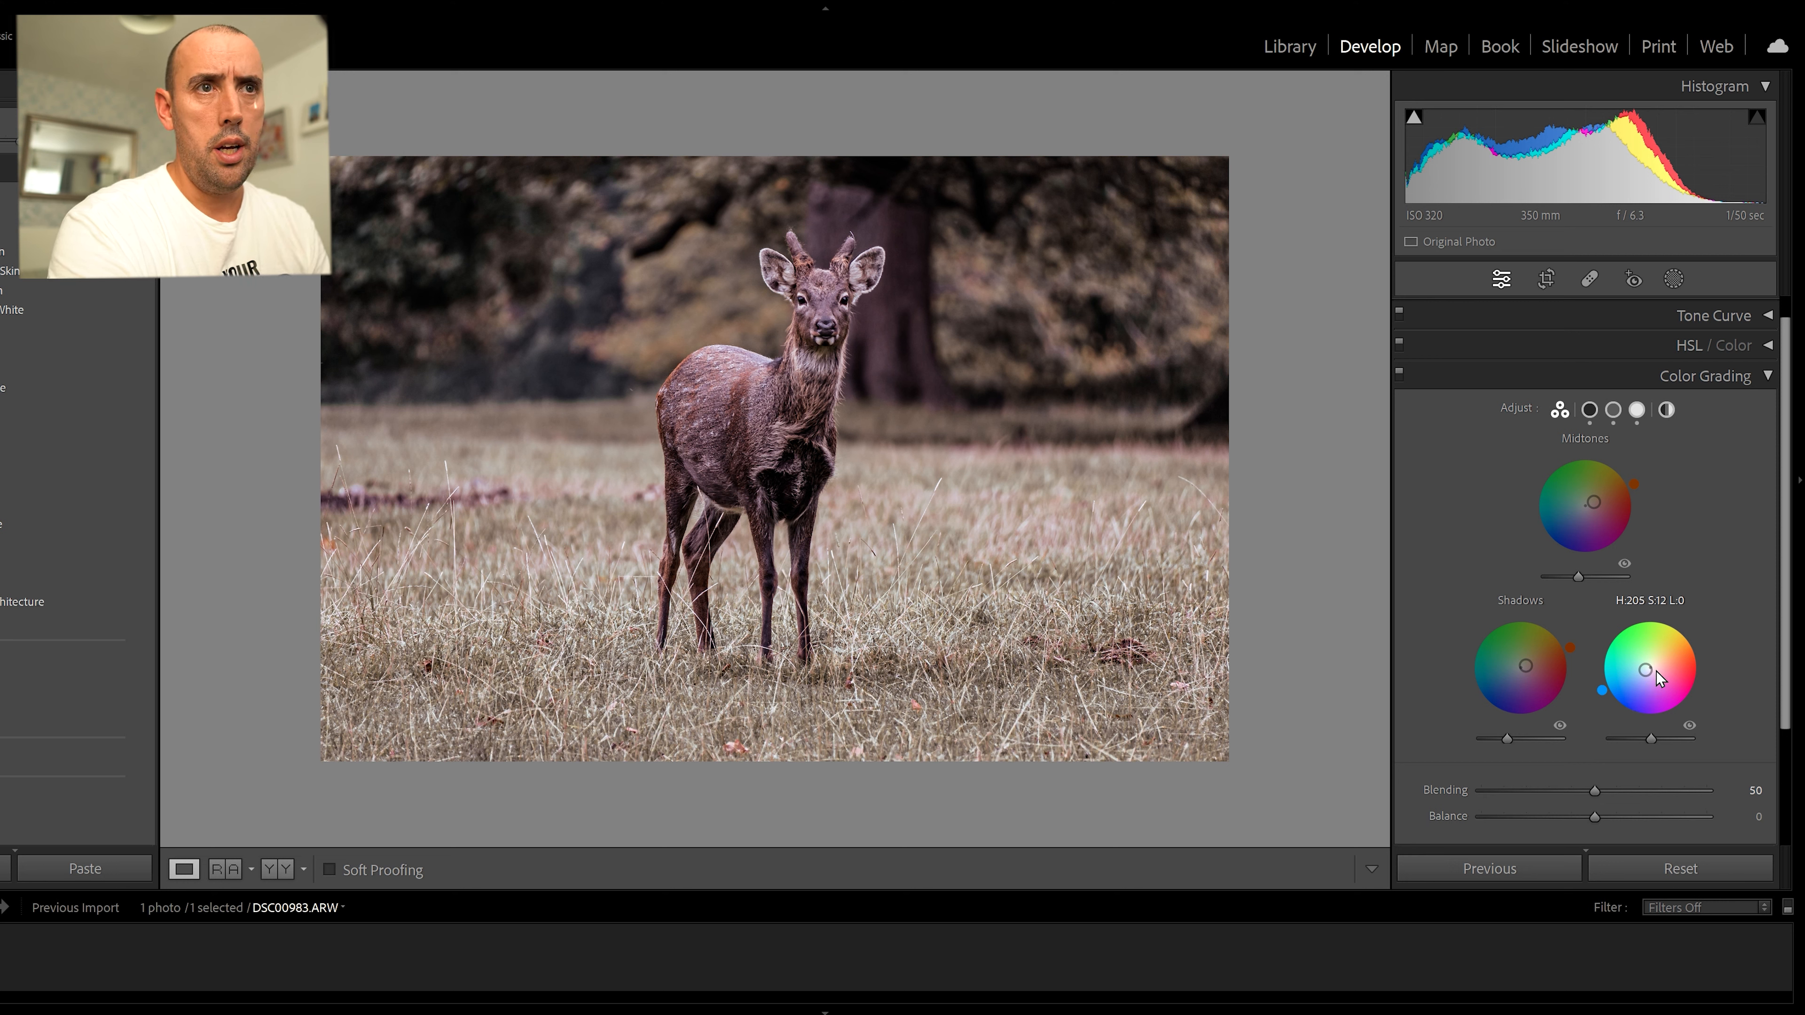
mouse_move(1652, 739)
left_mouse_down()
mouse_move(1627, 741)
mouse_move(1662, 741)
left_mouse_up()
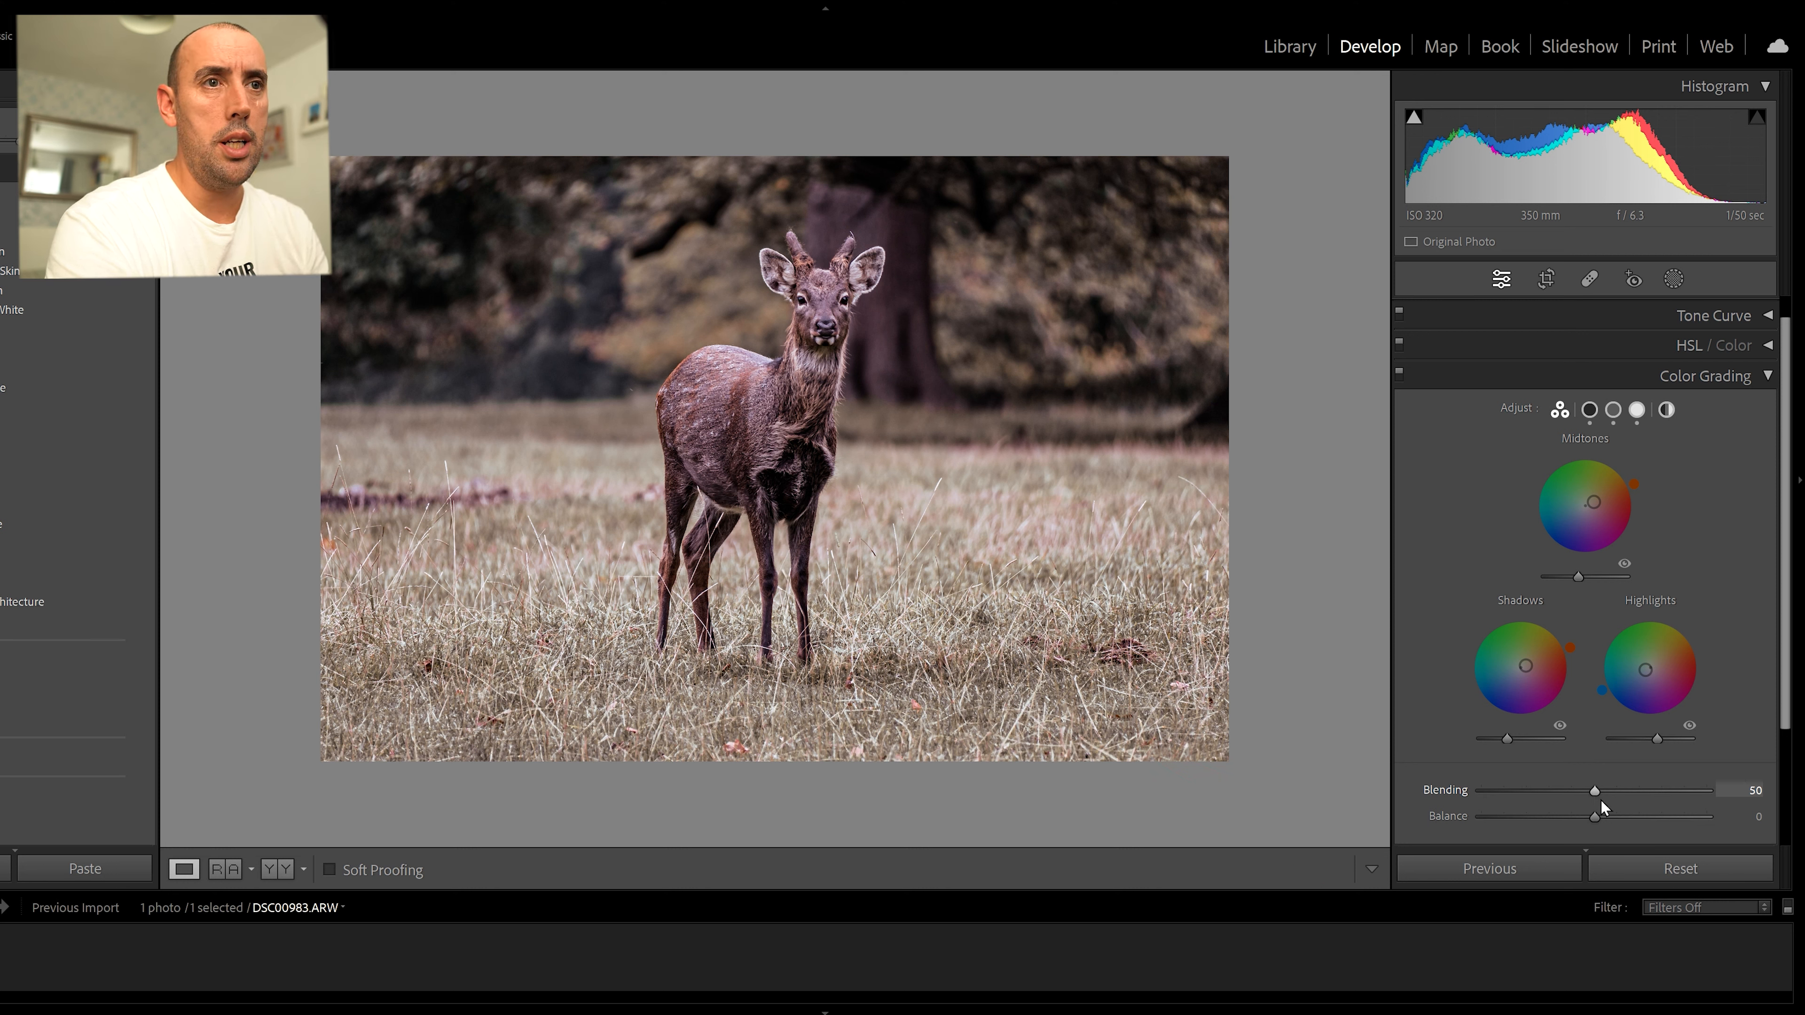
Set the color grading Blending to 71 and shift the Balance towards the shadows at −52.
left_click_drag(1574, 789, 1644, 784)
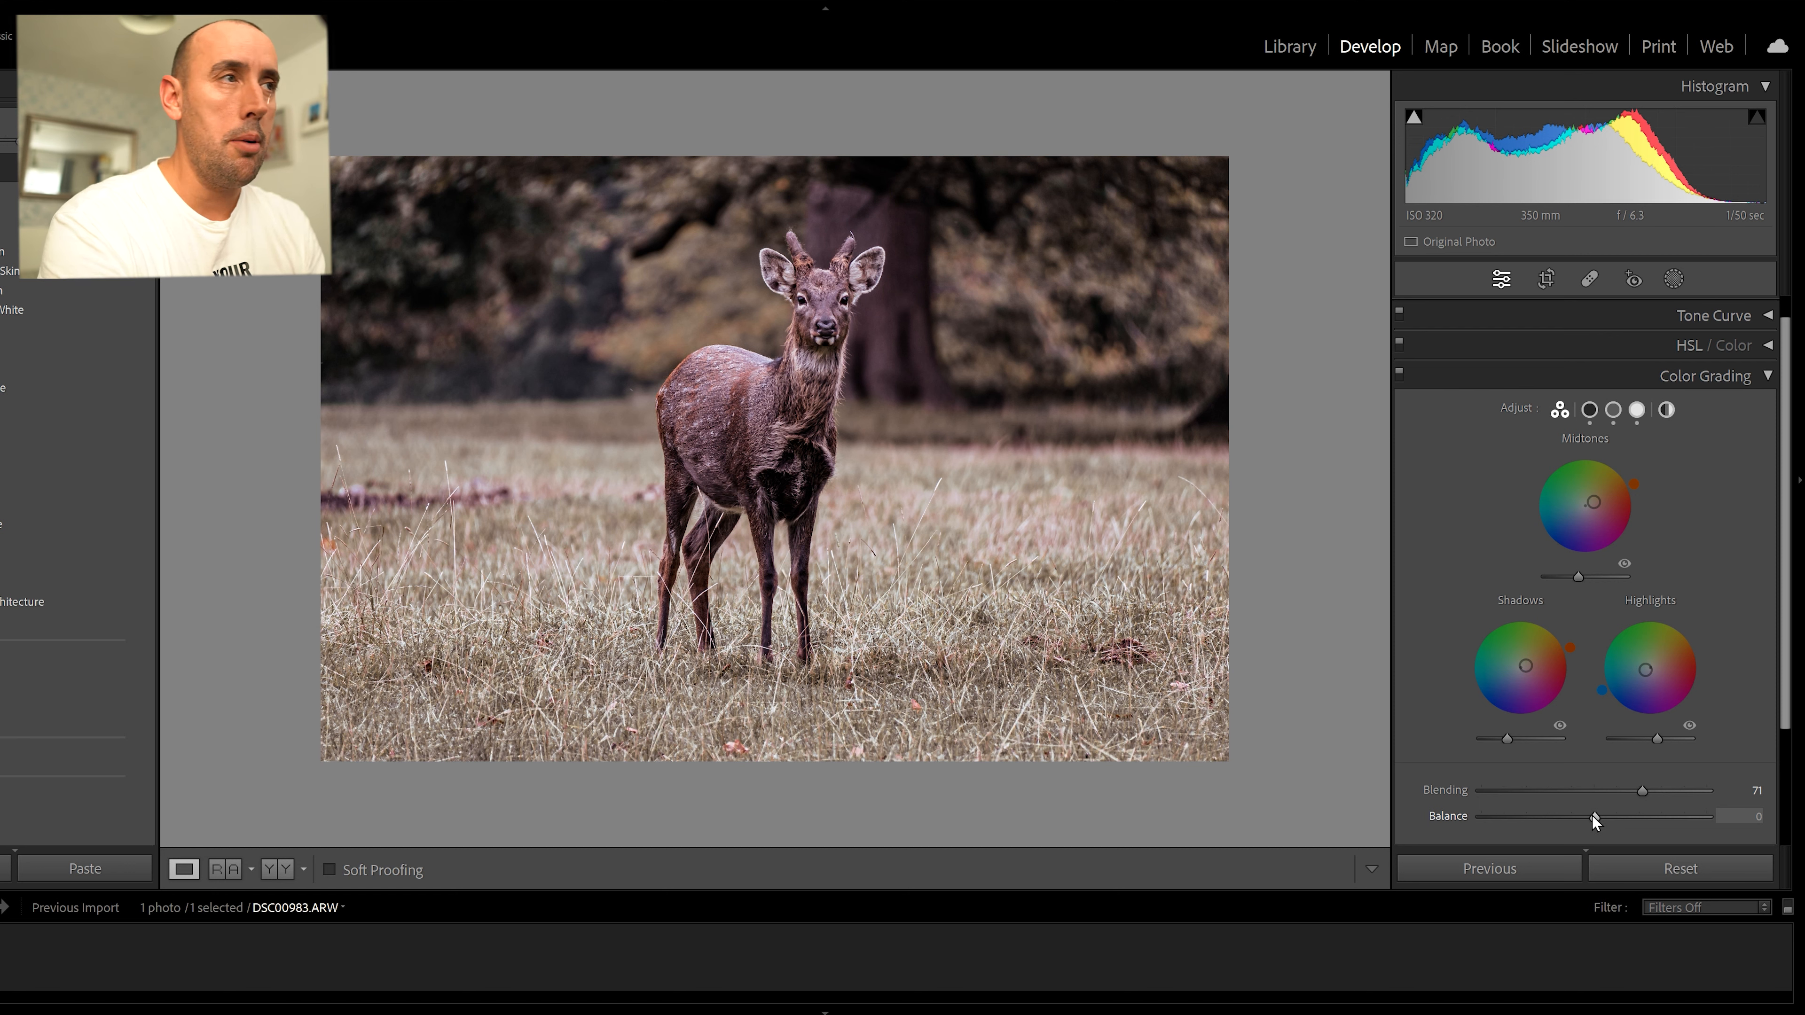
mouse_move(1594, 817)
left_mouse_down()
mouse_move(1558, 816)
mouse_move(1611, 815)
mouse_move(1531, 821)
mouse_move(1599, 827)
left_mouse_up()
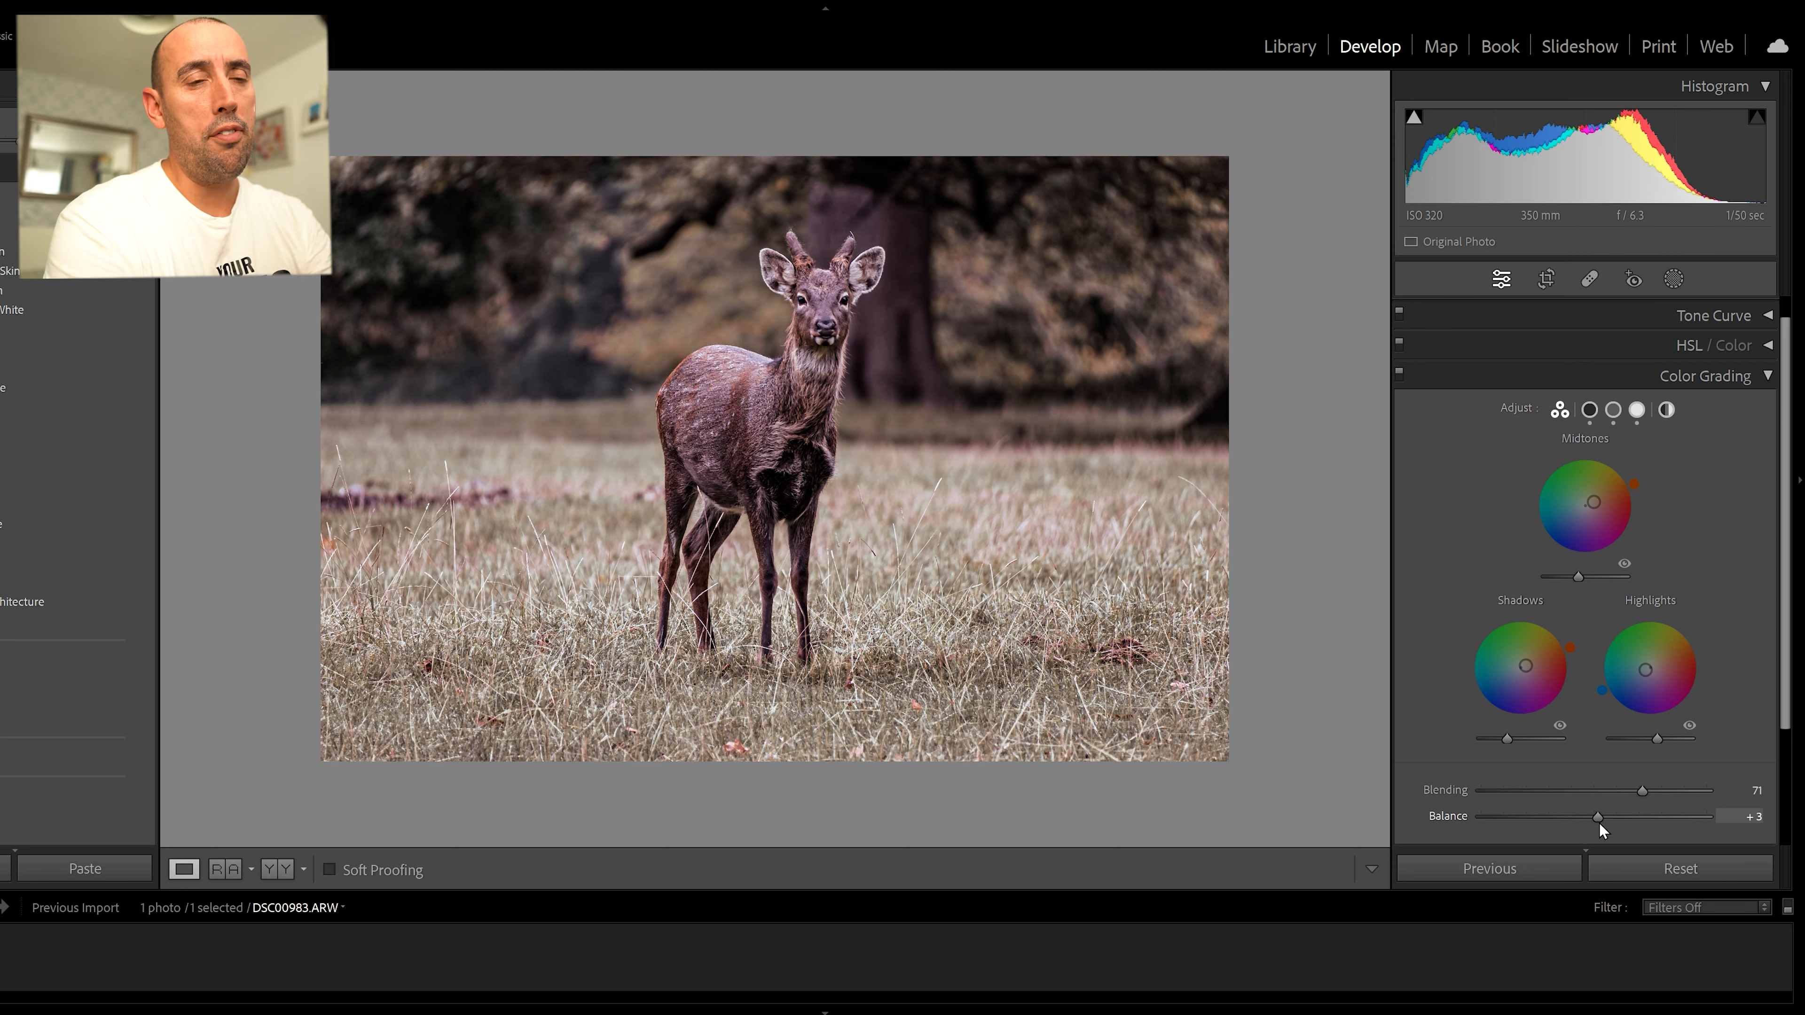
left_click_drag(1602, 824, 1520, 816)
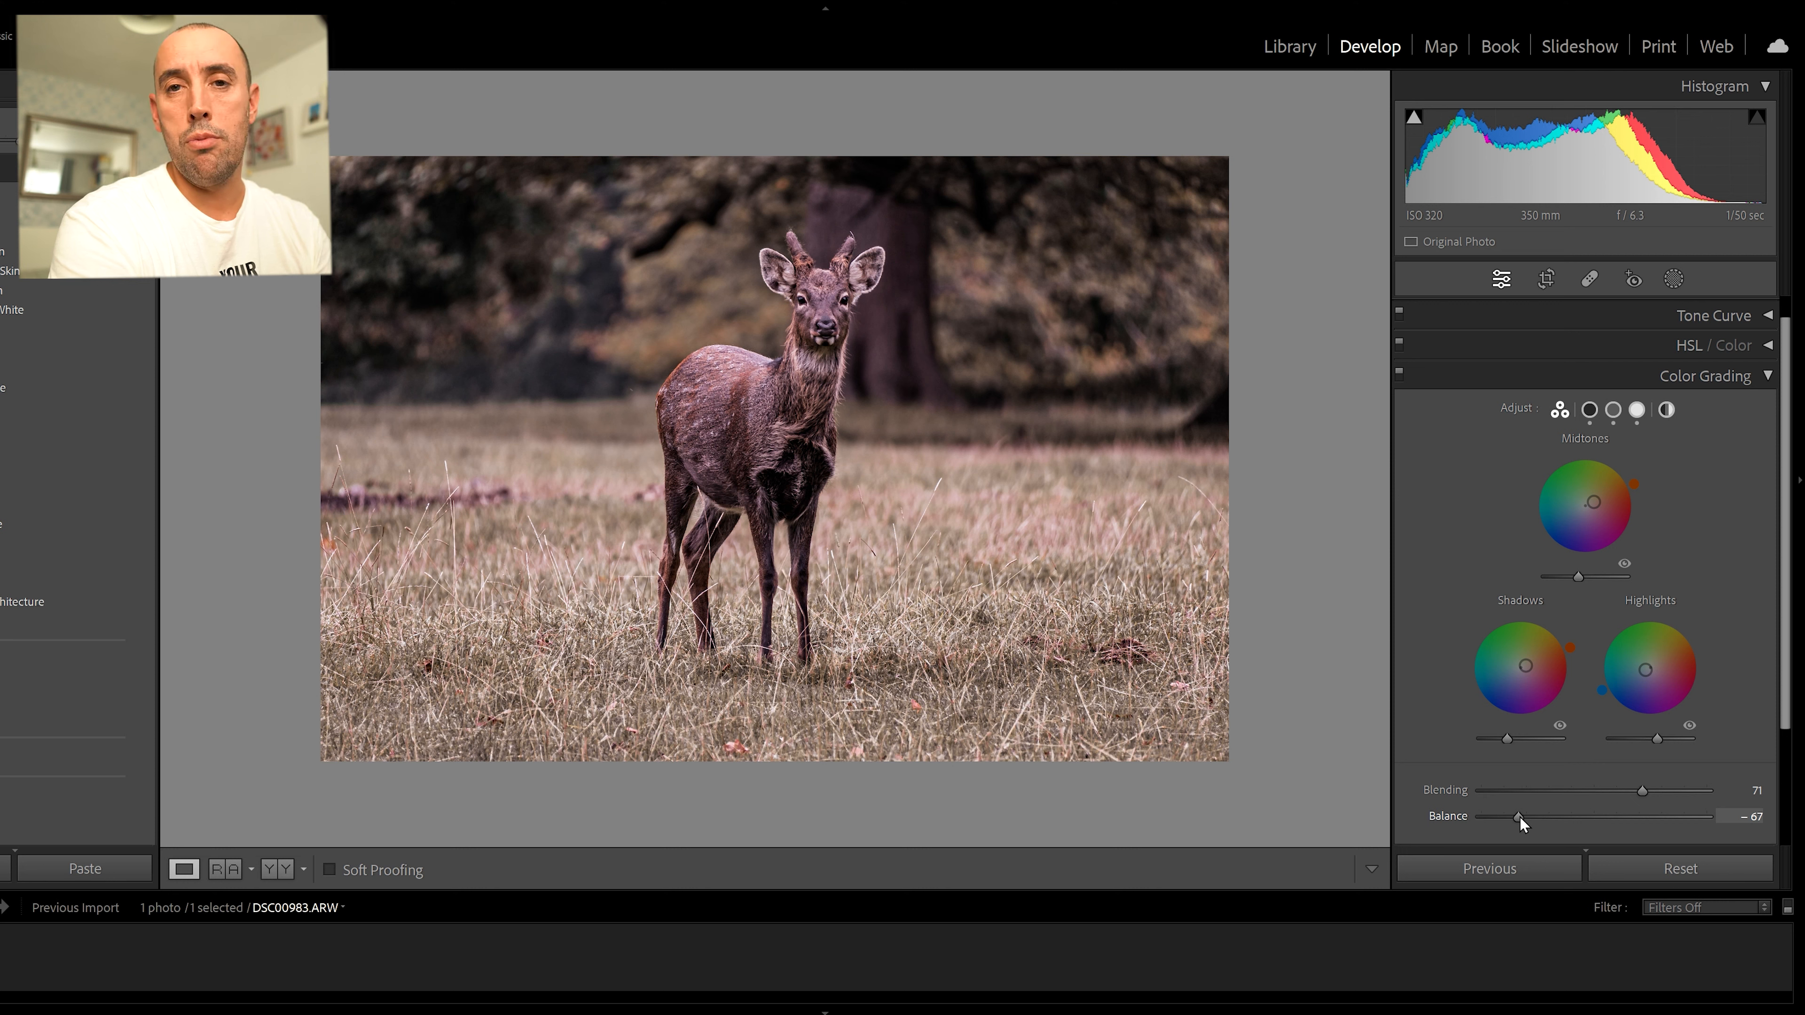
left_click_drag(1520, 817, 1539, 821)
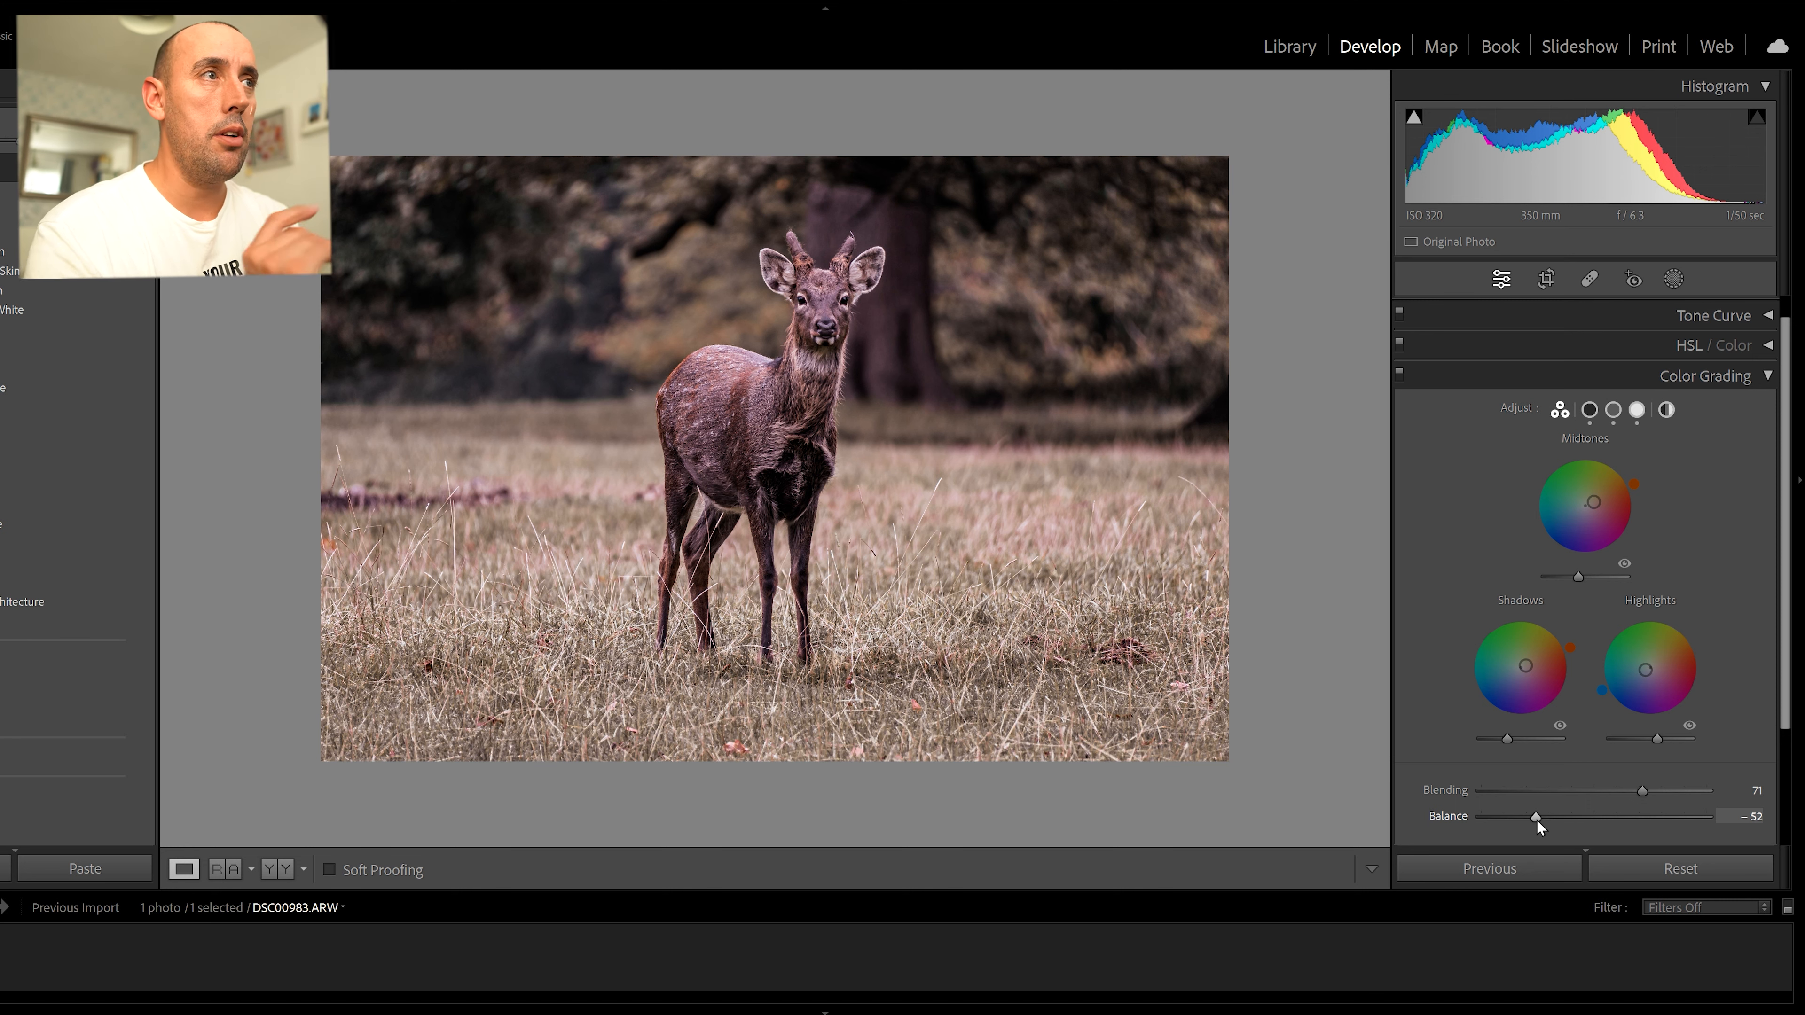
Compare the edited deer photo side by side with its before version, then return to the single view and close the color grading controls.
key("y")
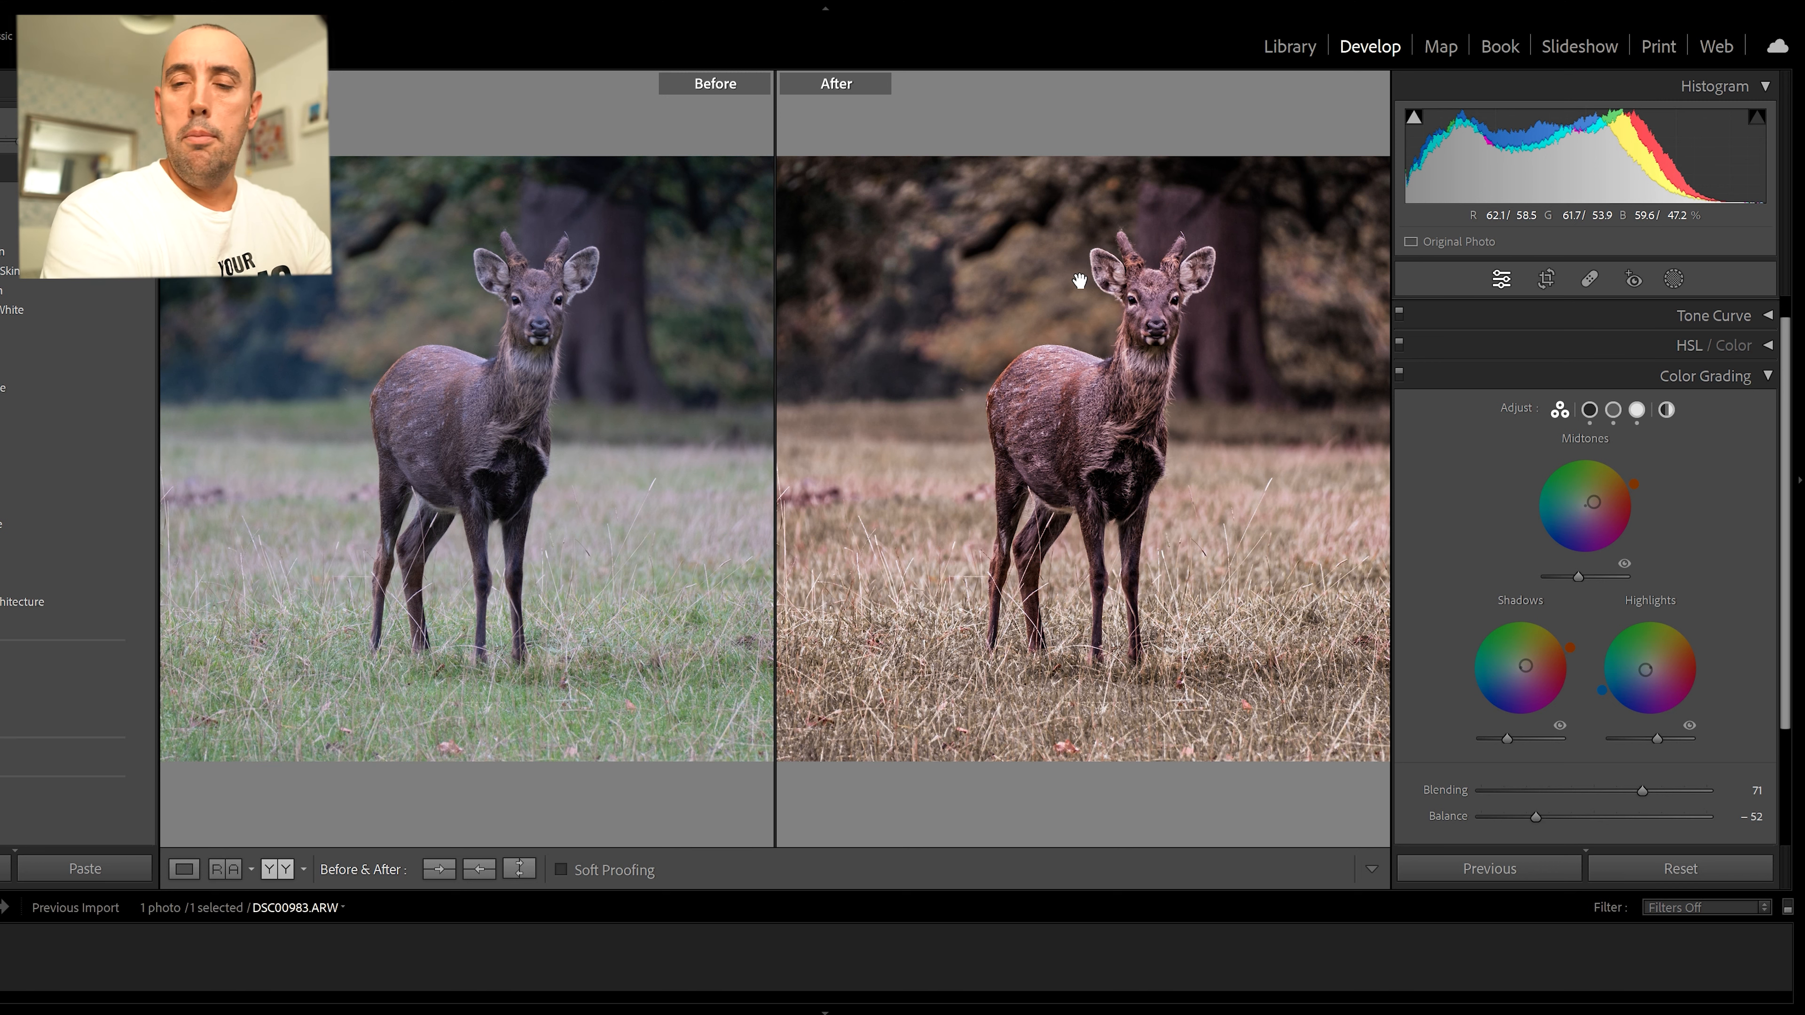
key("y")
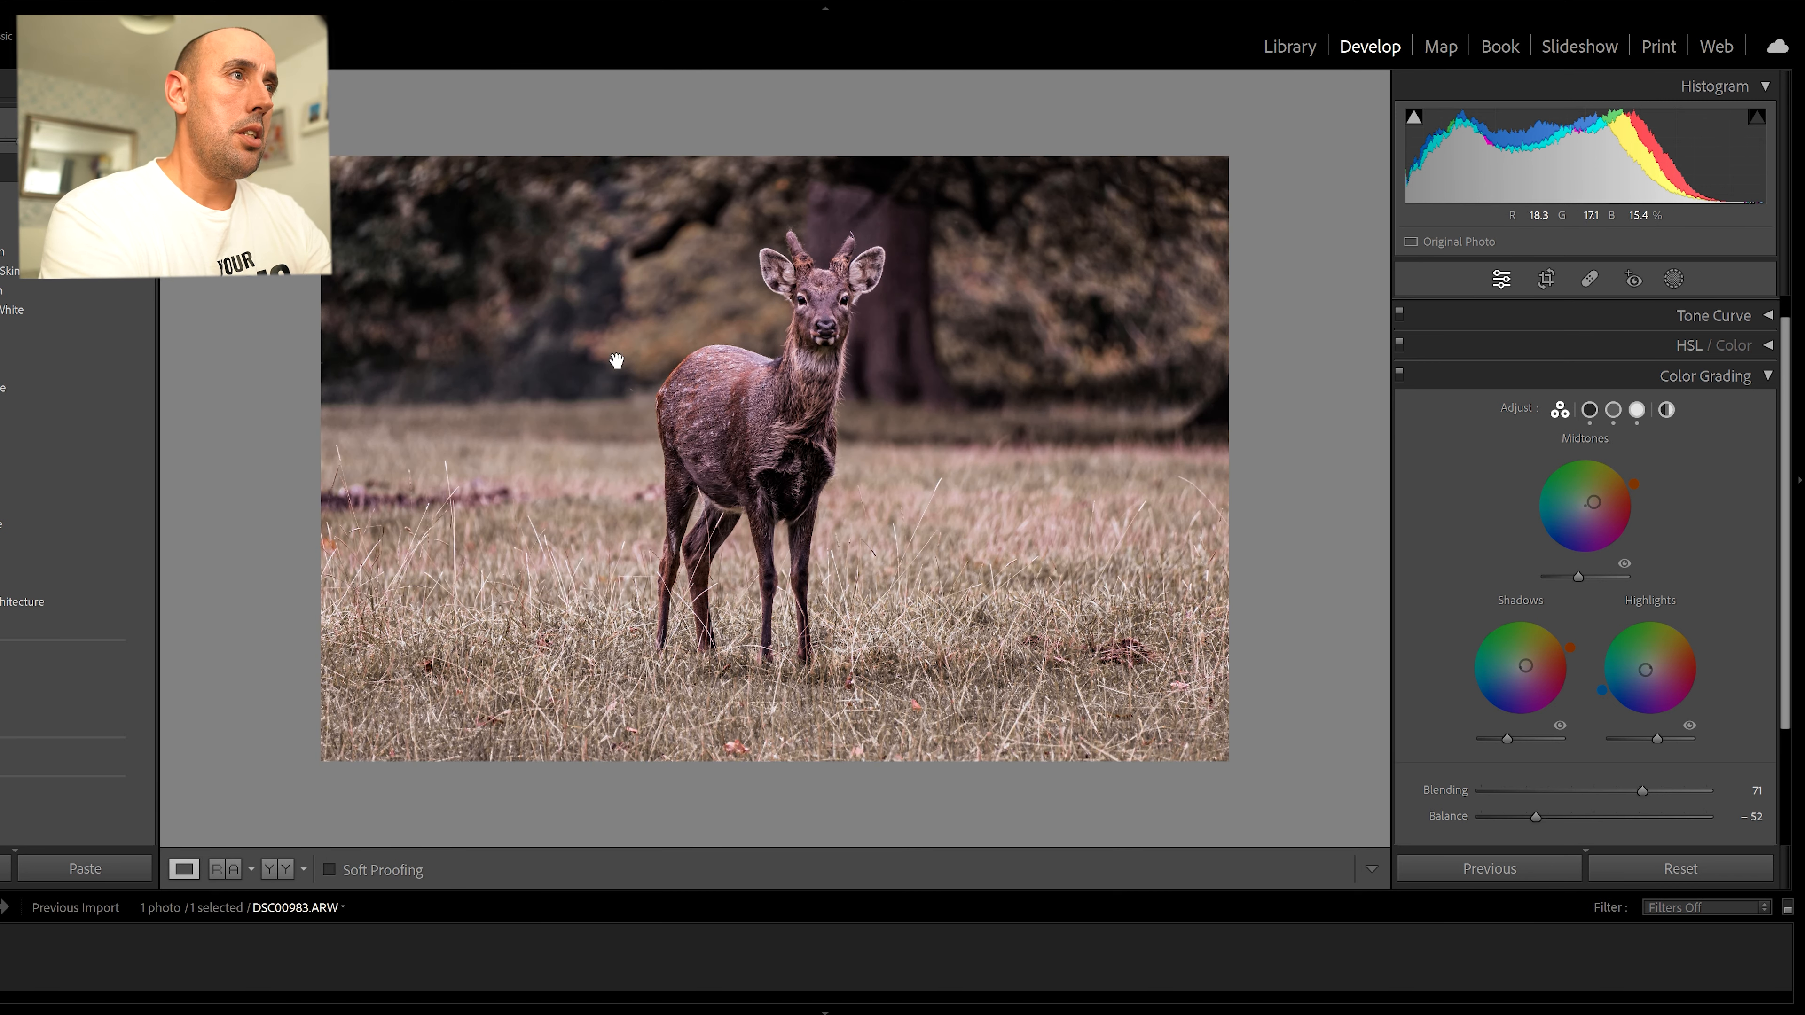
left_click(1768, 377)
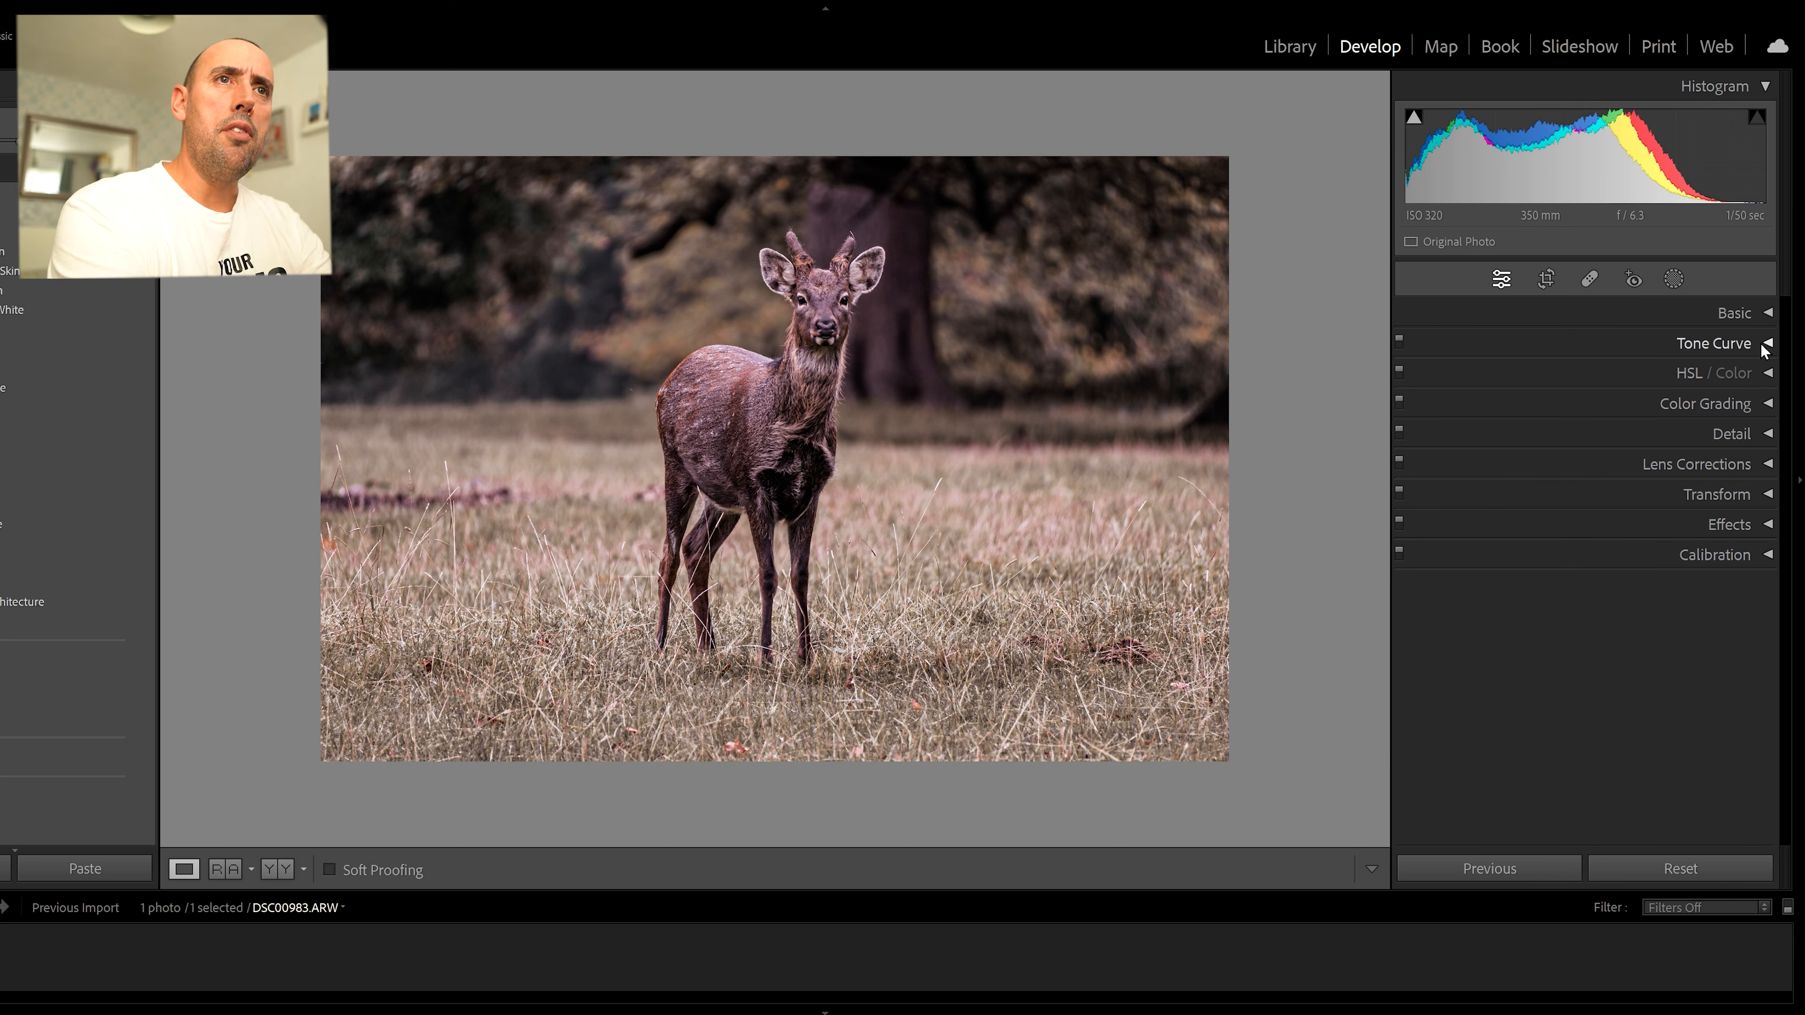
Turn on Remove Chromatic Aberration in the lens profile corrections.
left_click(1768, 467)
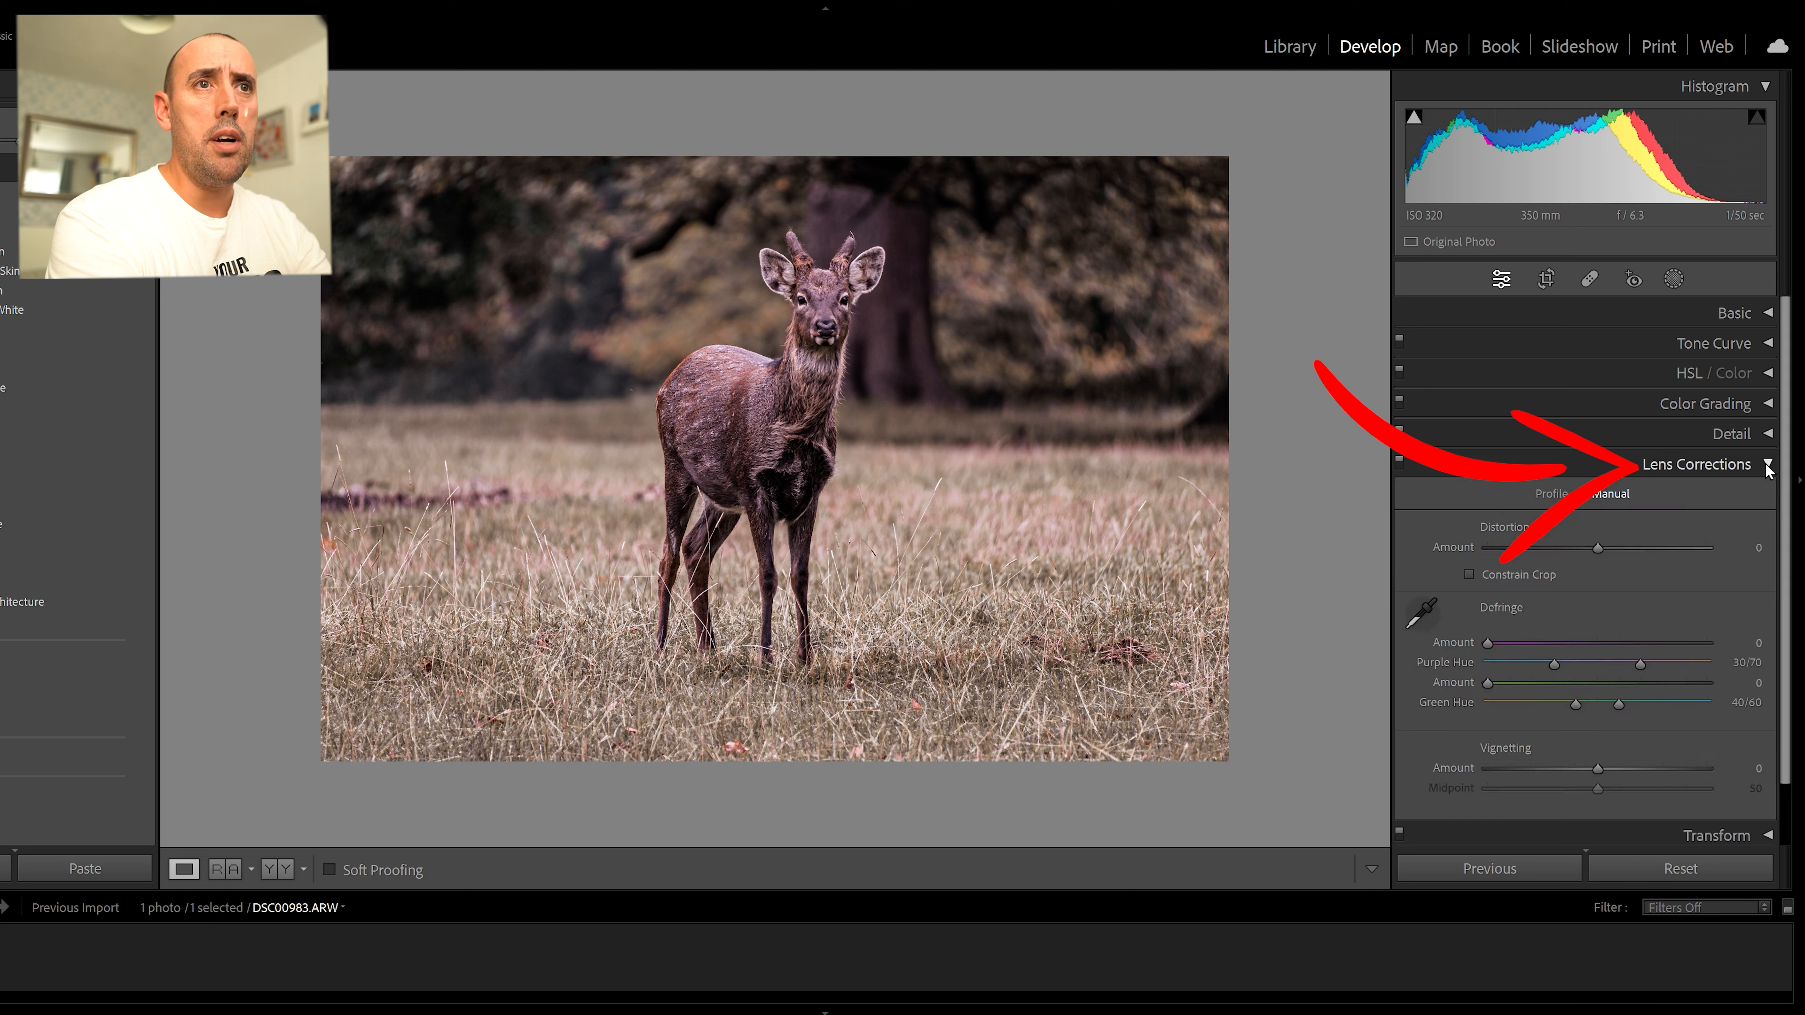
left_click(1567, 490)
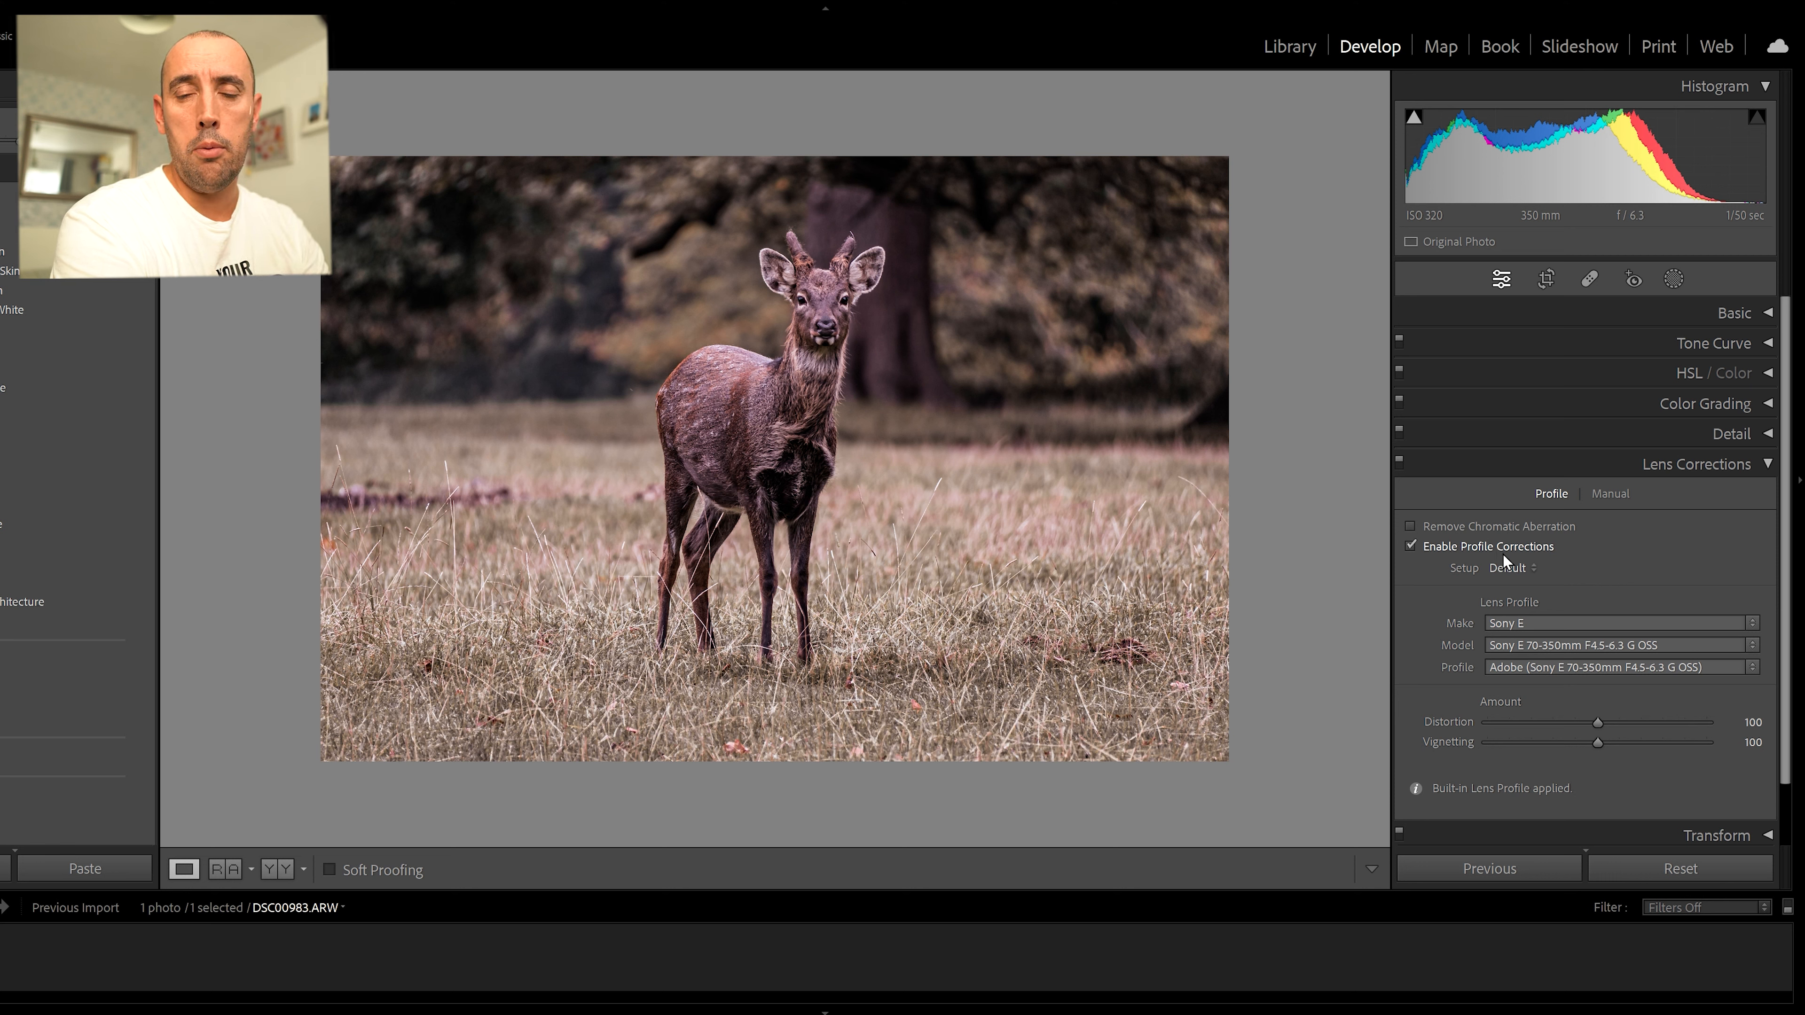
left_click(1460, 526)
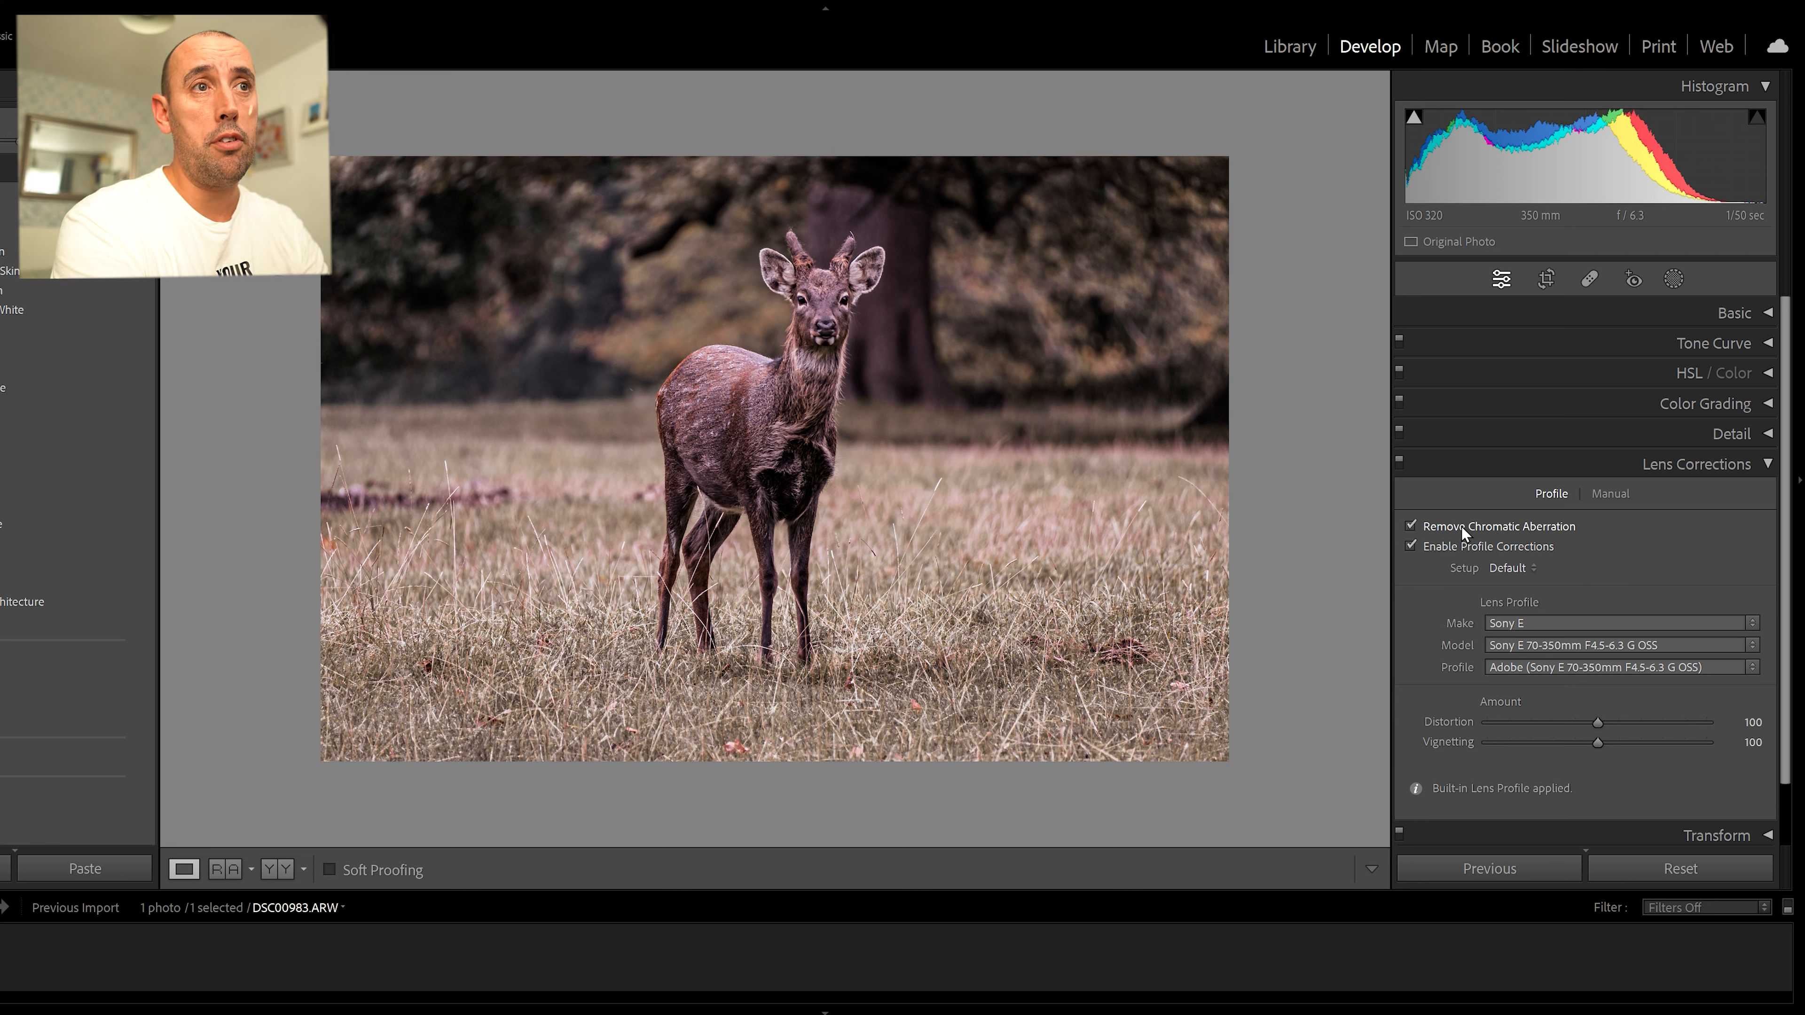
left_click(1765, 466)
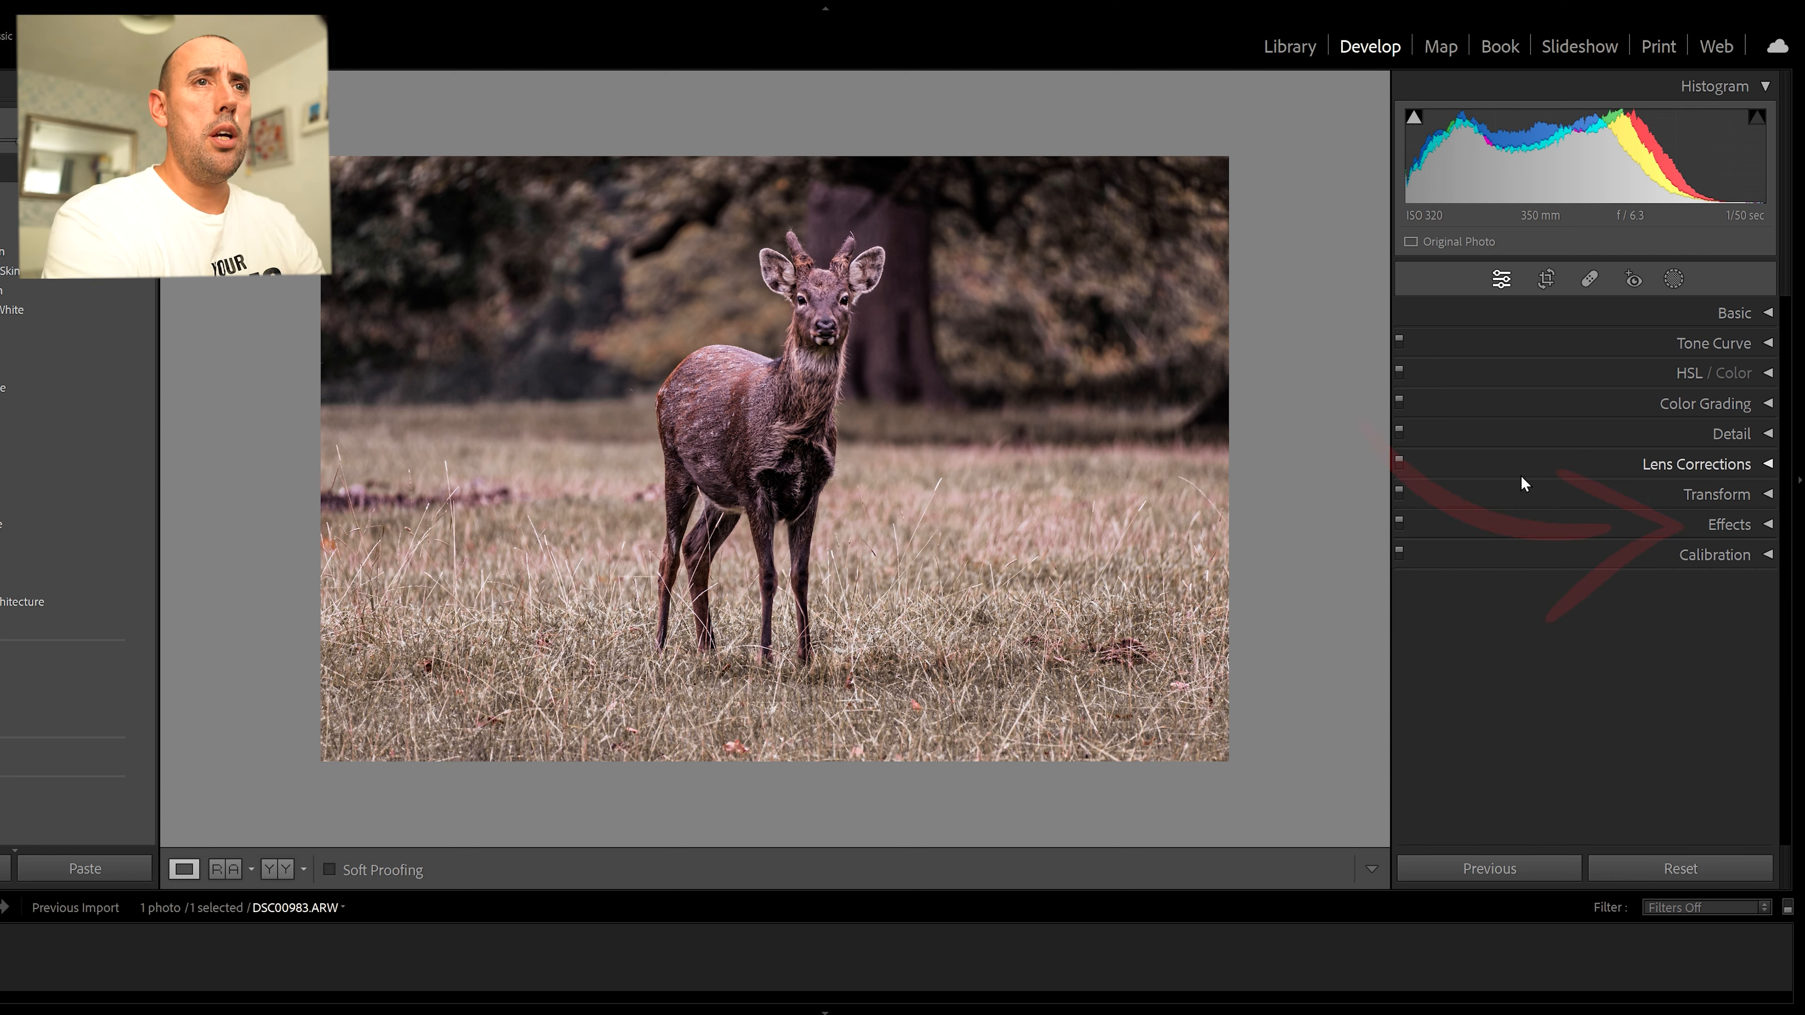
Add a dark post-crop vignette with Amount −23, Midpoint 54 and Roundness +11.
left_click(1765, 524)
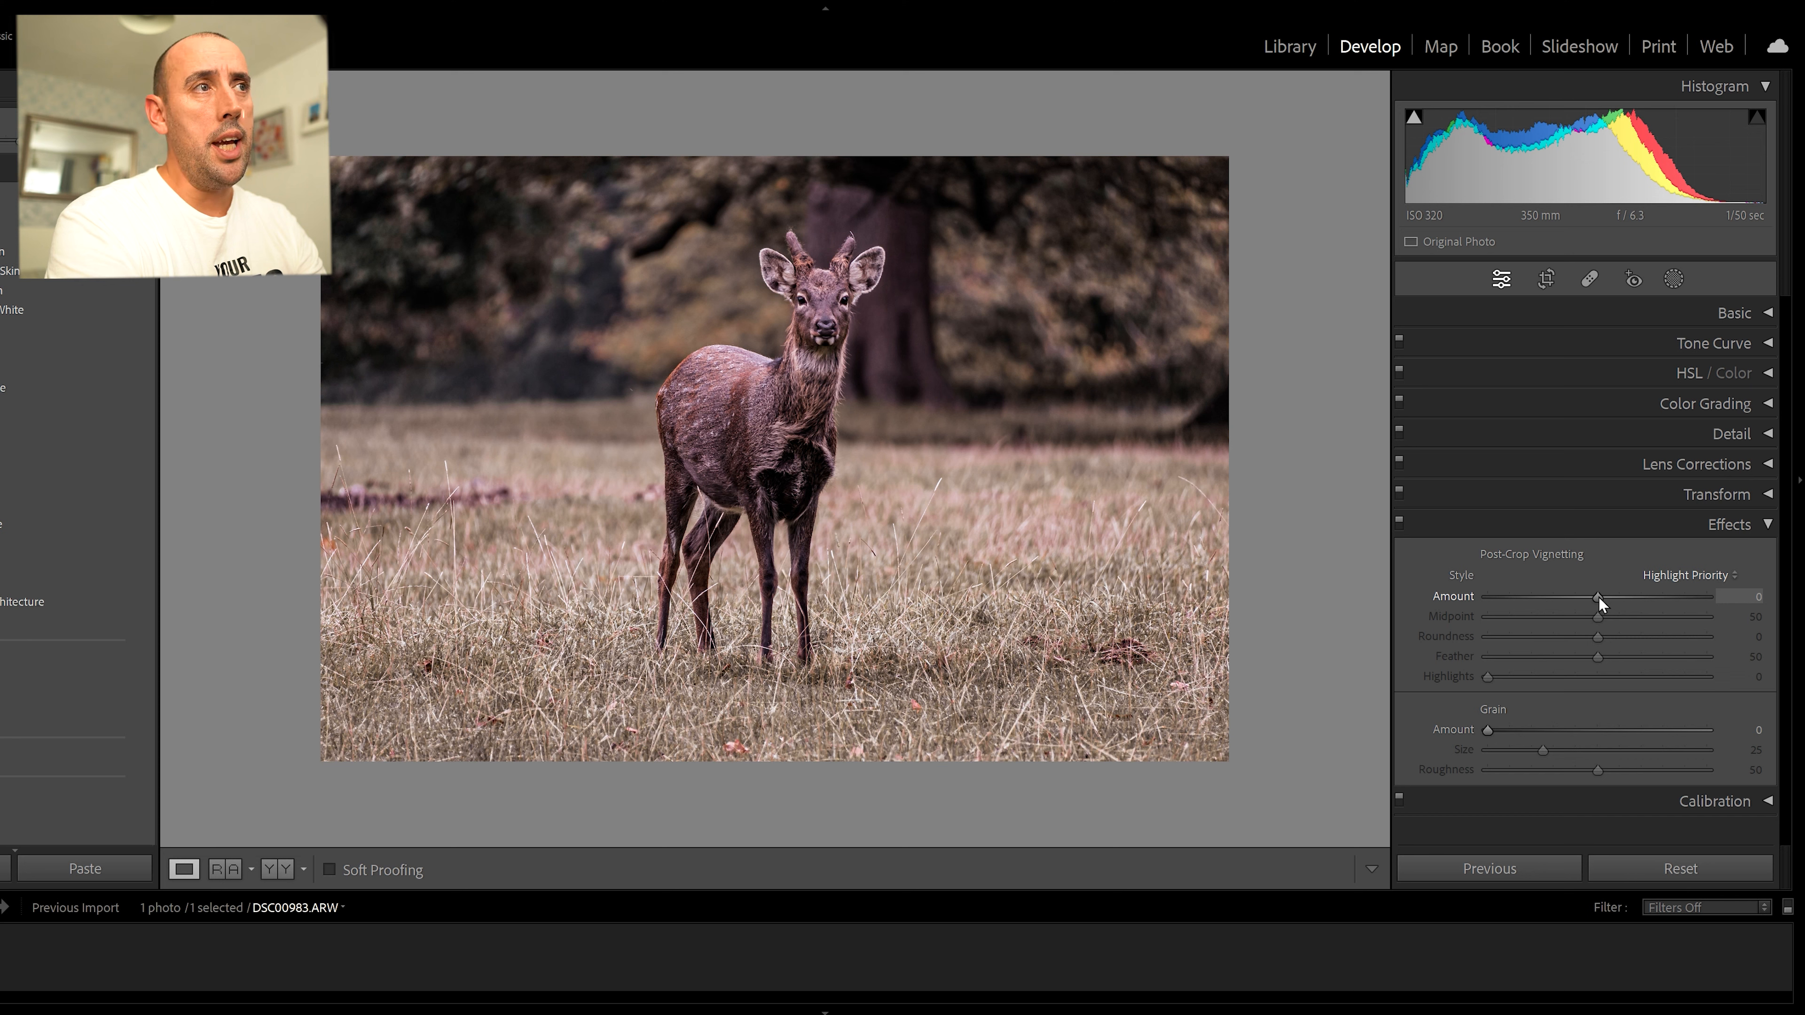
mouse_move(1599, 597)
left_mouse_down()
mouse_move(1645, 593)
mouse_move(1549, 597)
mouse_move(1567, 593)
left_mouse_up()
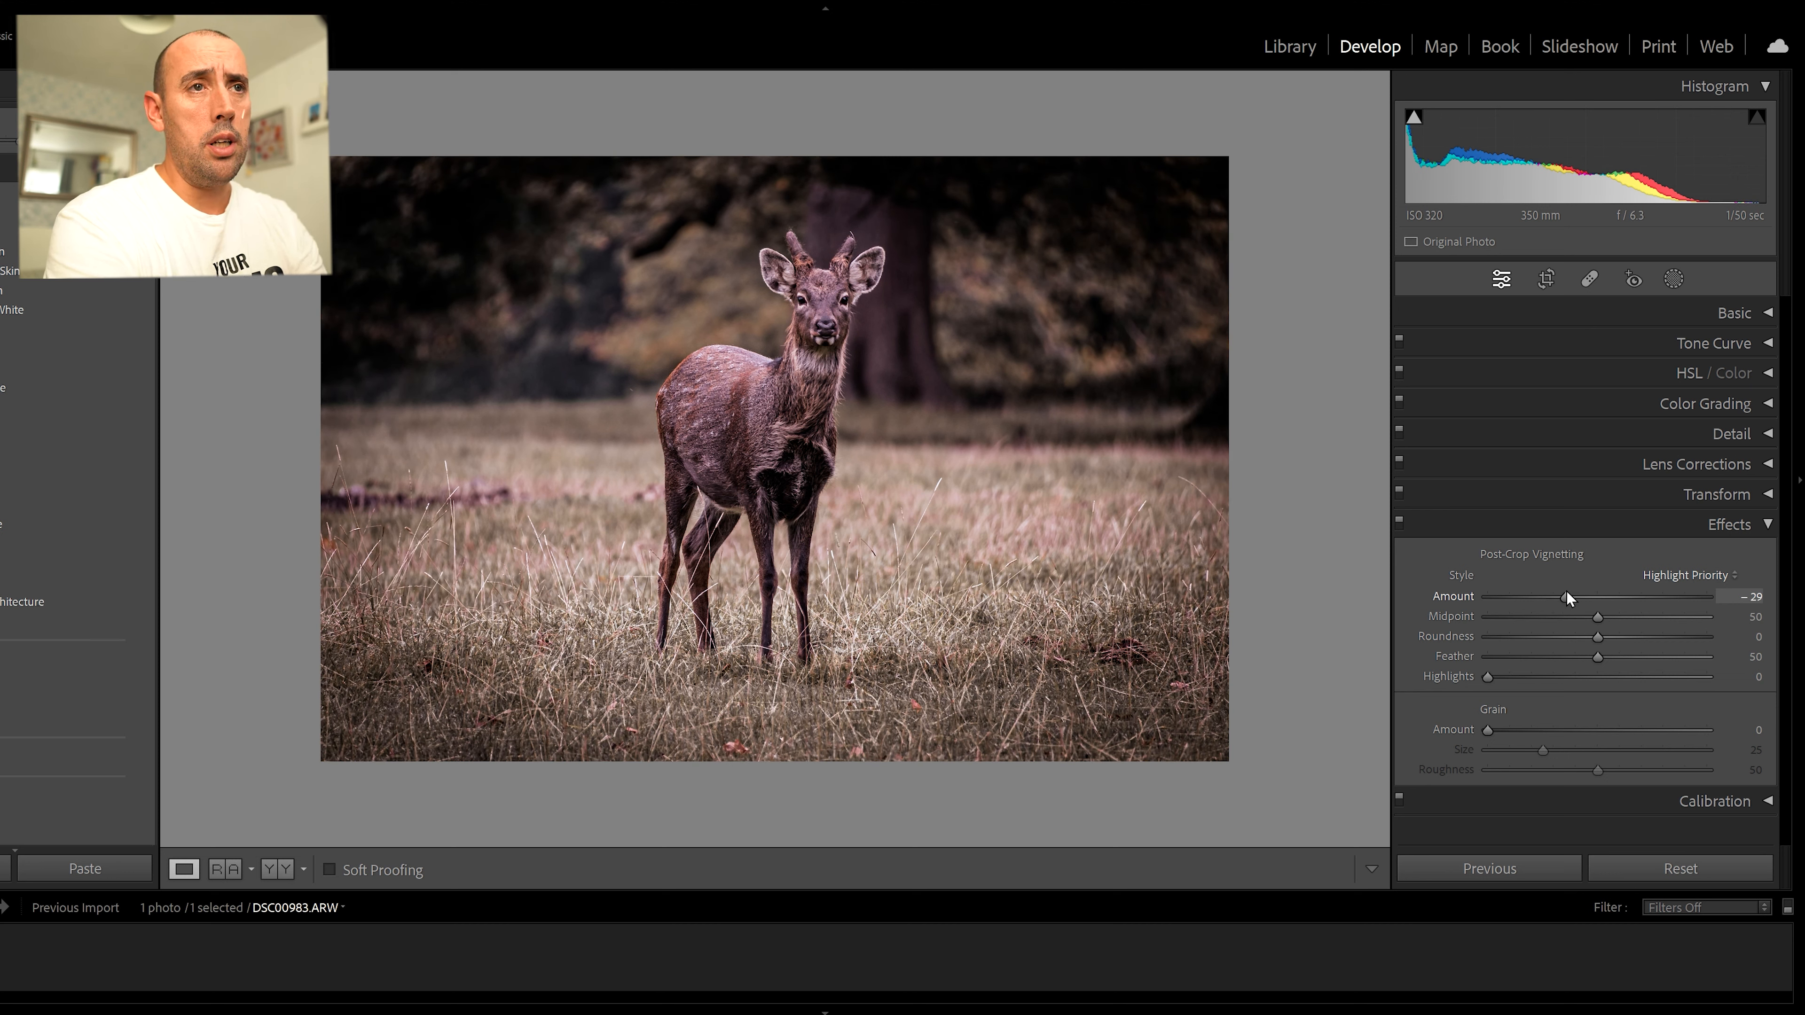
left_click_drag(1567, 590, 1574, 589)
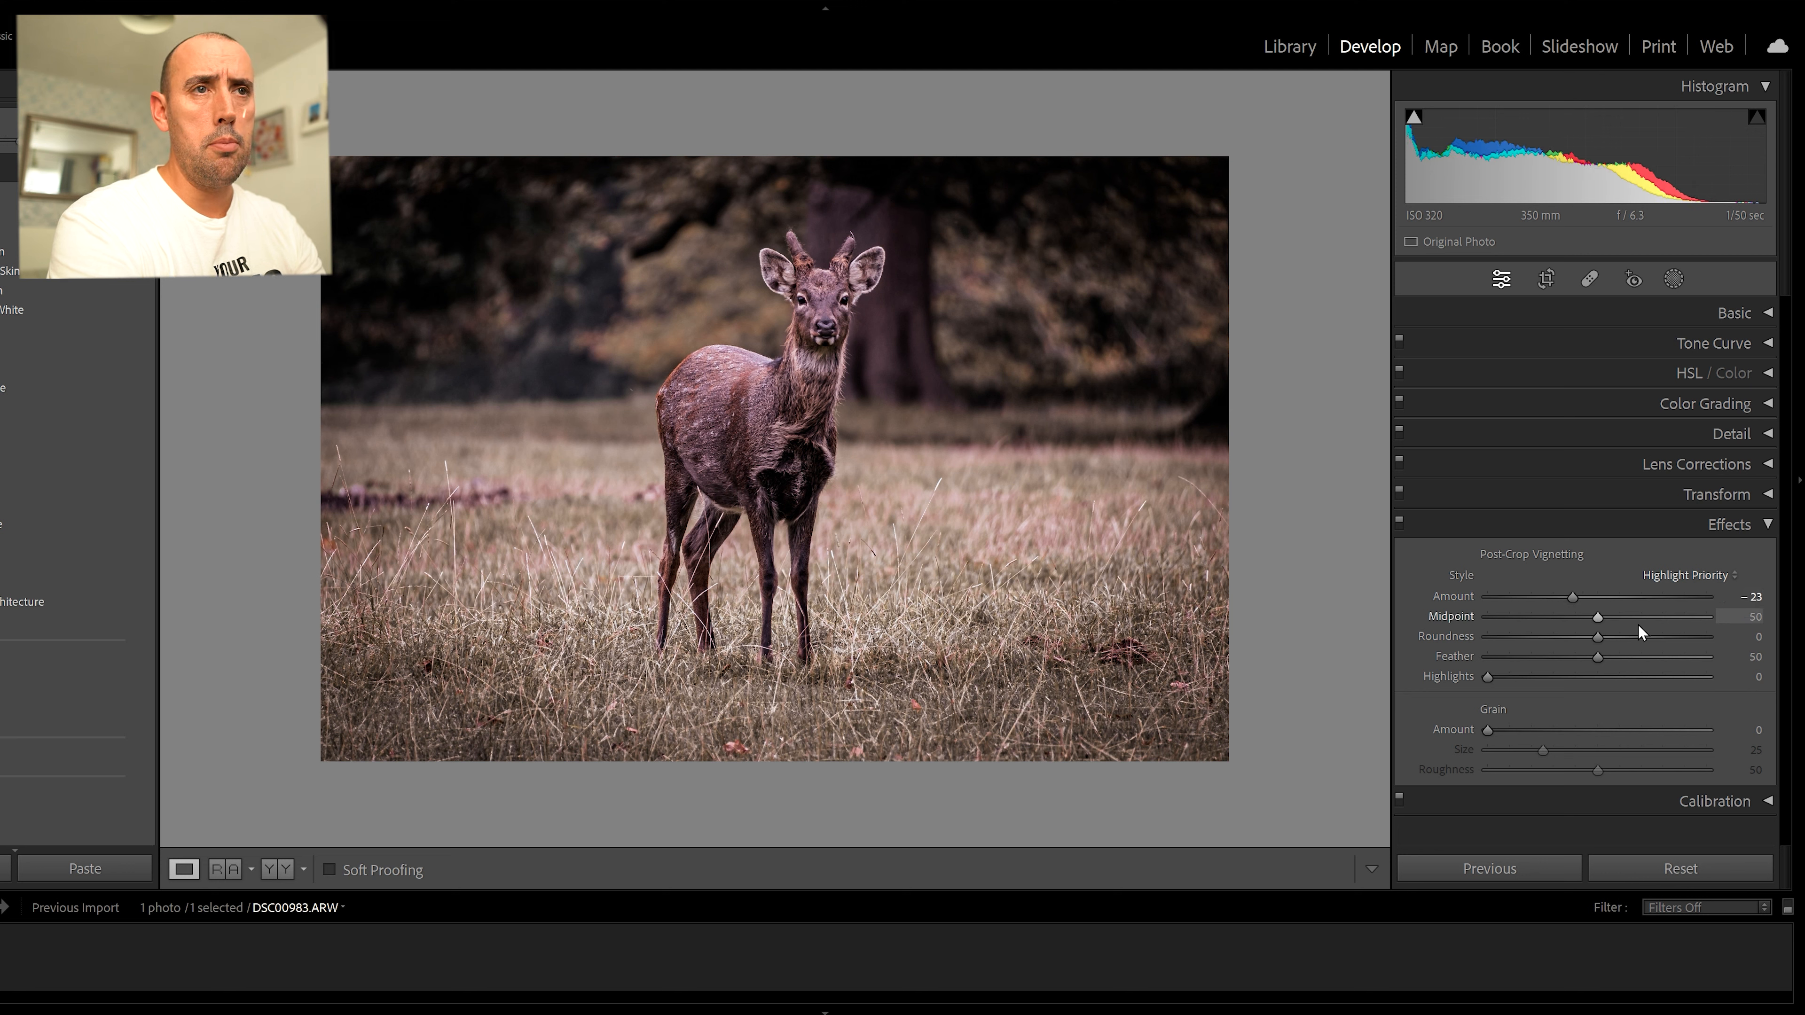
mouse_move(1598, 616)
left_mouse_down()
mouse_move(1613, 618)
mouse_move(1558, 620)
mouse_move(1676, 619)
mouse_move(1566, 615)
mouse_move(1624, 617)
mouse_move(1607, 621)
left_mouse_up()
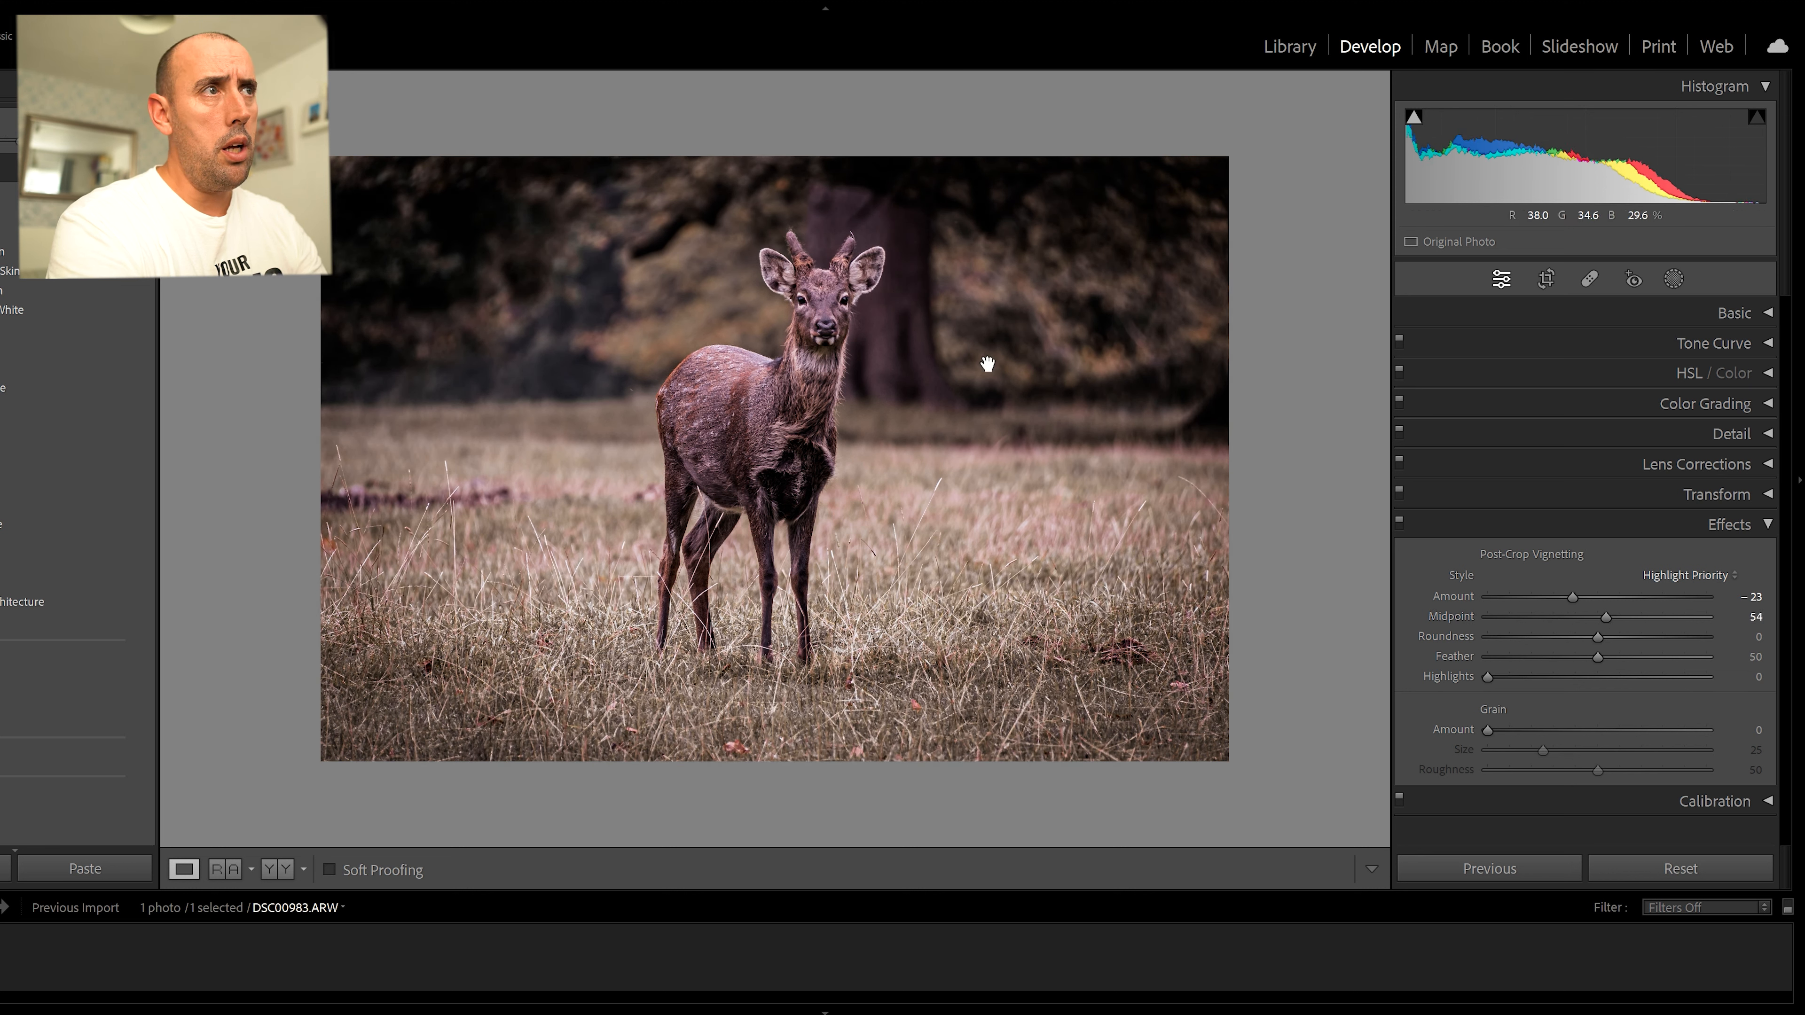
mouse_move(1598, 635)
left_mouse_down()
mouse_move(1575, 638)
mouse_move(1665, 635)
mouse_move(1541, 638)
mouse_move(1610, 640)
left_mouse_up()
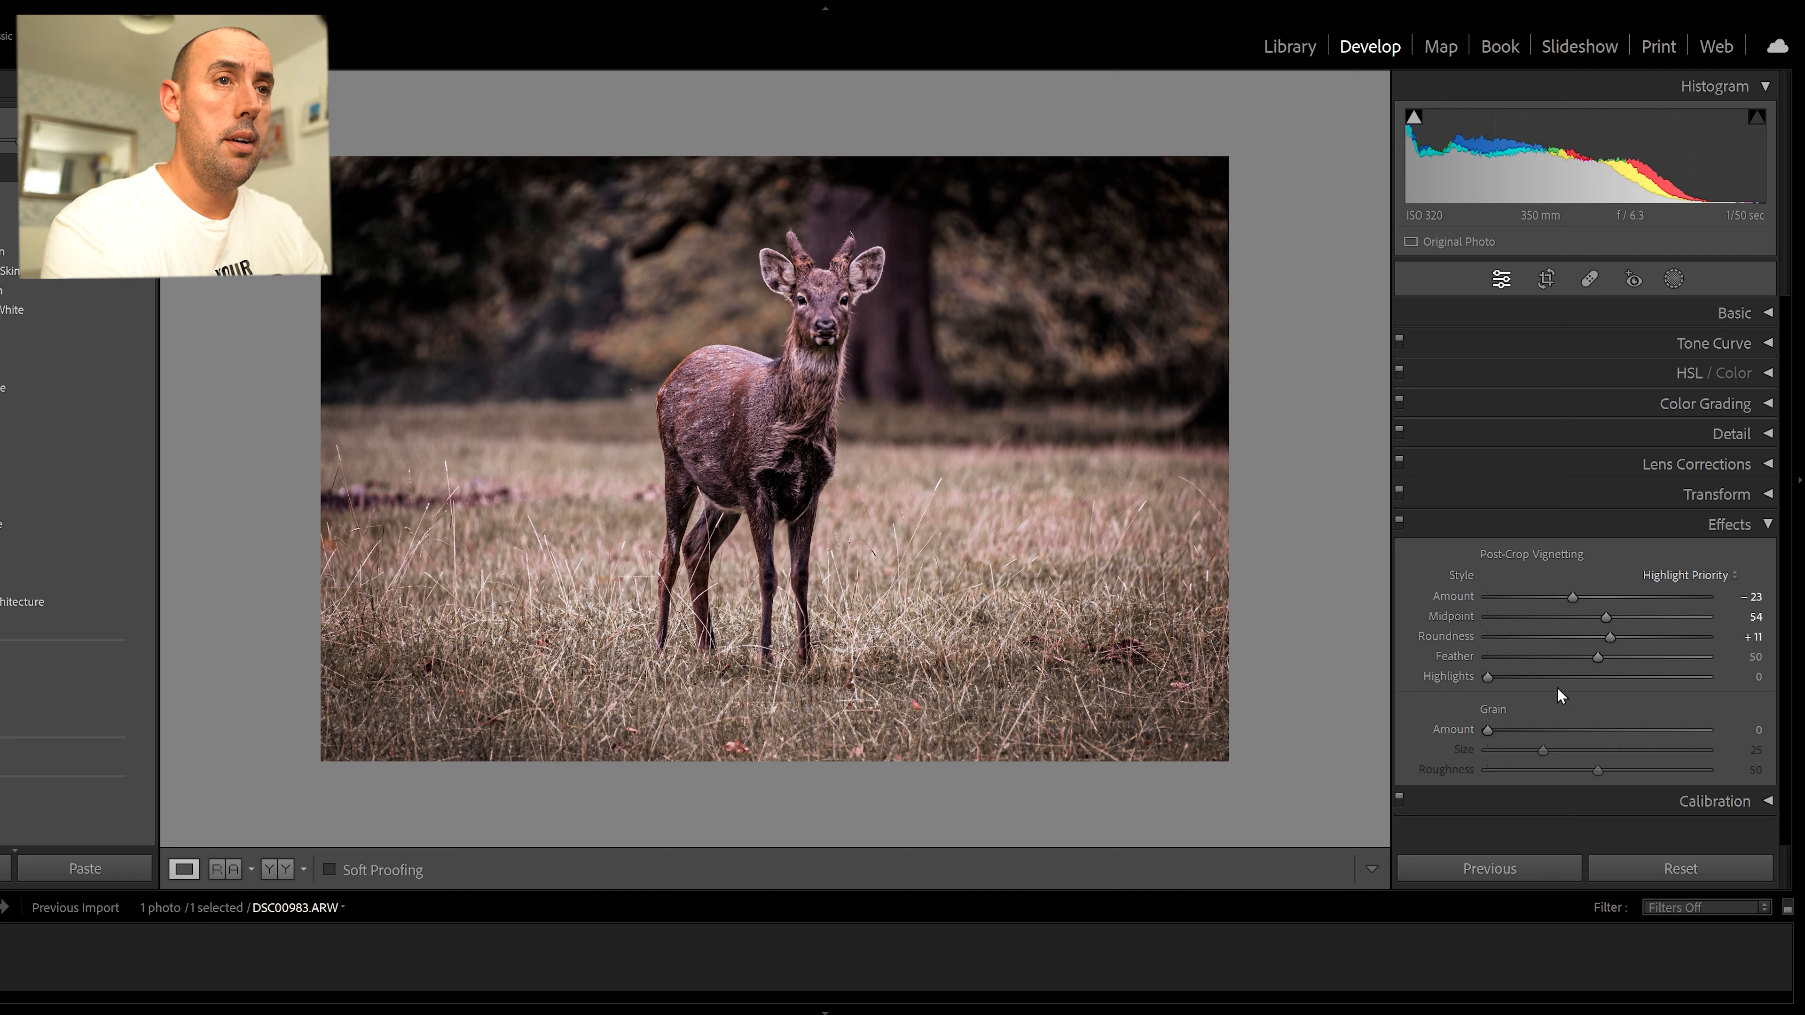
Try different feathering on the vignette, settle on Feather 47, and raise its Highlights to 76.
scroll(1601, 662, "down", 5)
scroll(1605, 667, "up", 6)
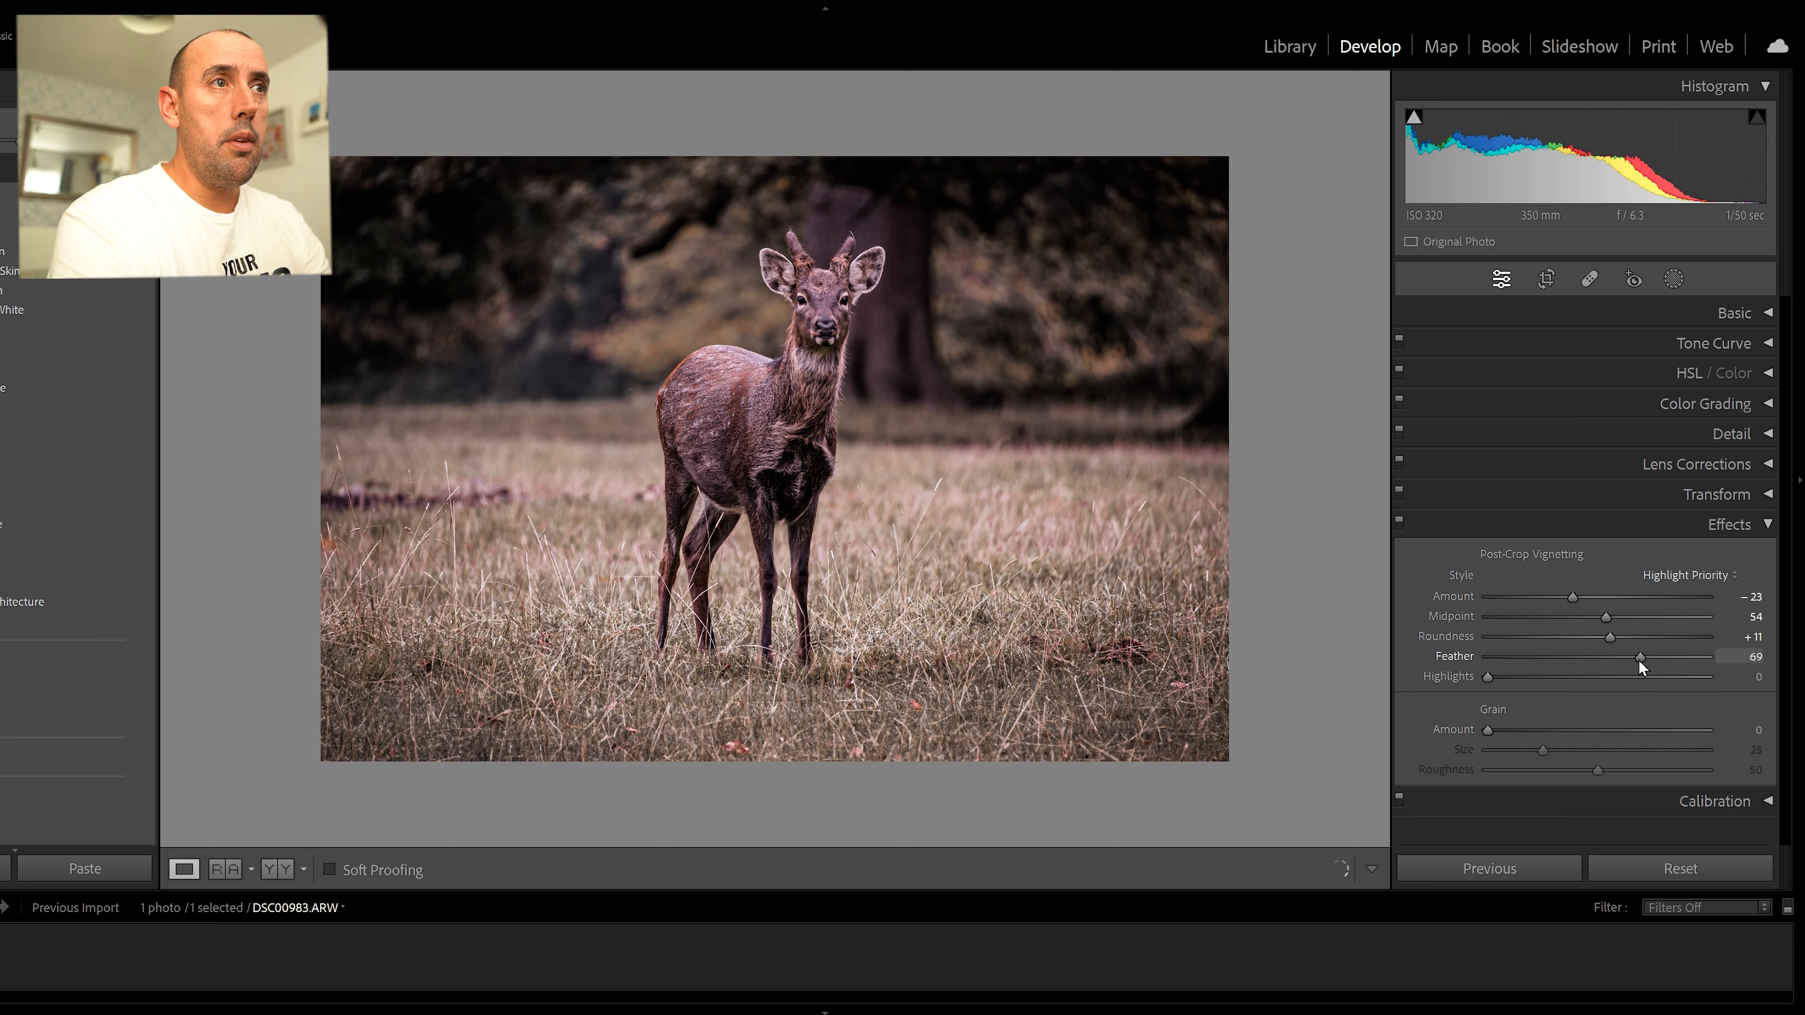
scroll(1605, 672, "down", 3)
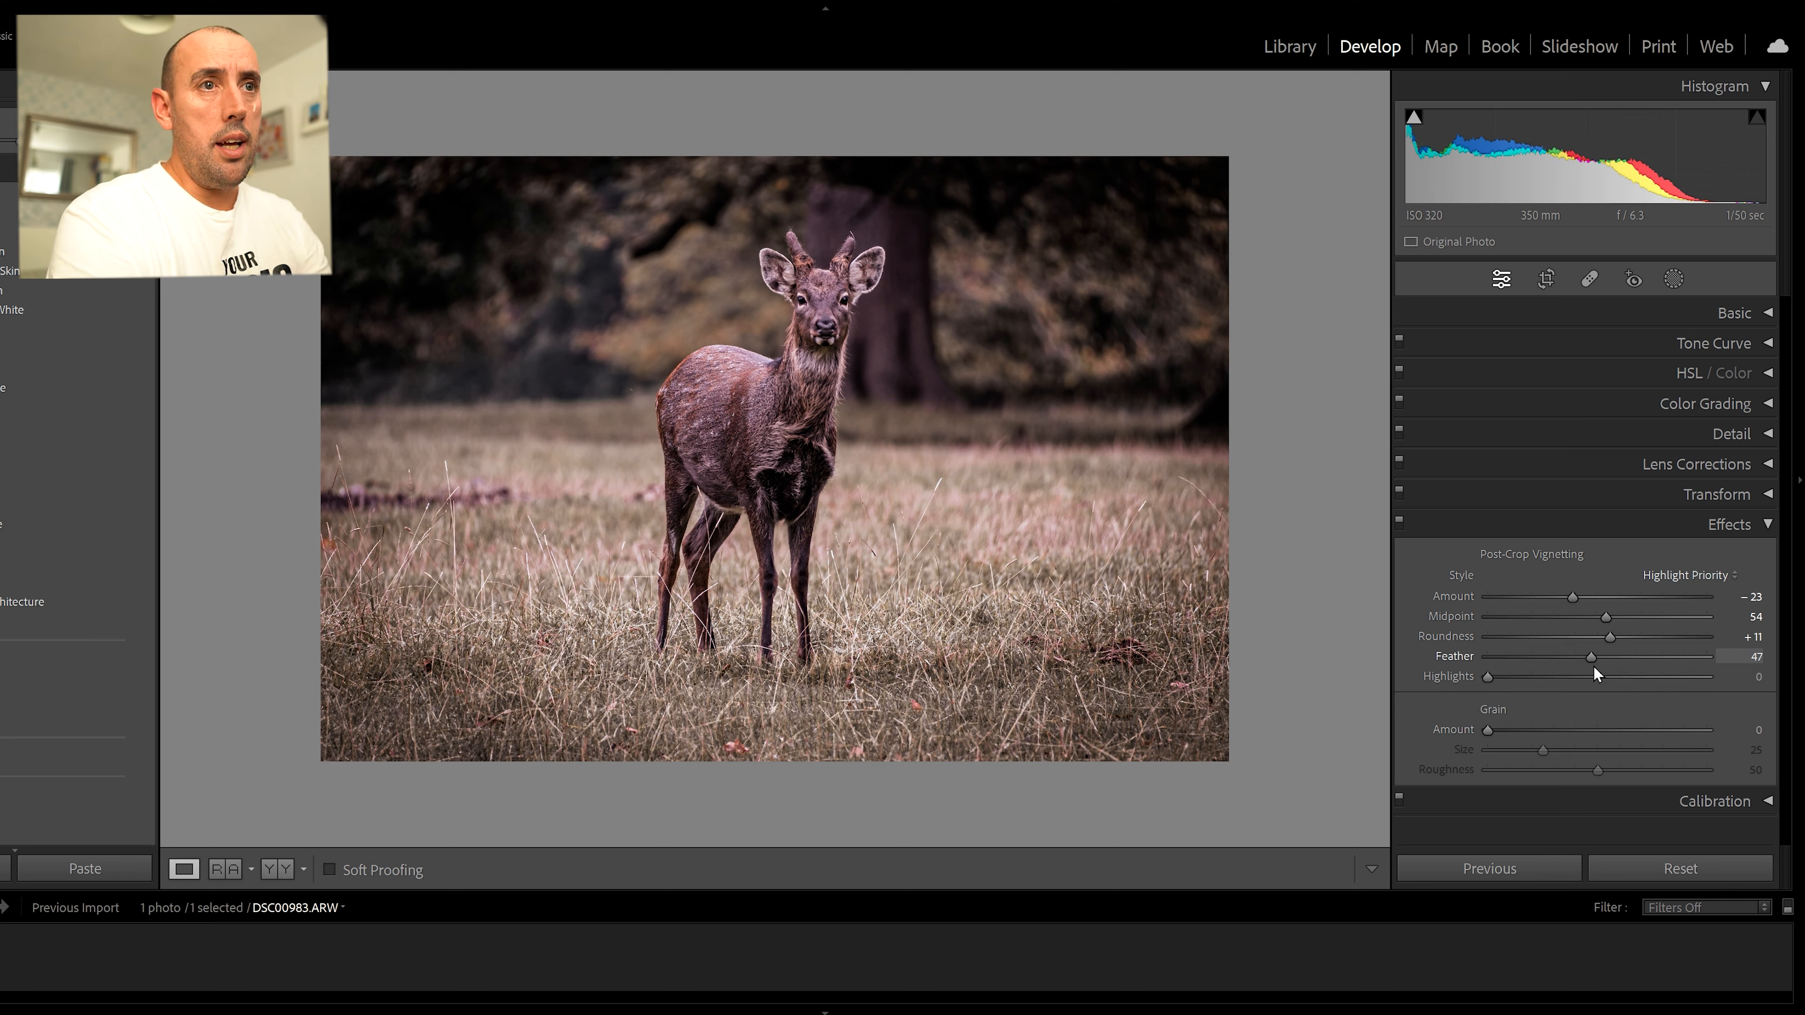
left_click_drag(1490, 683, 1539, 681)
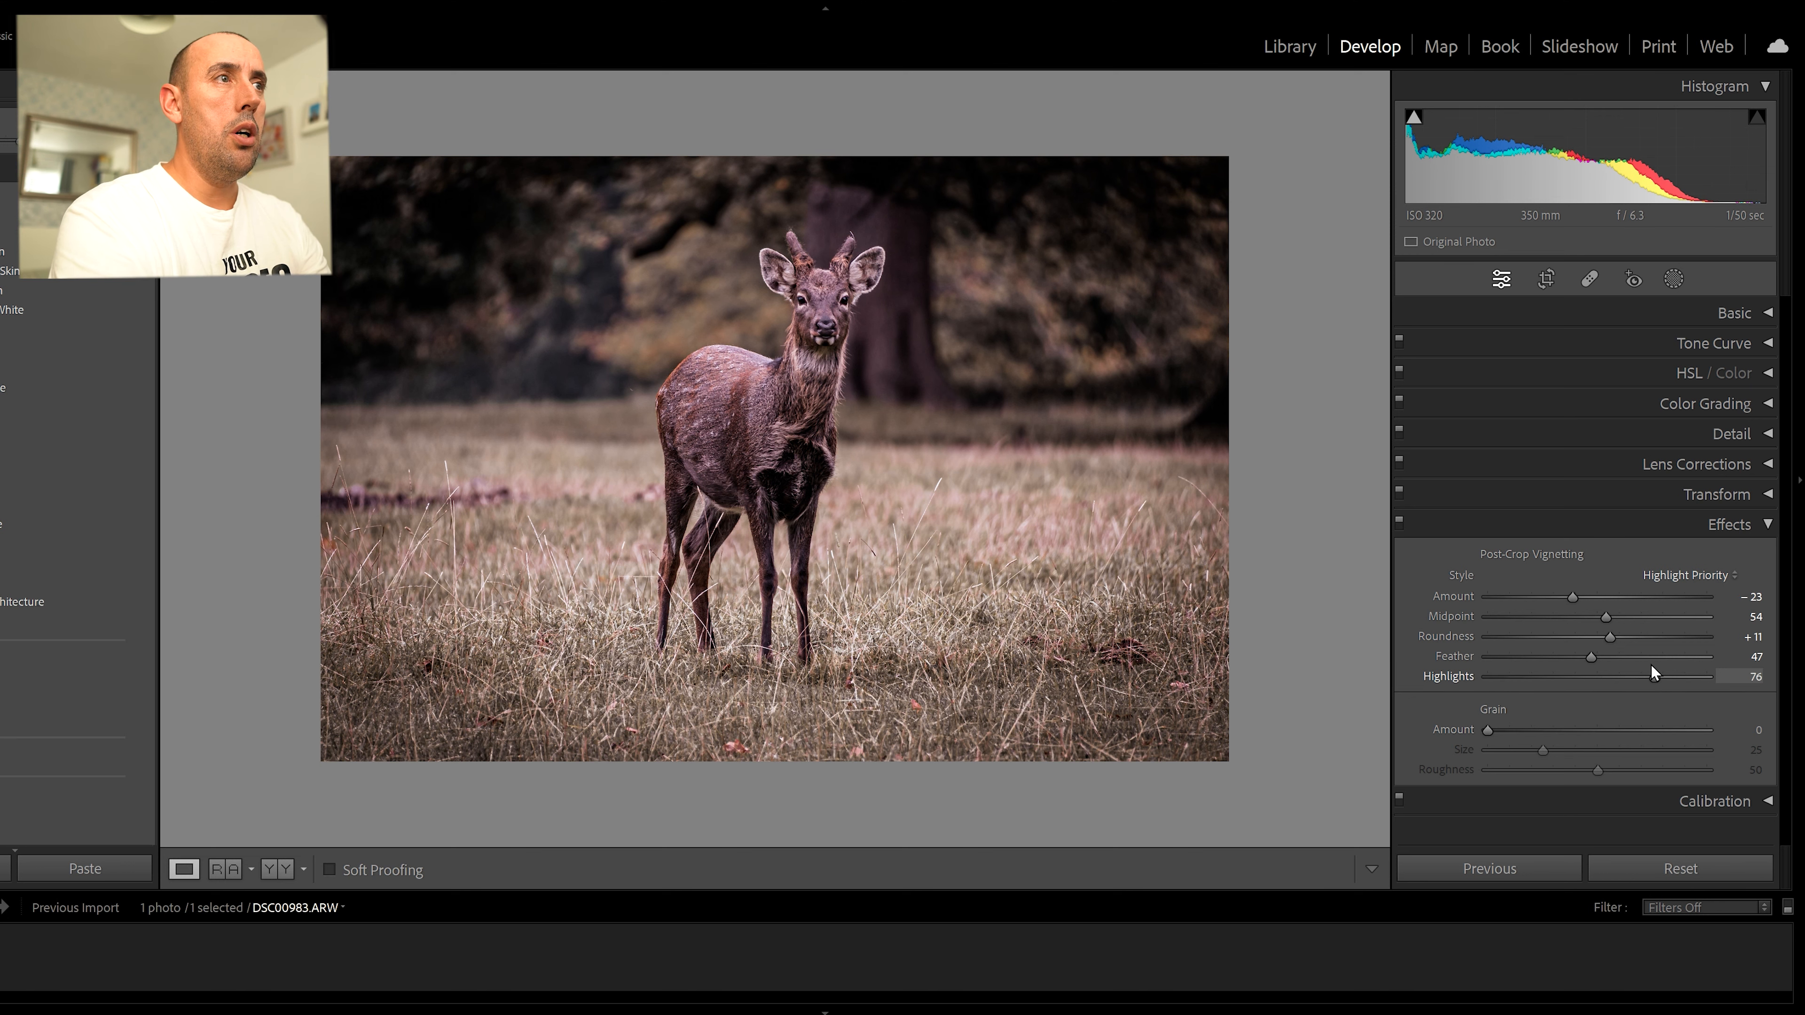